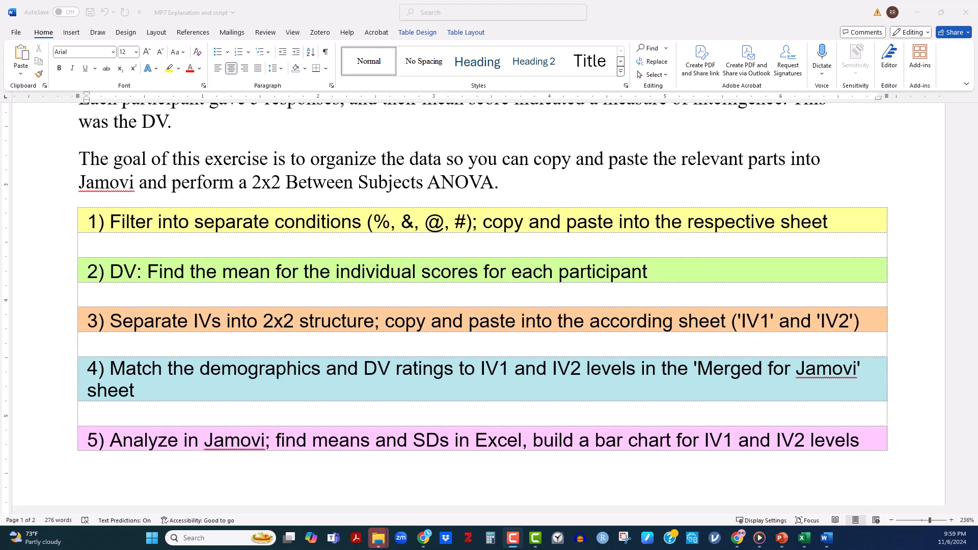
# Review the exercise goal and instructions, and place the document side by side with the In-Class MP7 Example workbook.
pyautogui.scroll(3, 415, 236)
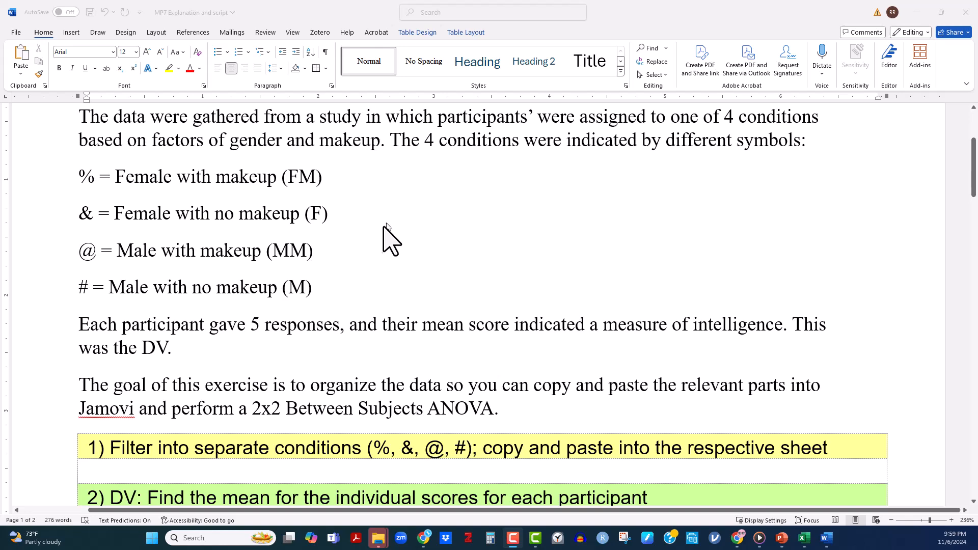
pyautogui.scroll(2, 382, 260)
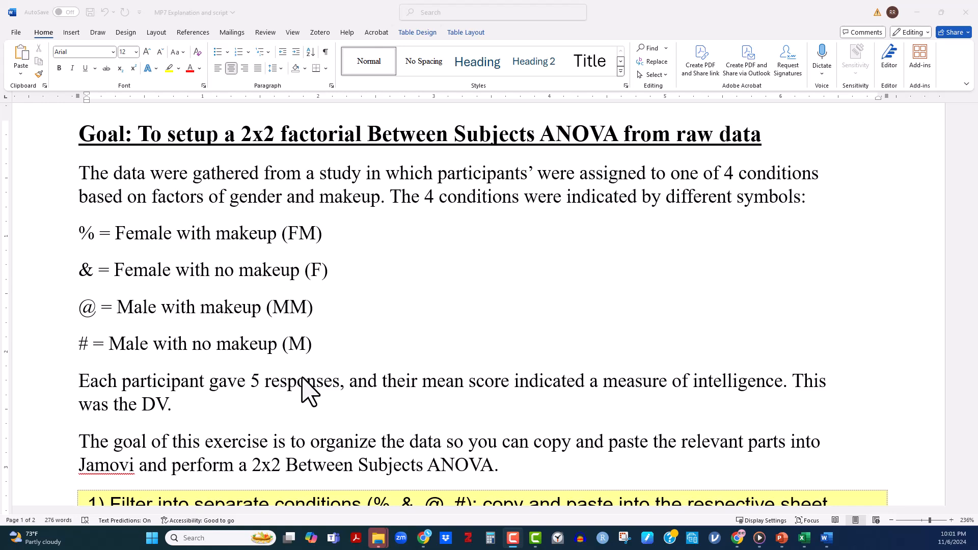
pyautogui.scroll(-3, 305, 393)
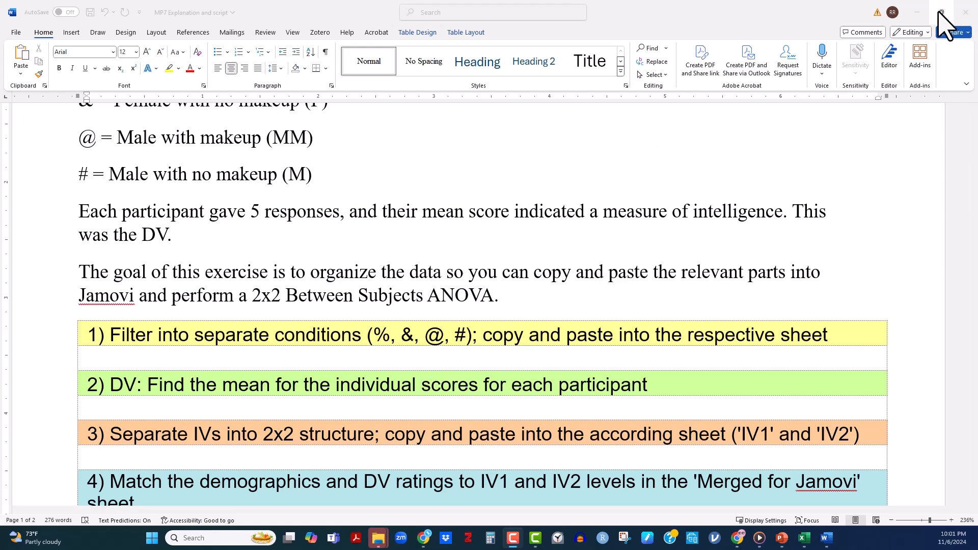
pyautogui.moveTo(941, 16)
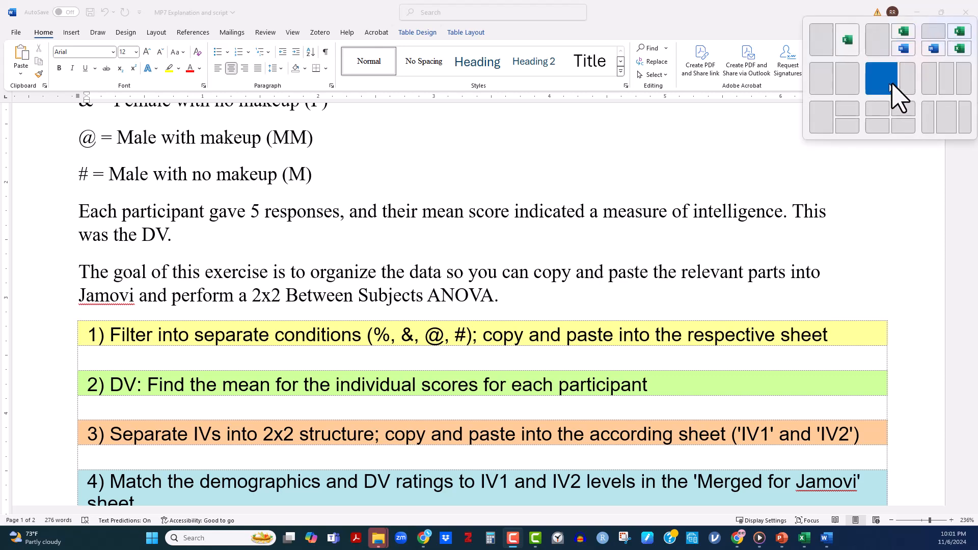
pyautogui.click(909, 87)
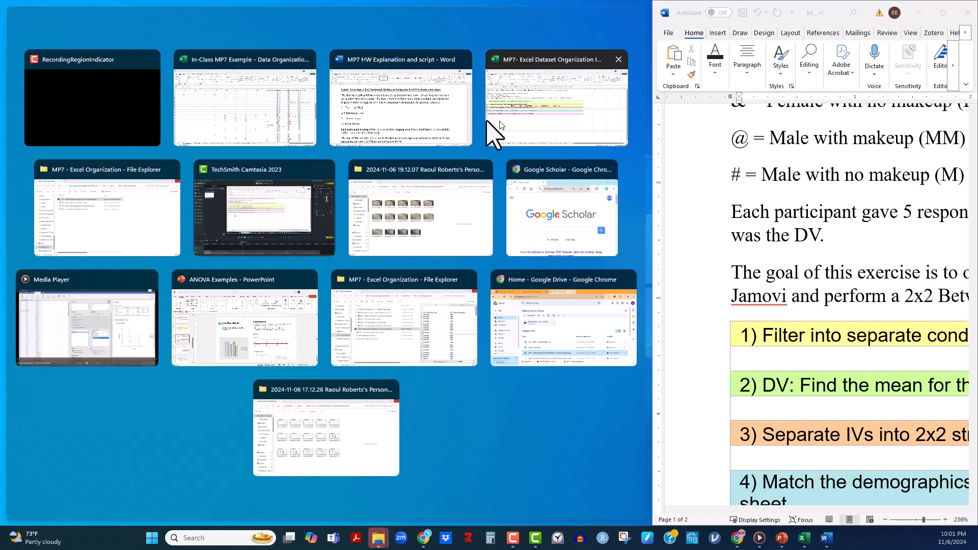
pyautogui.click(245, 122)
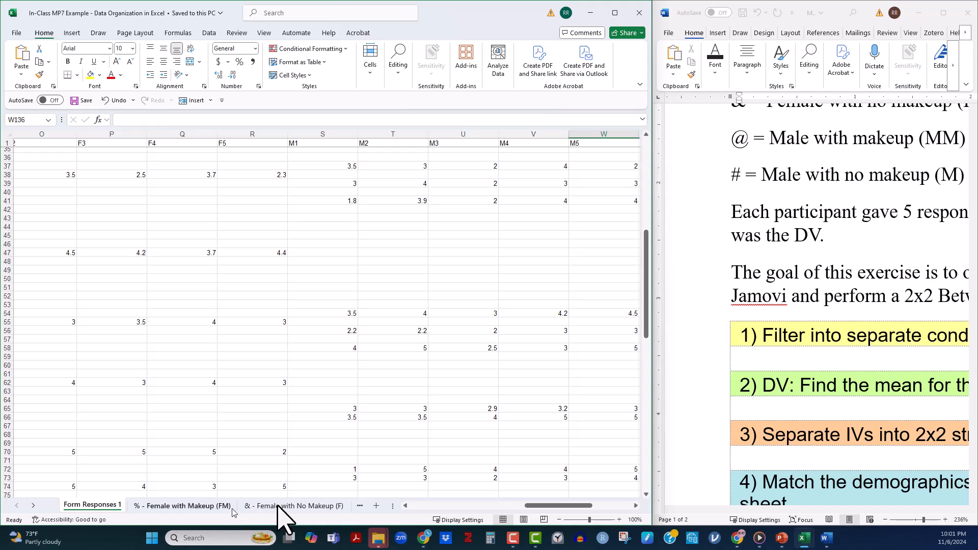
# Compare the symbol column in Form Responses 1 with the document's condition key and task list, and maximize the workbook.
pyautogui.click(434, 507)
pyautogui.click(435, 506)
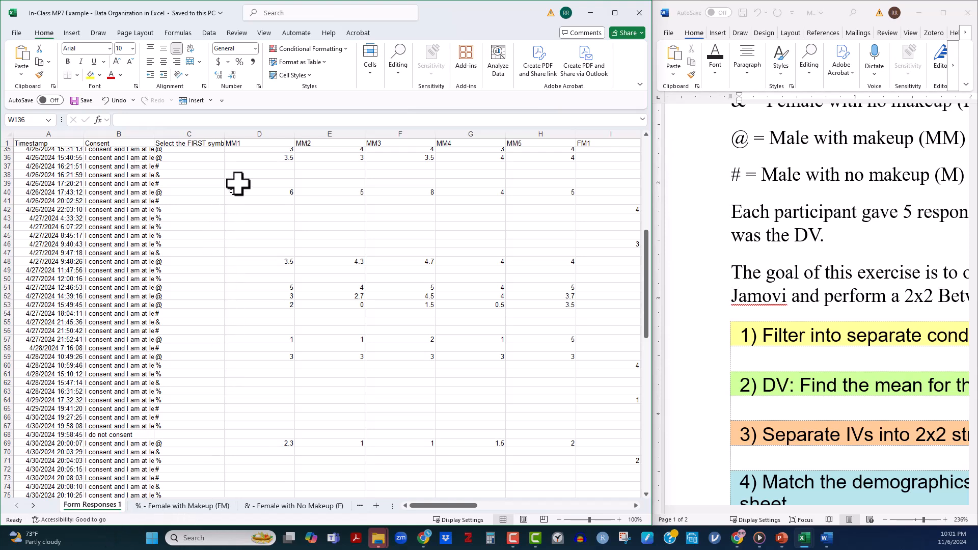
pyautogui.scroll(7, 229, 192)
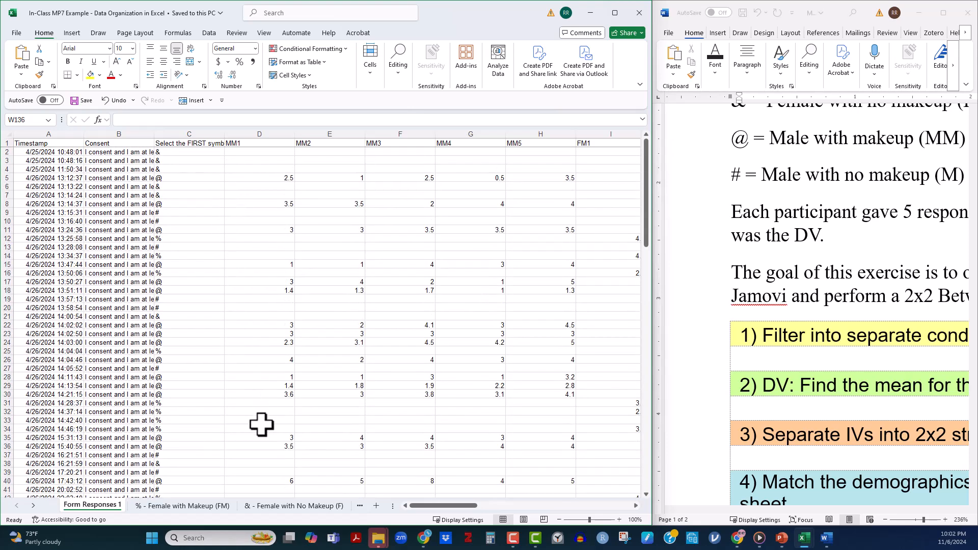
pyautogui.click(165, 127)
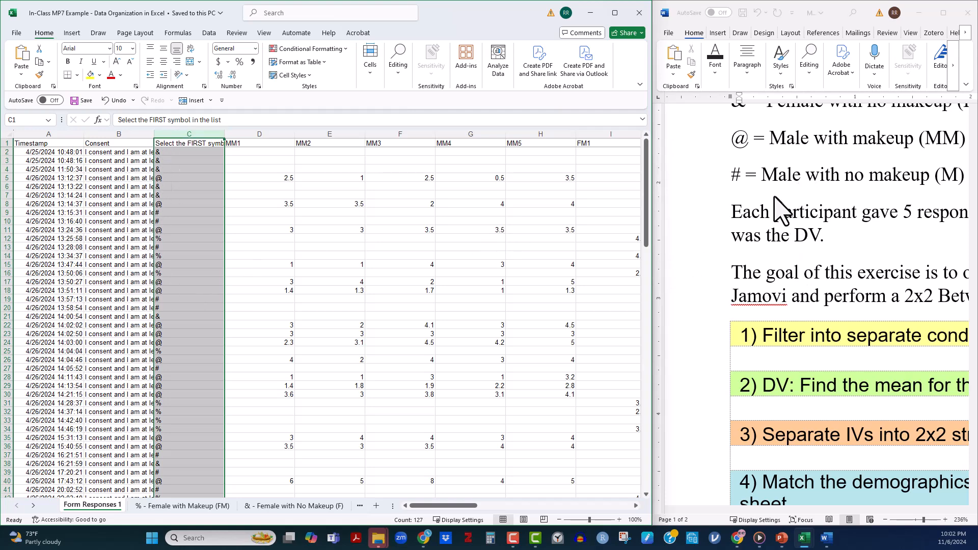
pyautogui.scroll(3, 770, 204)
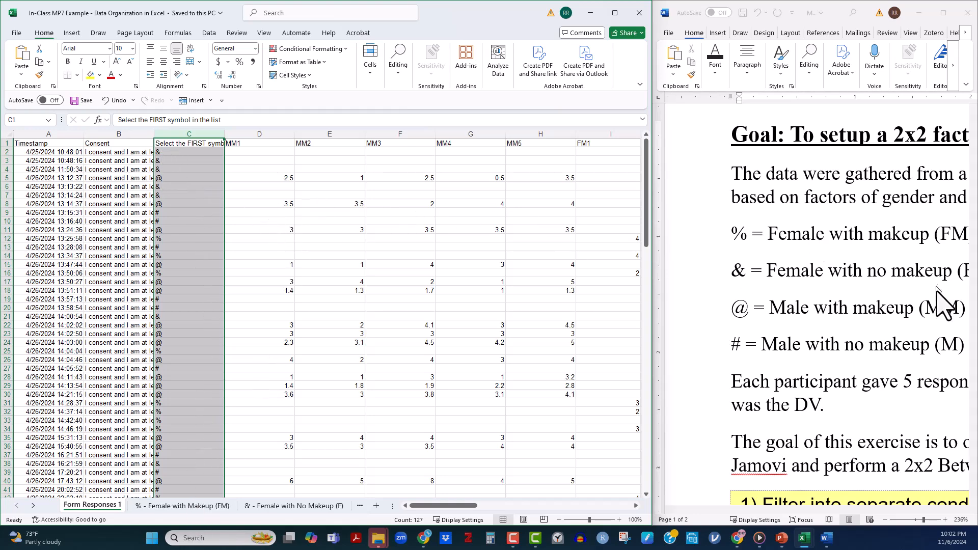
pyautogui.scroll(-5, 848, 277)
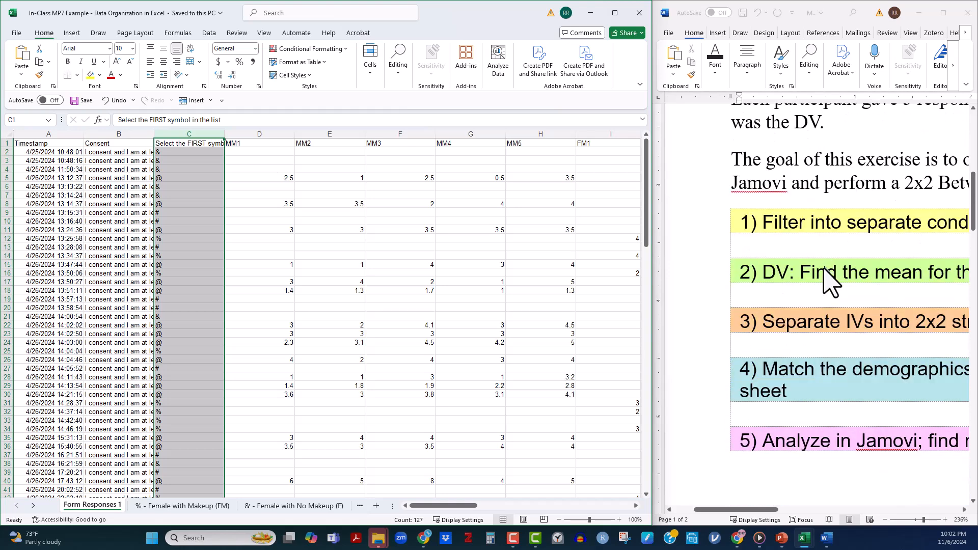
pyautogui.moveTo(740, 510); pyautogui.dragTo(784, 505)
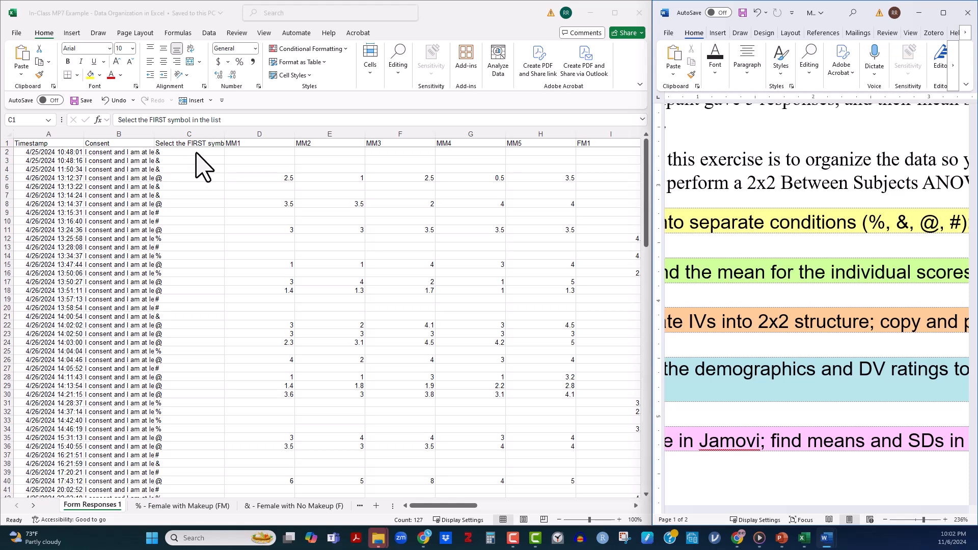
pyautogui.click(196, 152)
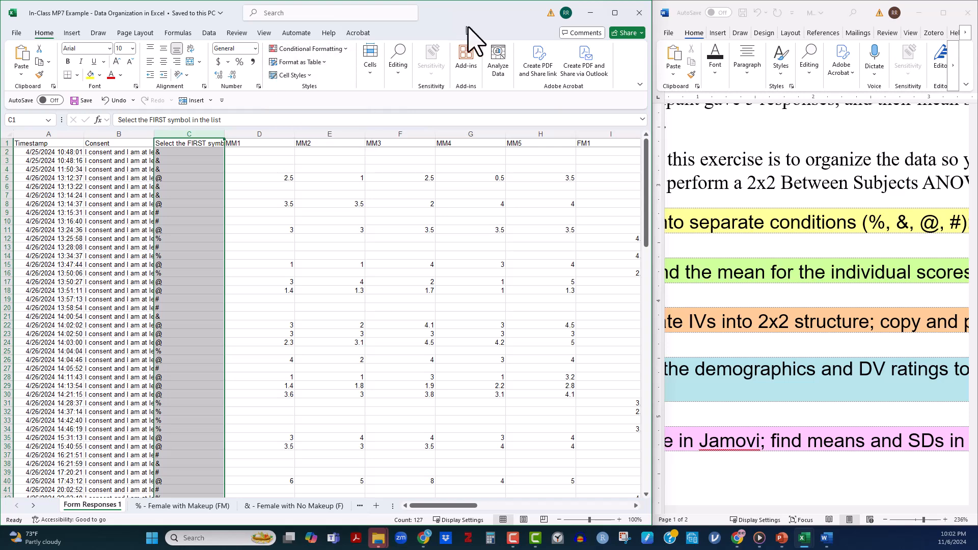
pyautogui.click(615, 13)
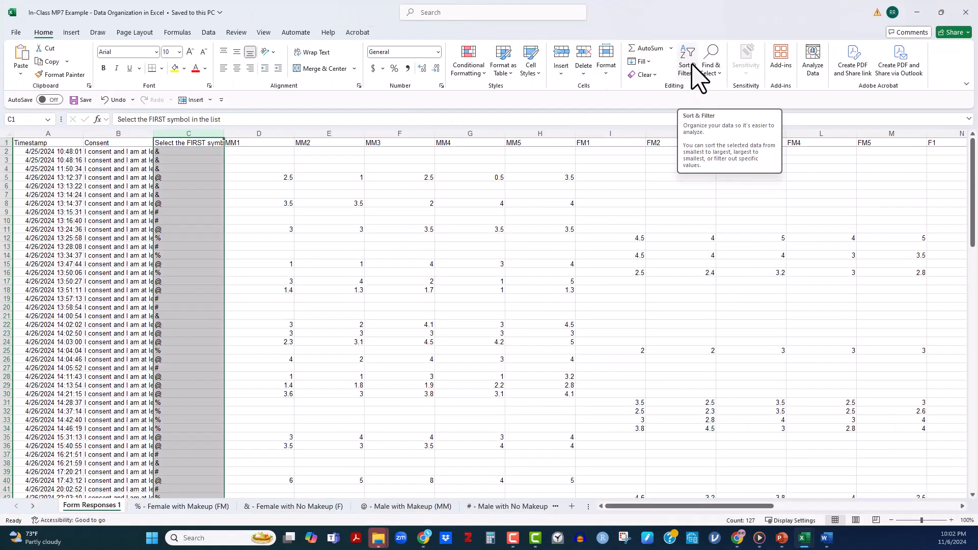
pyautogui.click(693, 73)
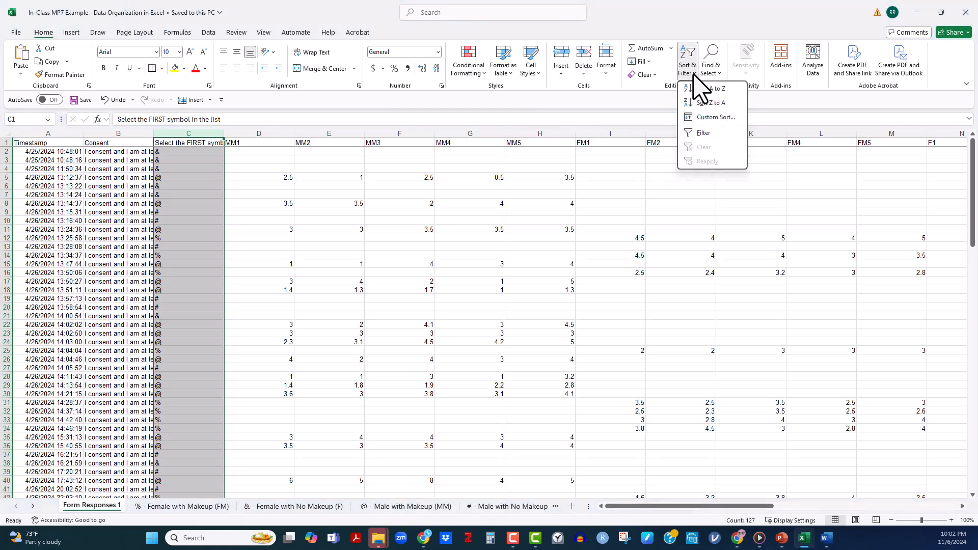
pyautogui.click(704, 133)
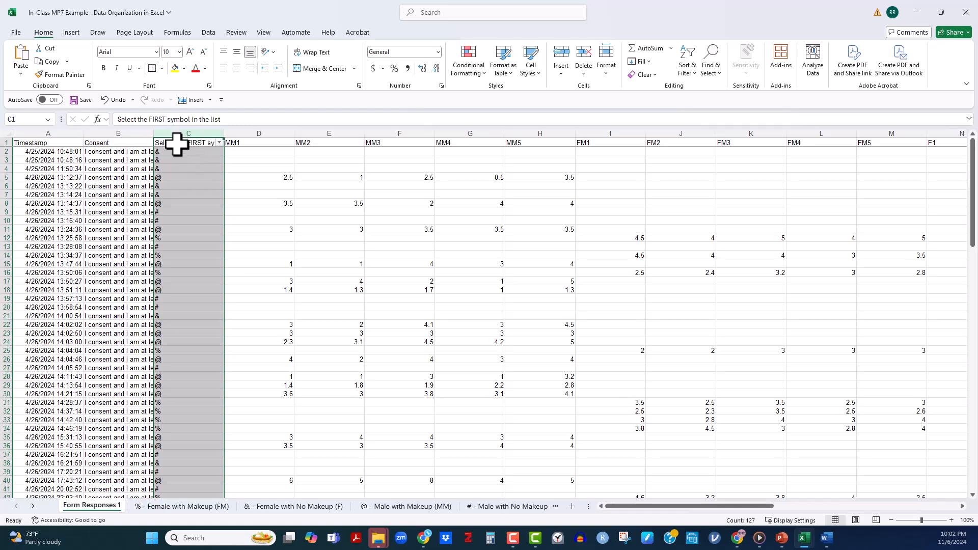
pyautogui.click(240, 168)
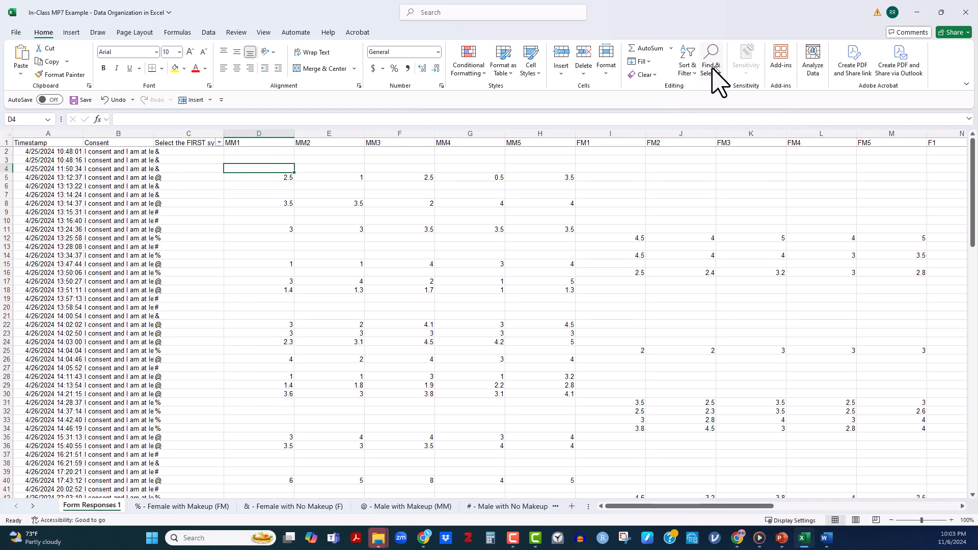
pyautogui.click(686, 72)
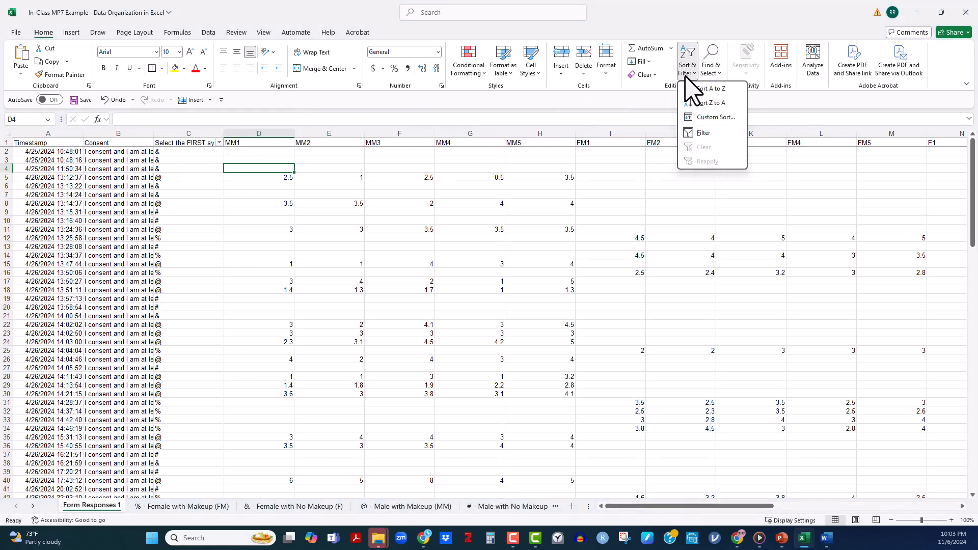
pyautogui.click(701, 133)
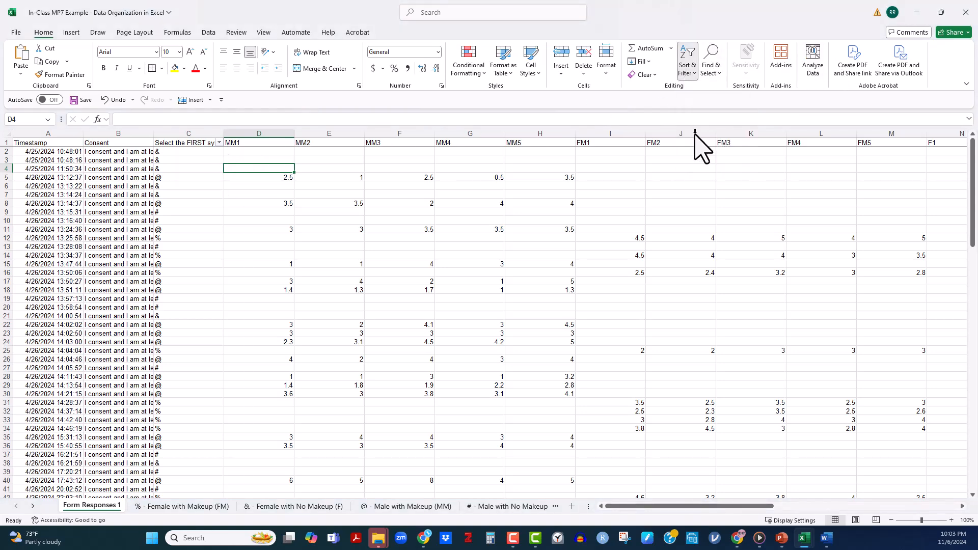
# Turn on filters for all header columns and filter the first-symbol column to show only the # responses.
pyautogui.click(692, 73)
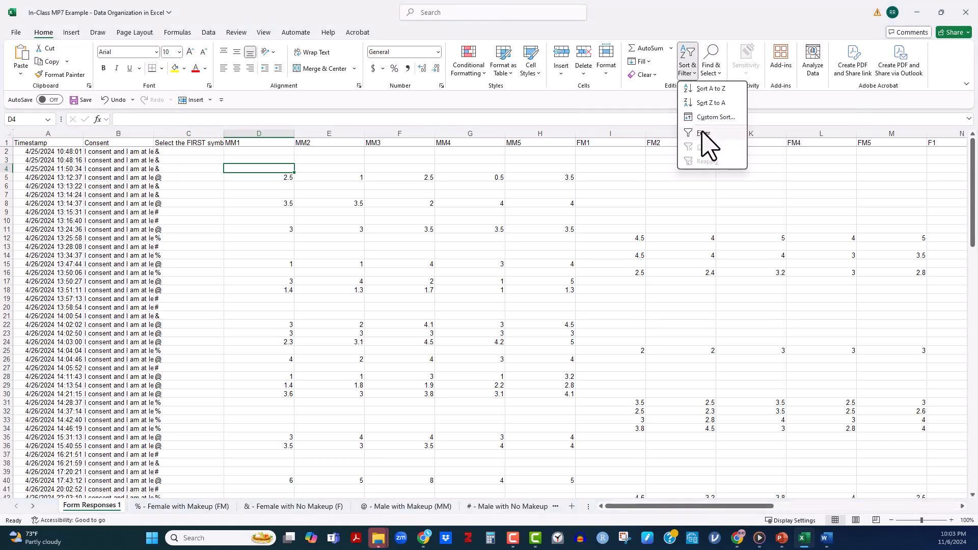
pyautogui.click(704, 134)
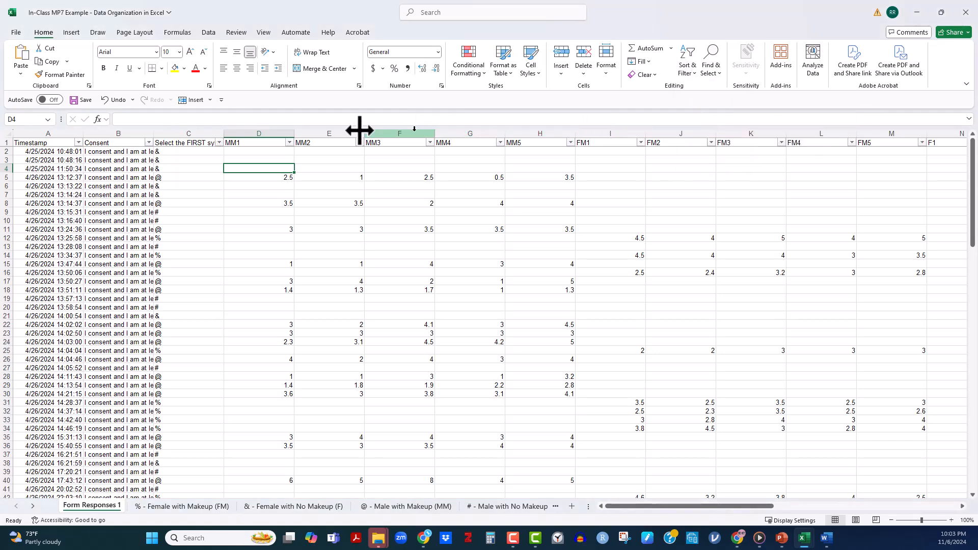
pyautogui.click(220, 143)
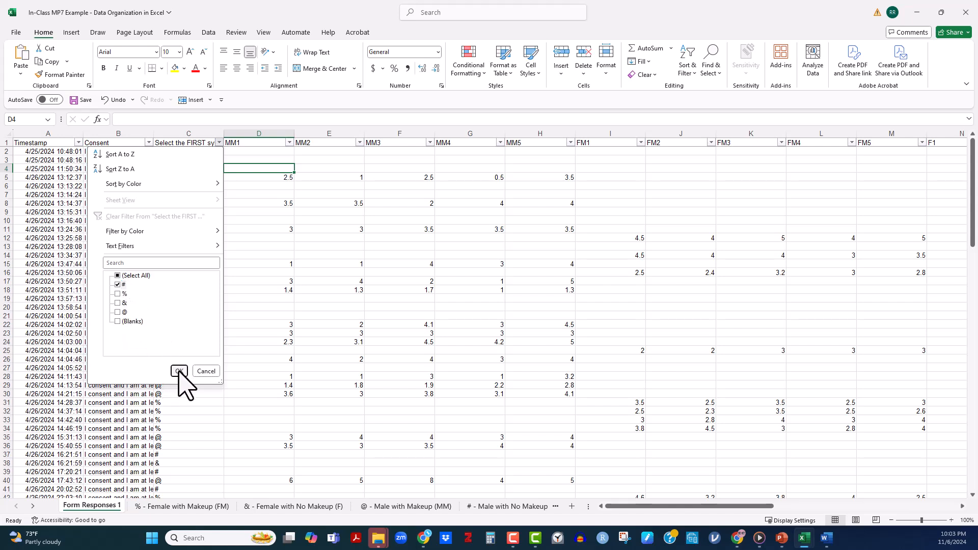
pyautogui.click(179, 371)
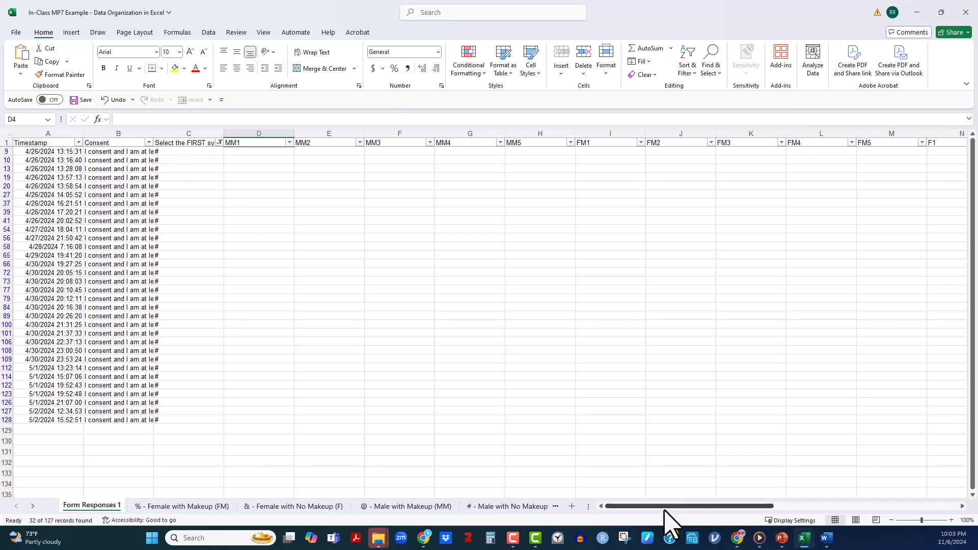
# Copy the filtered M1 to M5 ratings and paste them at A1 of the "# - Male with No Makeup (M)" sheet.
pyautogui.moveTo(666, 505); pyautogui.dragTo(821, 502)
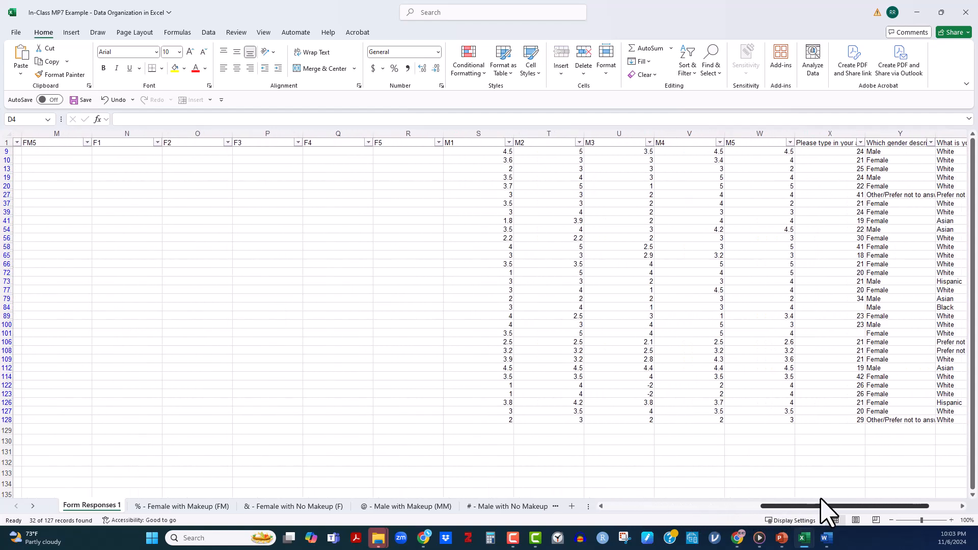
pyautogui.moveTo(489, 149)
pyautogui.mouseDown()
pyautogui.moveTo(564, 214)
pyautogui.moveTo(735, 400)
pyautogui.moveTo(794, 415)
pyautogui.moveTo(782, 418)
pyautogui.mouseUp()
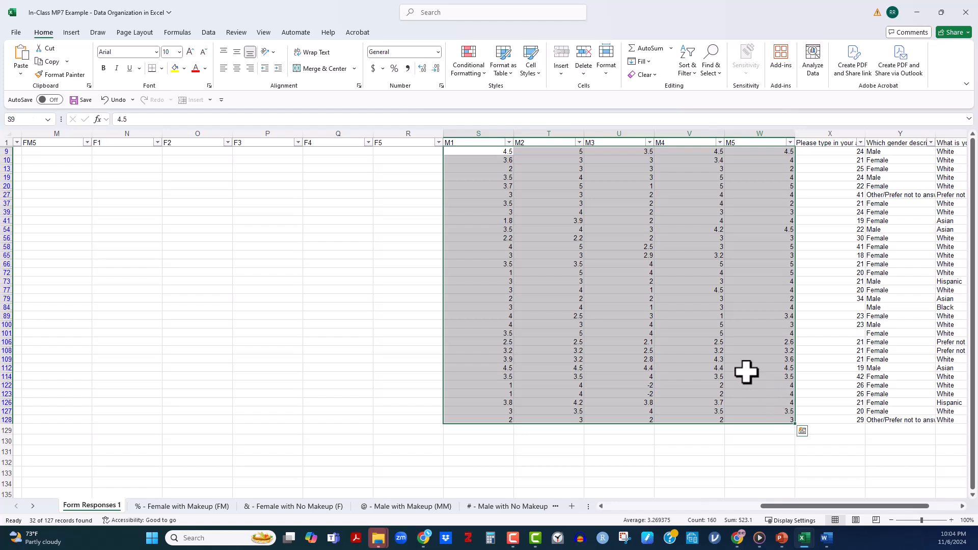
pyautogui.hotkey('ctrl', 'c')
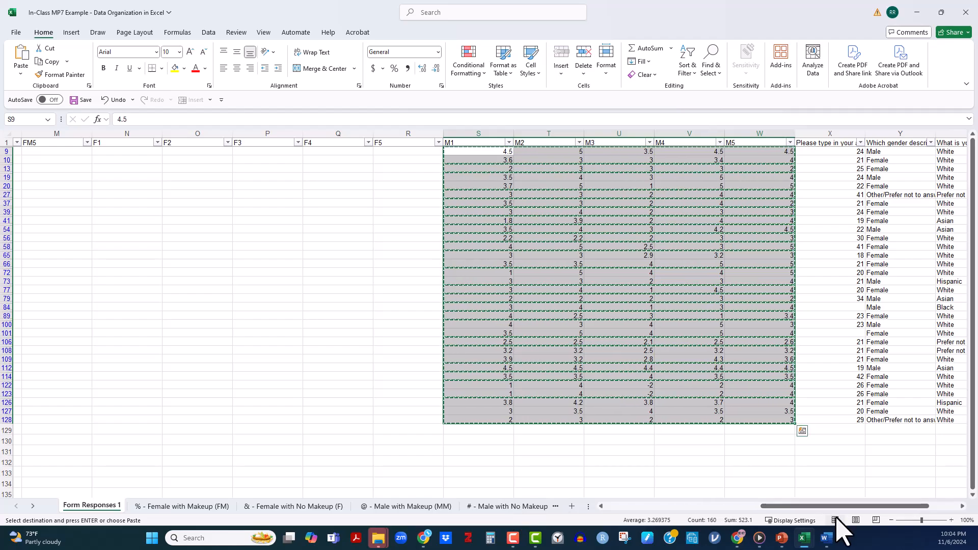
pyautogui.moveTo(823, 505)
pyautogui.mouseDown()
pyautogui.moveTo(572, 509)
pyautogui.moveTo(826, 508)
pyautogui.mouseUp()
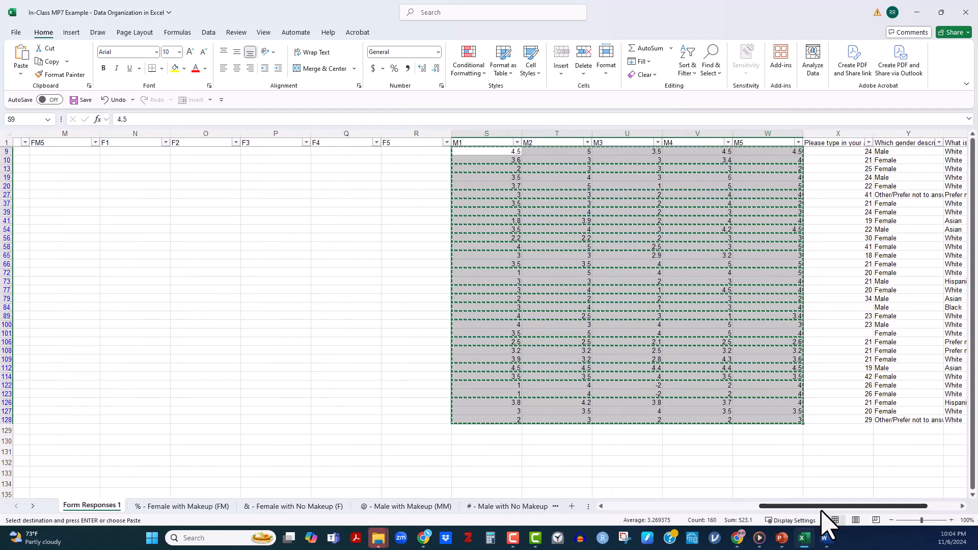
pyautogui.click(523, 506)
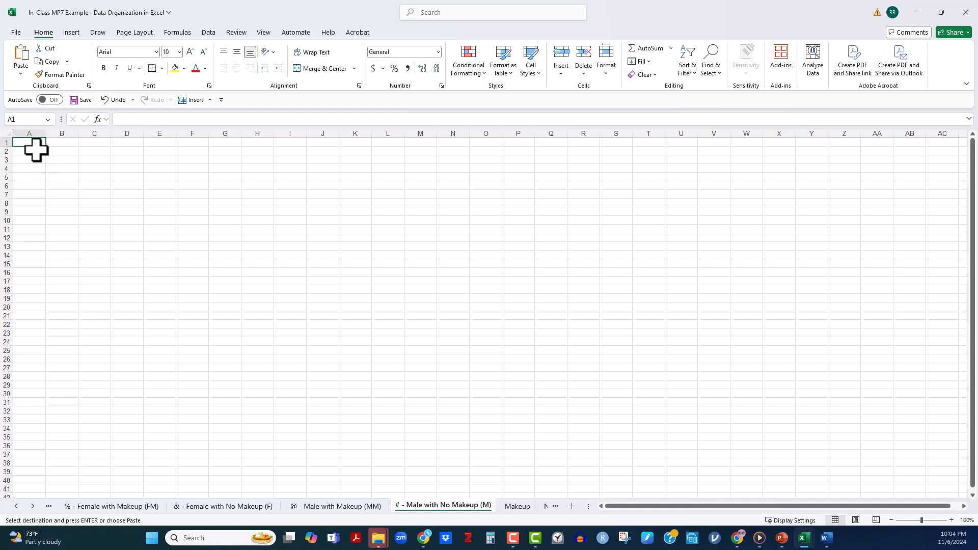
pyautogui.hotkey('ctrl', 'v')
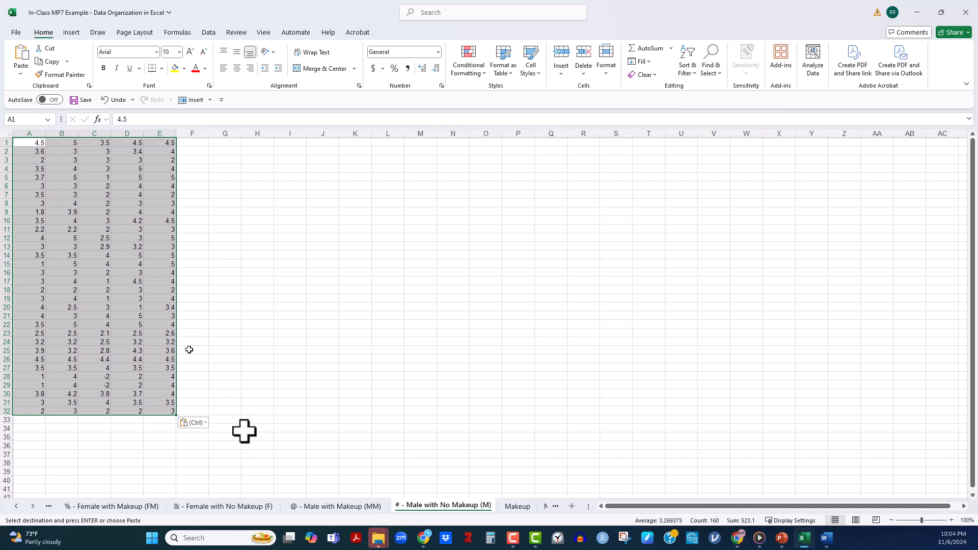
# Check the document's instruction on participant means, and return to cell F1 beside the pasted ratings.
pyautogui.click(206, 144)
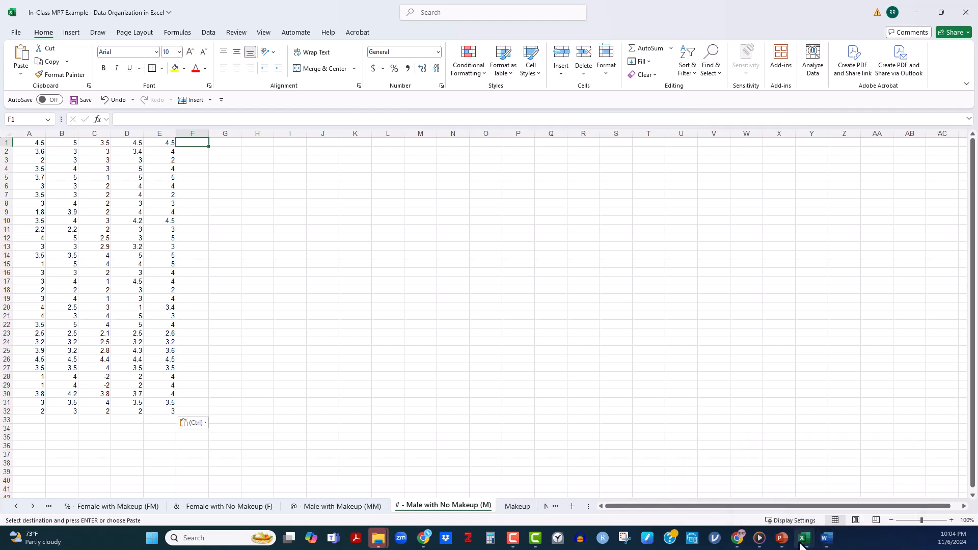
pyautogui.moveTo(786, 544)
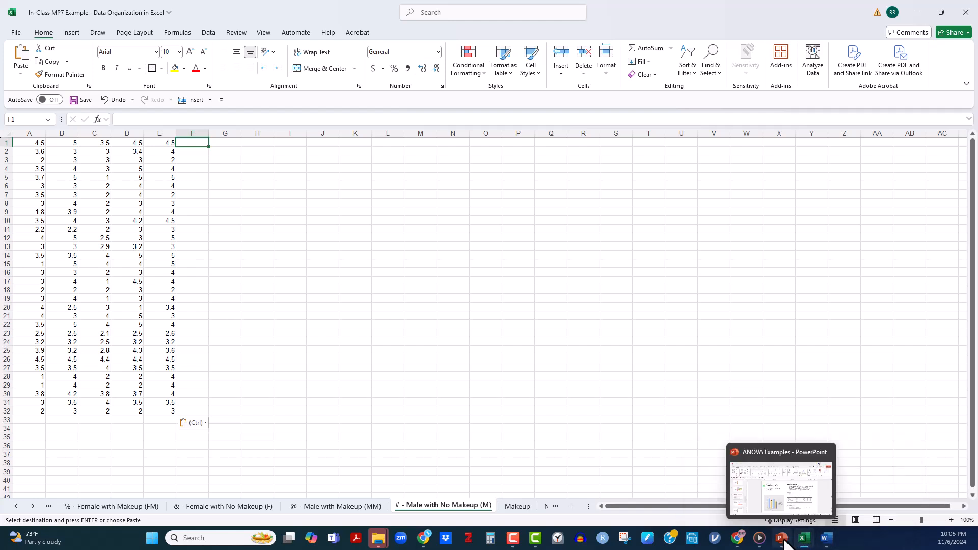
pyautogui.moveTo(798, 505)
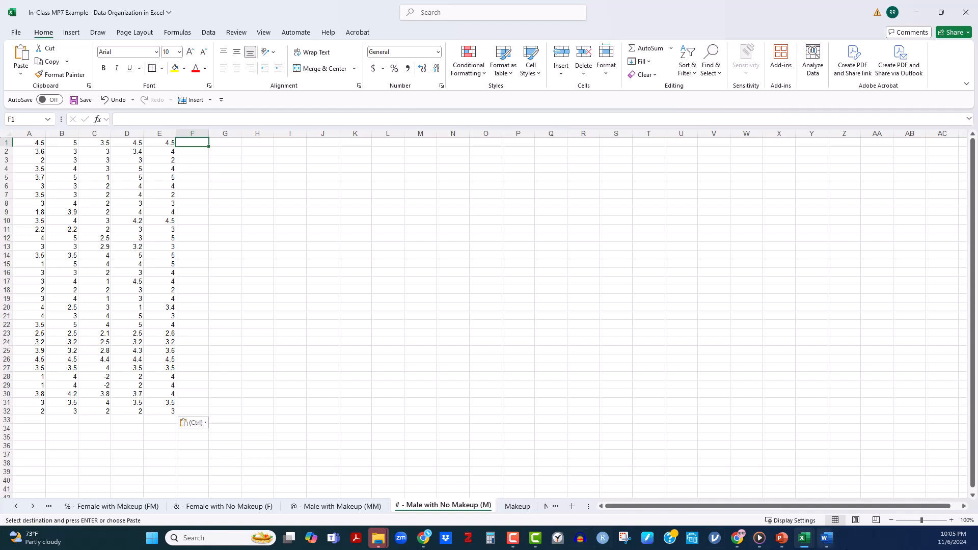
pyautogui.moveTo(826, 540)
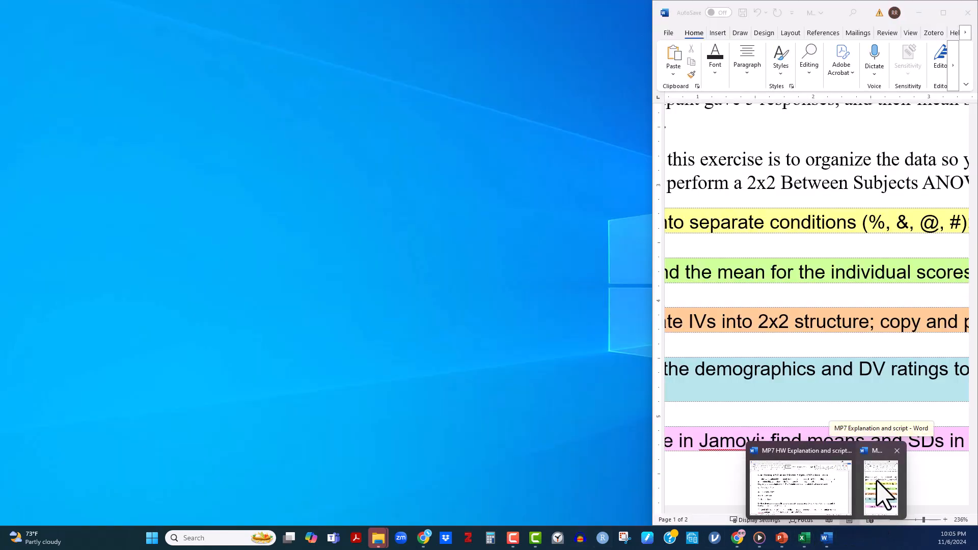
pyautogui.click(883, 490)
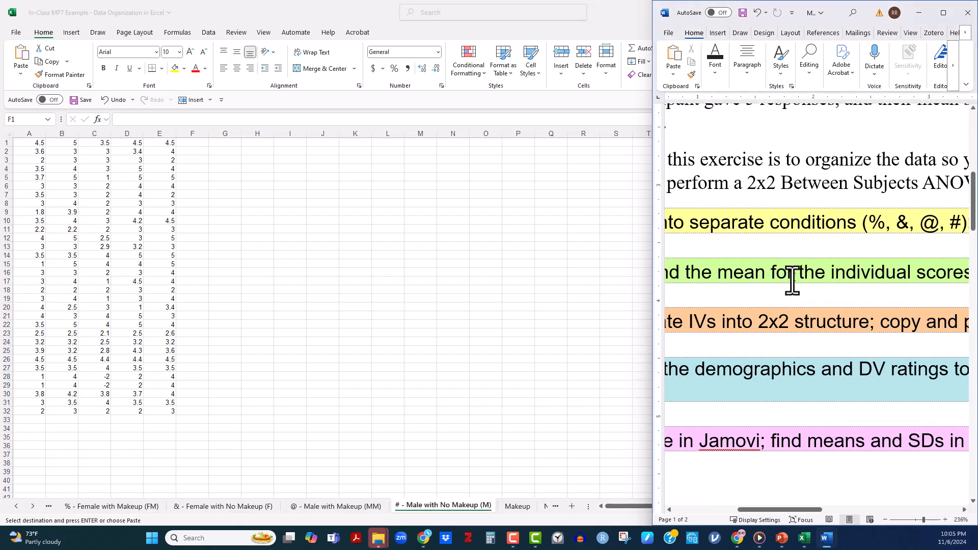
pyautogui.click(191, 143)
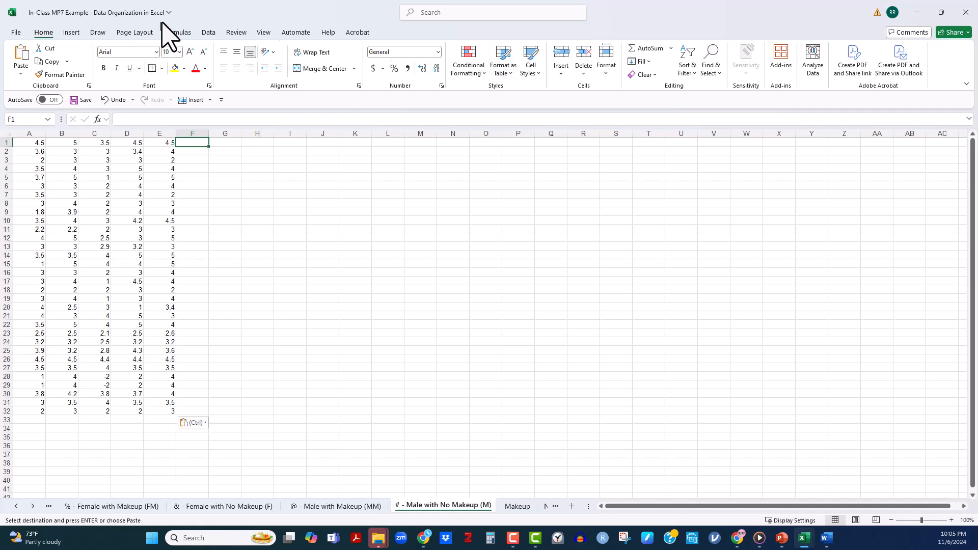
# Calculate each participant's mean in column F with =AVERAGE(A1:E1), filling the formula from F1 down to F32.
pyautogui.write('=AV')
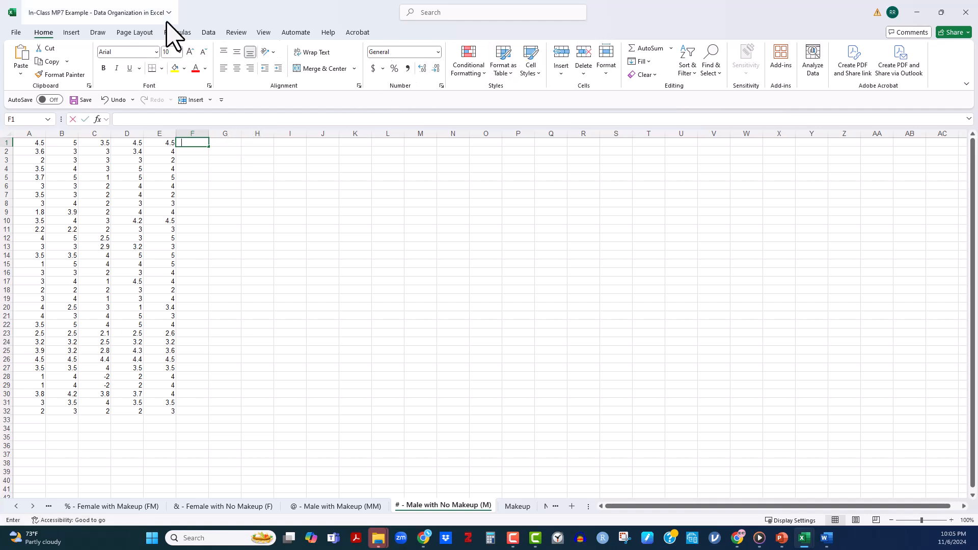
pyautogui.write('E')
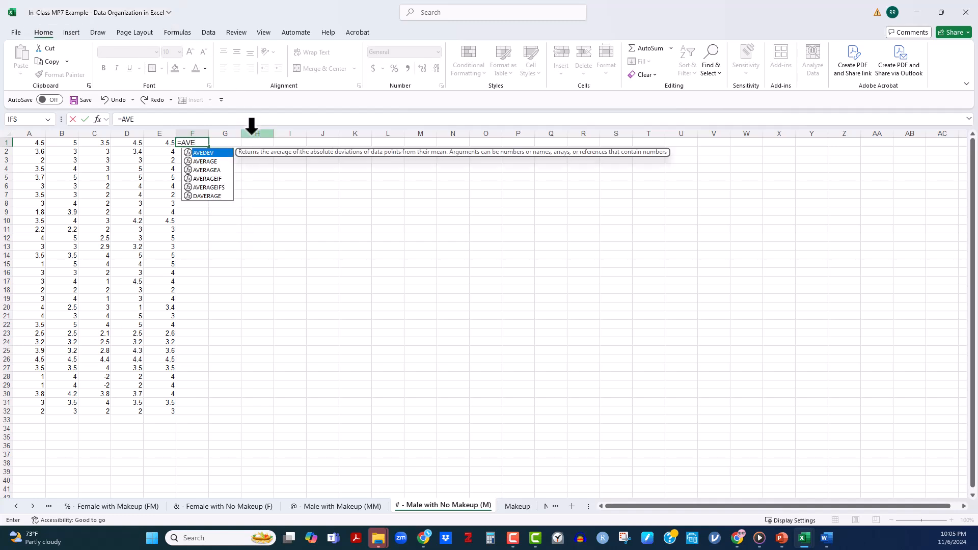
pyautogui.doubleClick(214, 161)
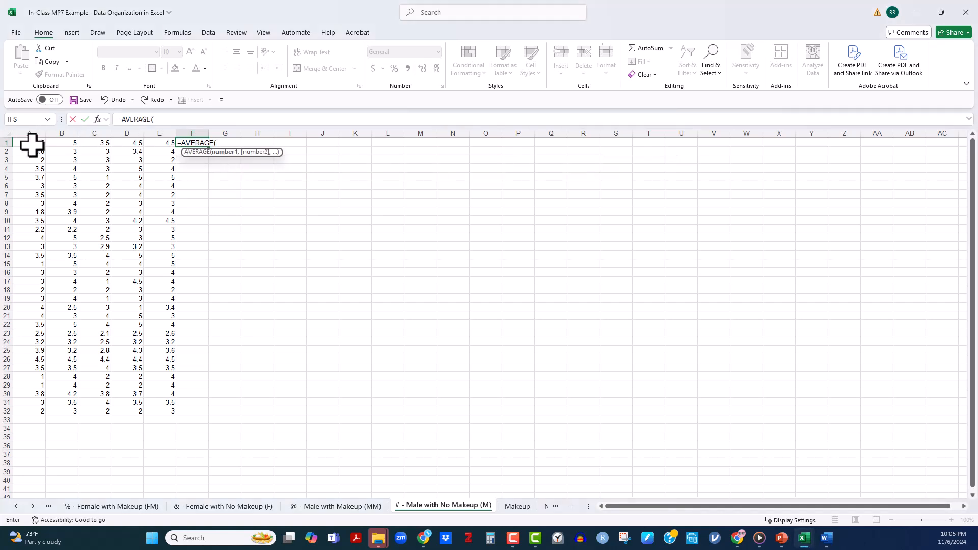
pyautogui.moveTo(32, 142); pyautogui.dragTo(159, 144)
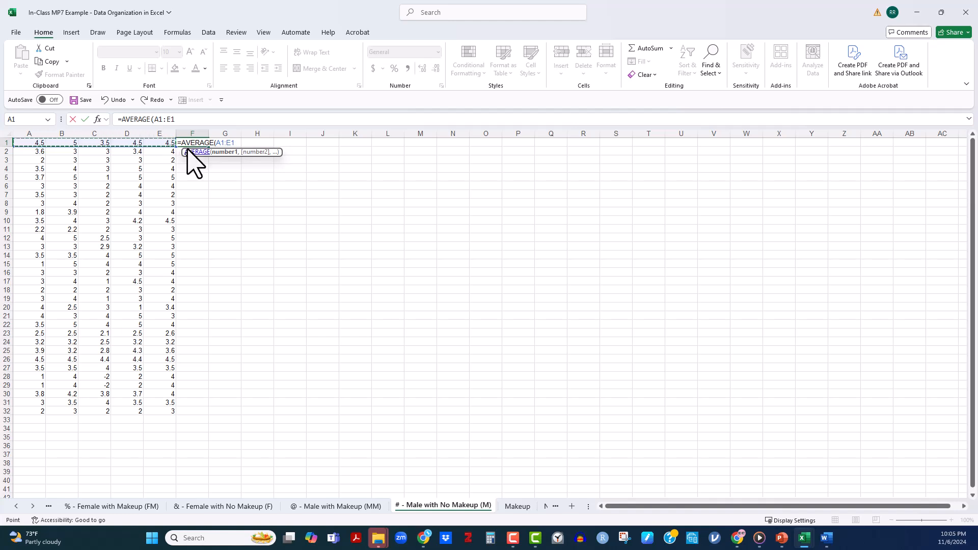
pyautogui.write(')')
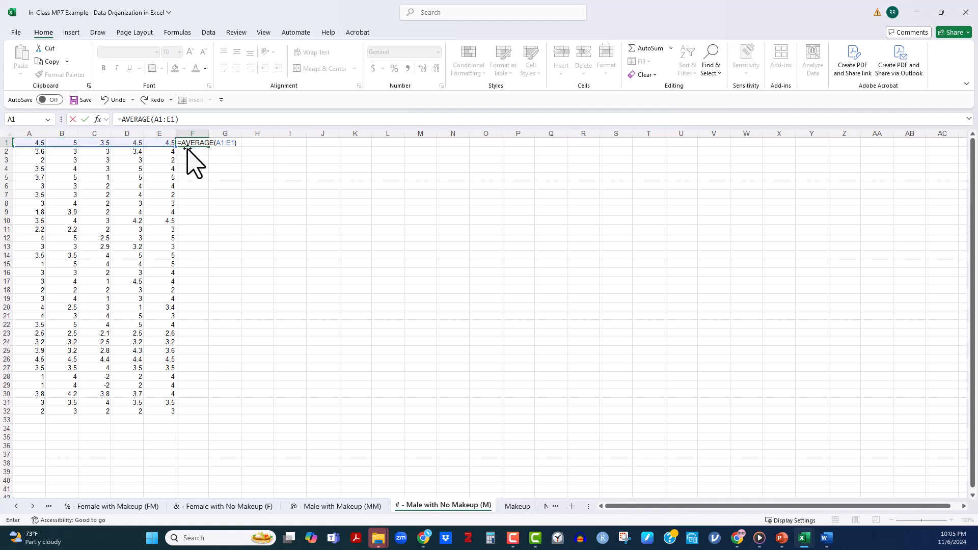
pyautogui.press('Return')
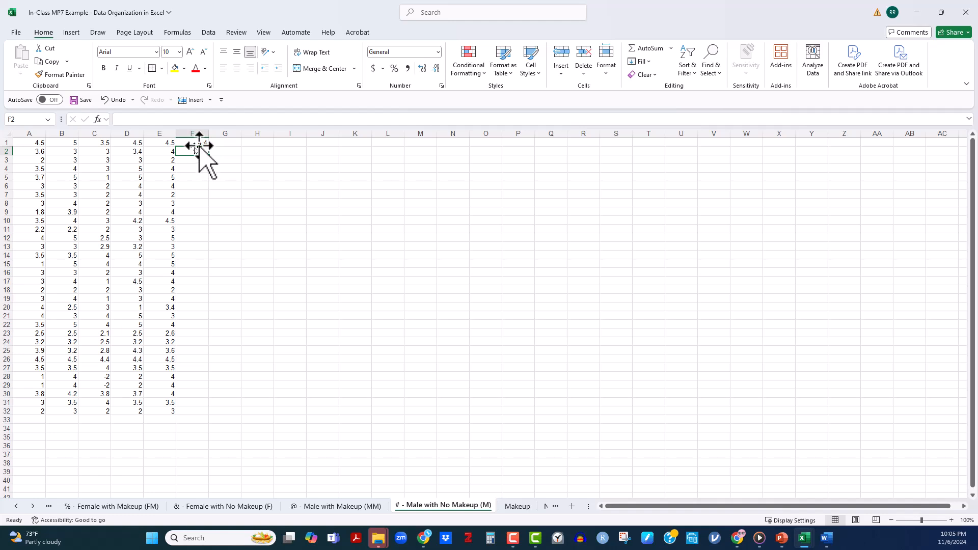
pyautogui.click(195, 143)
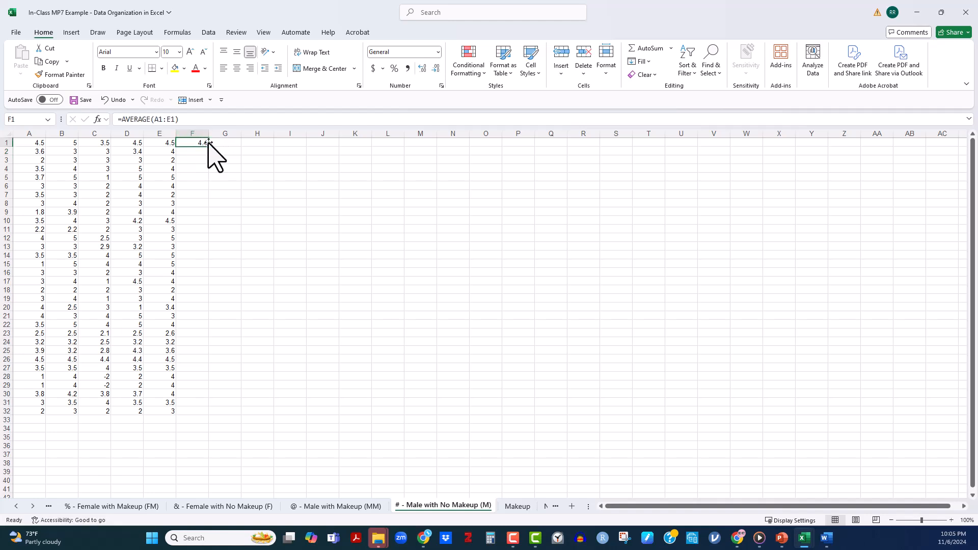
pyautogui.moveTo(210, 150); pyautogui.dragTo(213, 415)
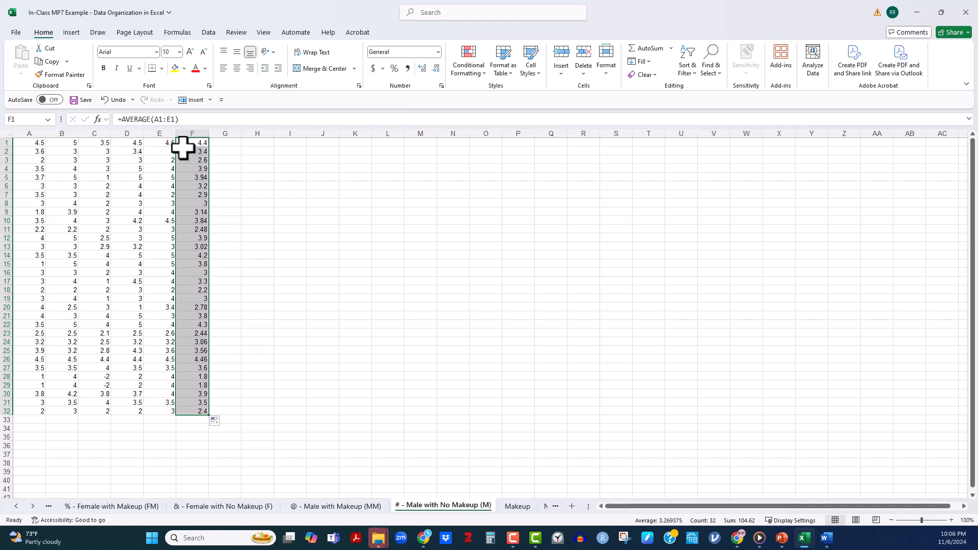
# Insert a blank row above the ratings and label the means column "Average" in F1.
pyautogui.click(4, 141)
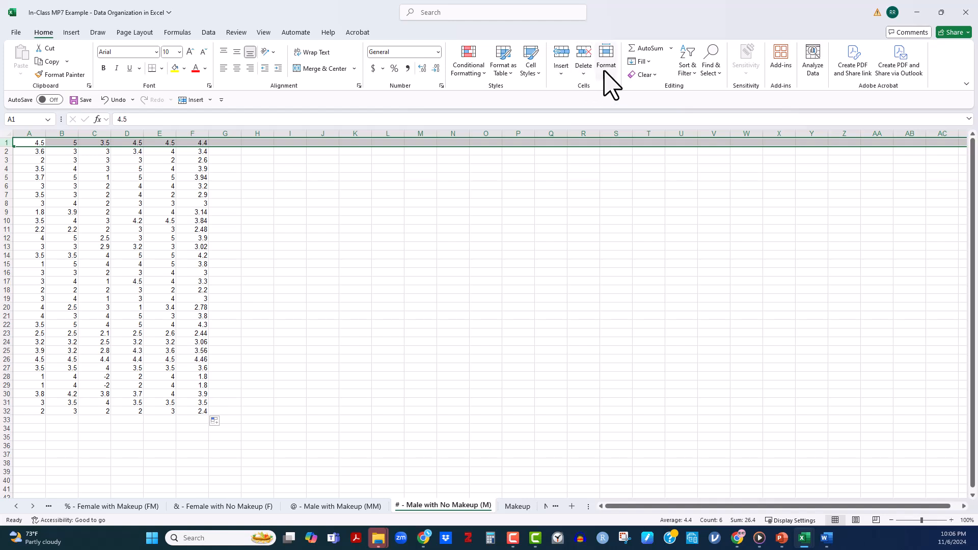
pyautogui.click(561, 74)
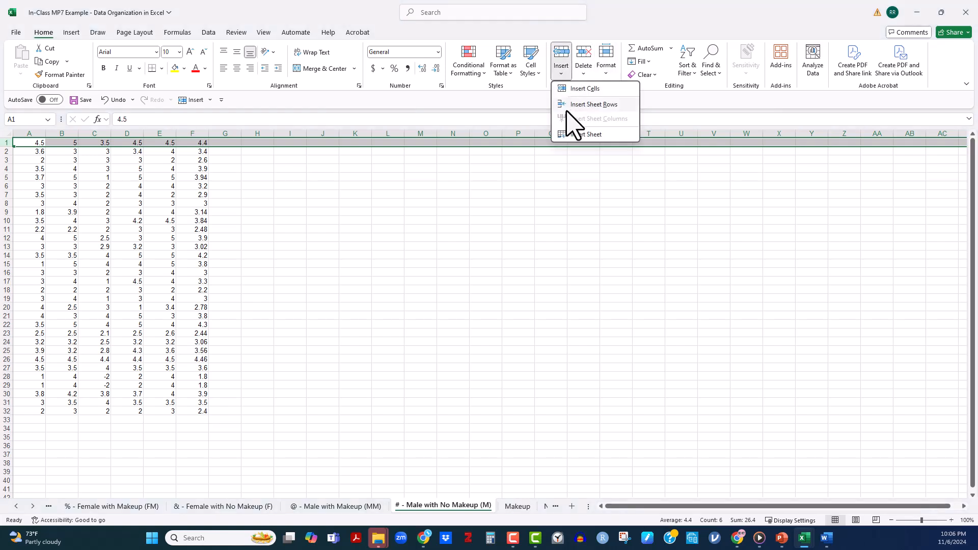
pyautogui.click(581, 105)
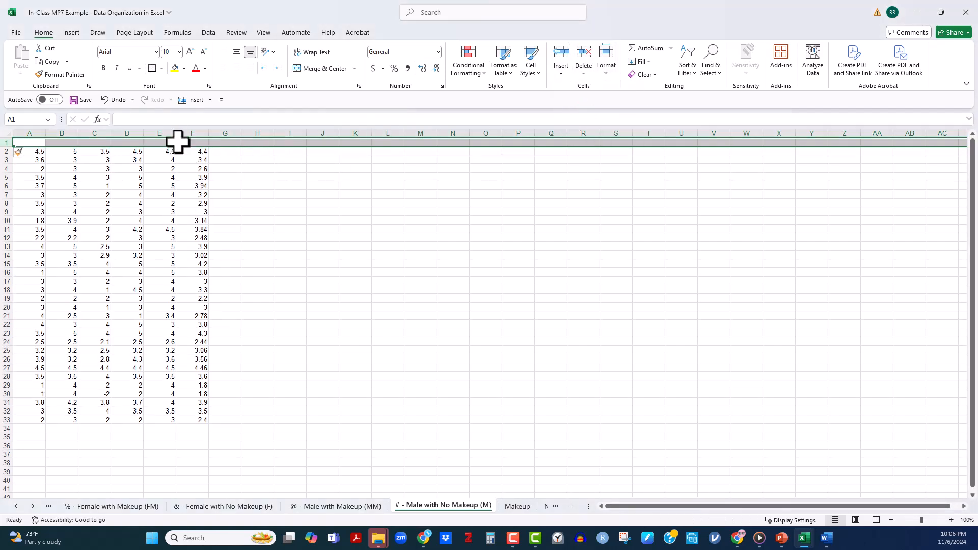
pyautogui.click(191, 142)
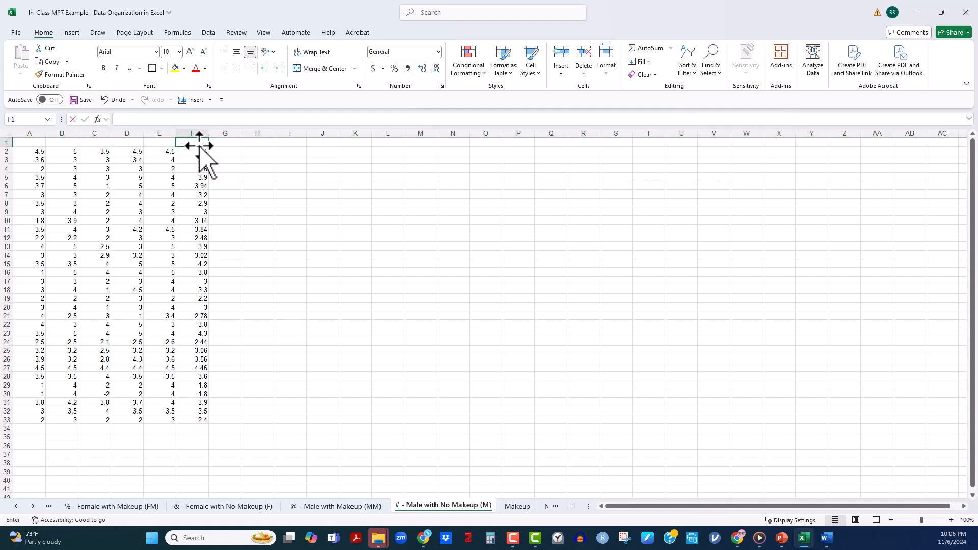
pyautogui.write('Average')
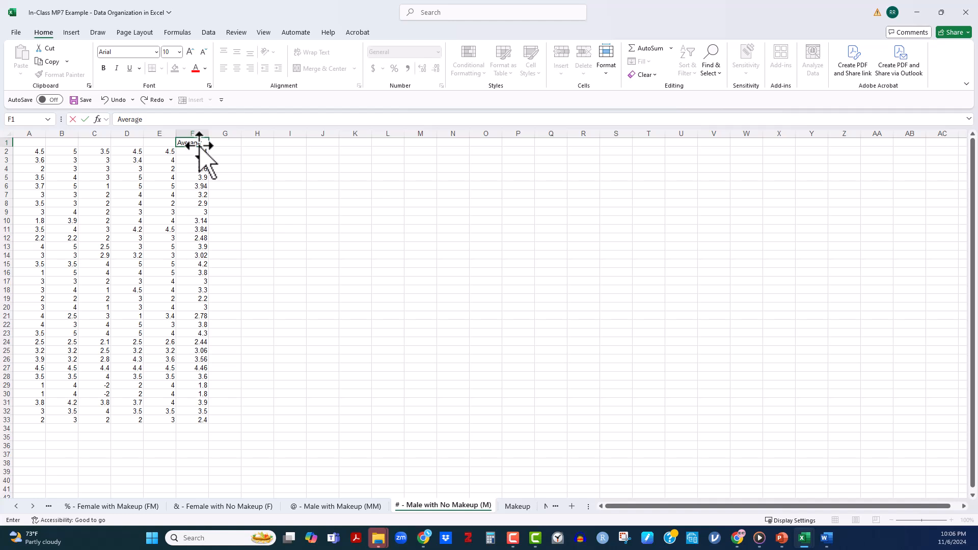
pyautogui.press('Left')
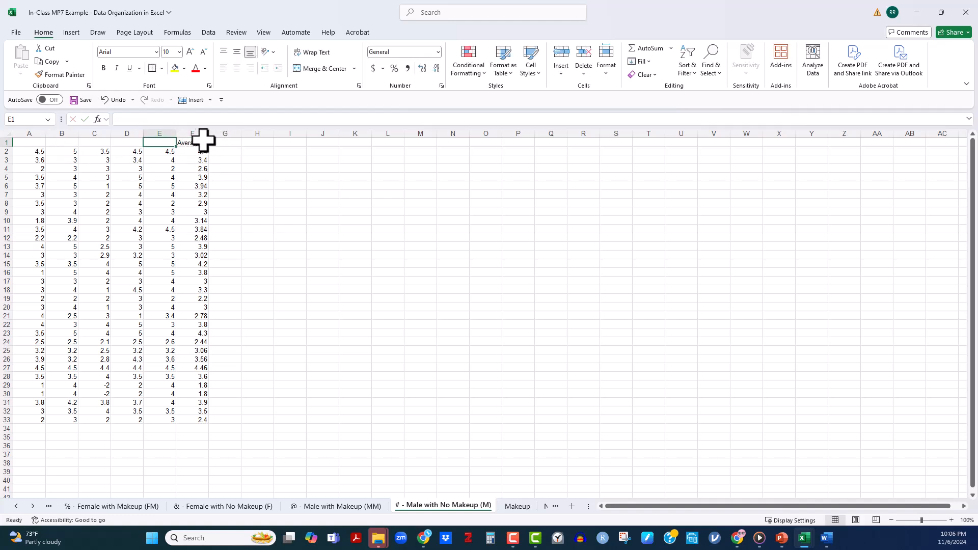
pyautogui.click(231, 152)
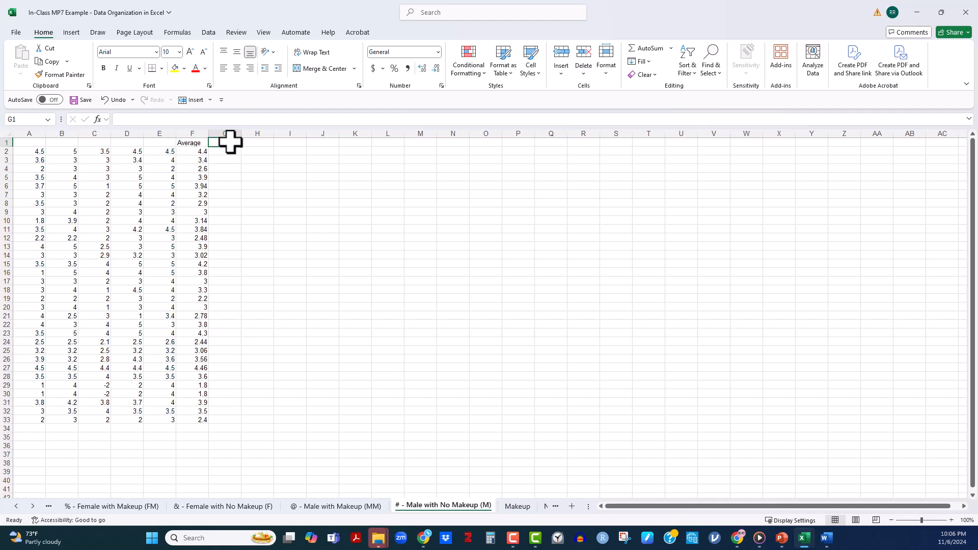
# Look at the Makeup and No Makeup sheets and read the Word document's instruction on separating the IVs into a 2x2 structure.
pyautogui.click(524, 506)
pyautogui.click(546, 506)
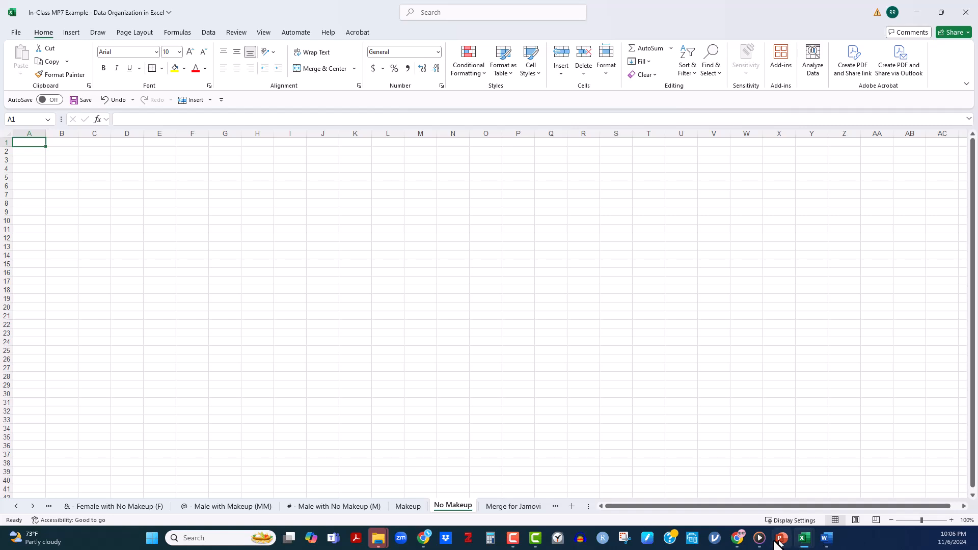
pyautogui.moveTo(824, 539)
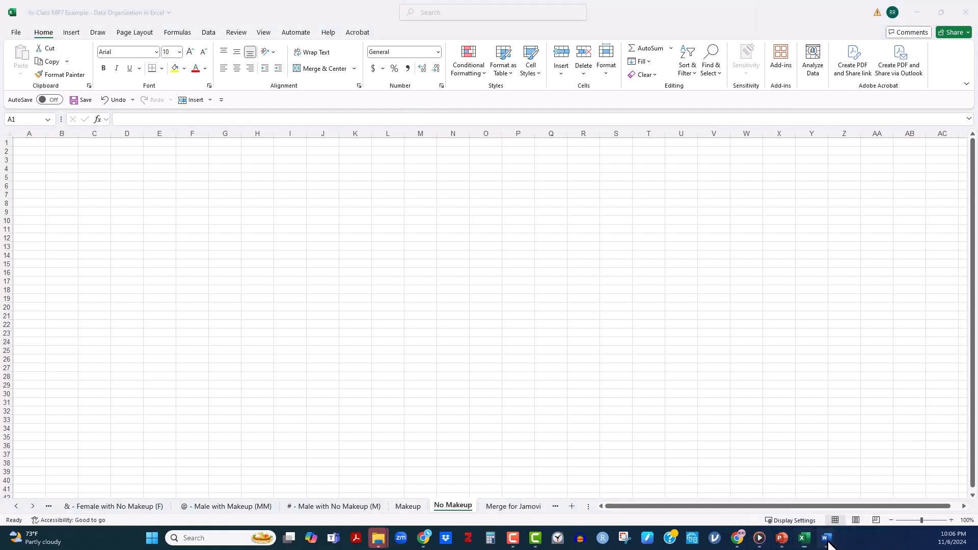
pyautogui.click(882, 488)
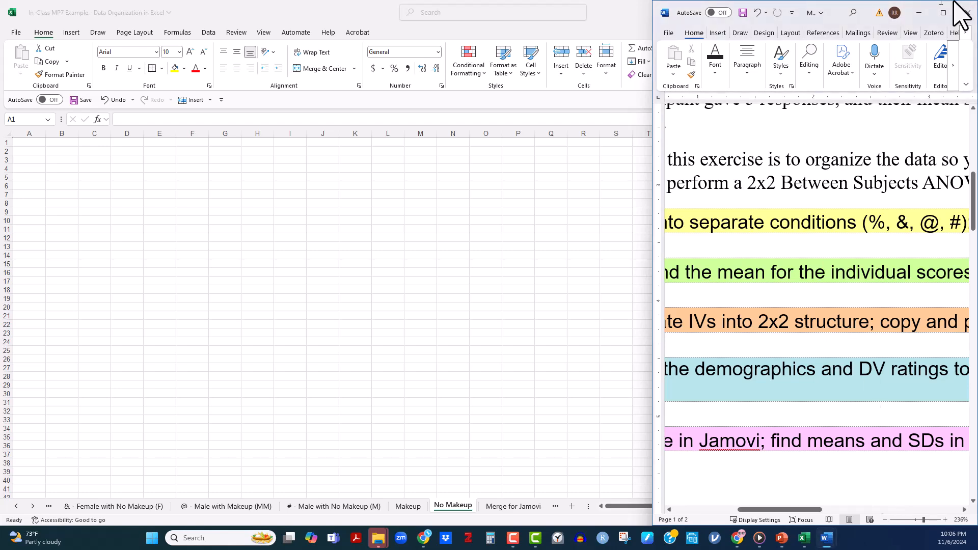
pyautogui.click(943, 13)
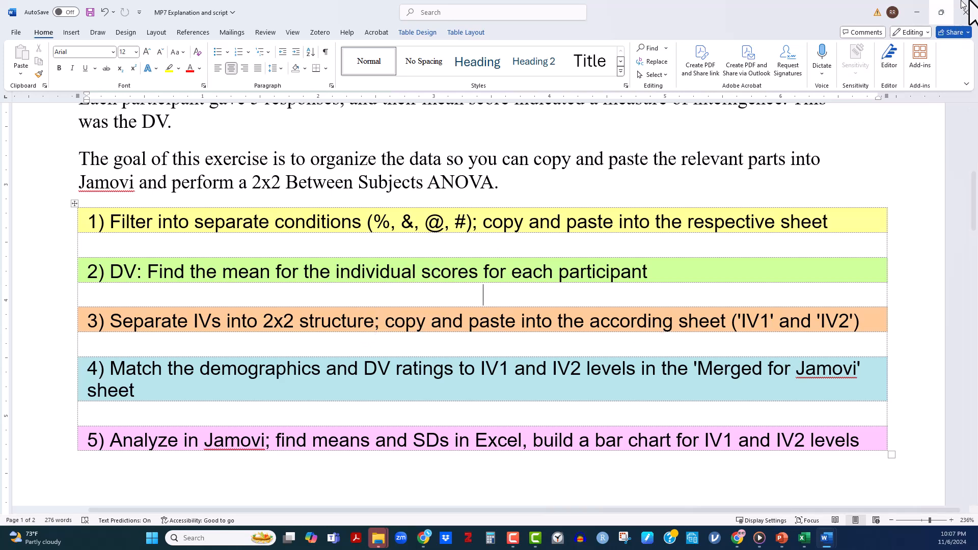
pyautogui.click(917, 13)
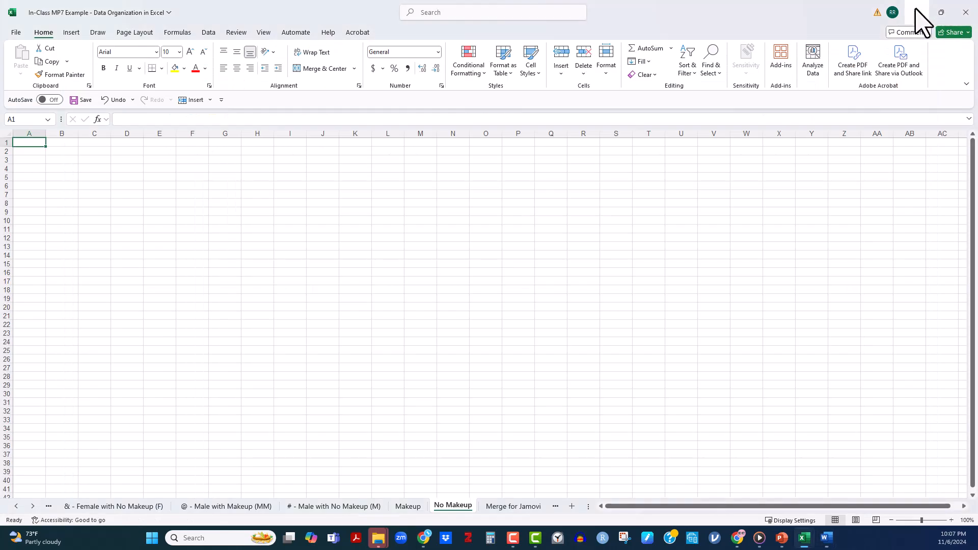
# On the "# - Male with No Makeup (M)" sheet, add the headers "Gender" in G1 and "Makeup" in H1.
pyautogui.click(410, 507)
pyautogui.click(357, 506)
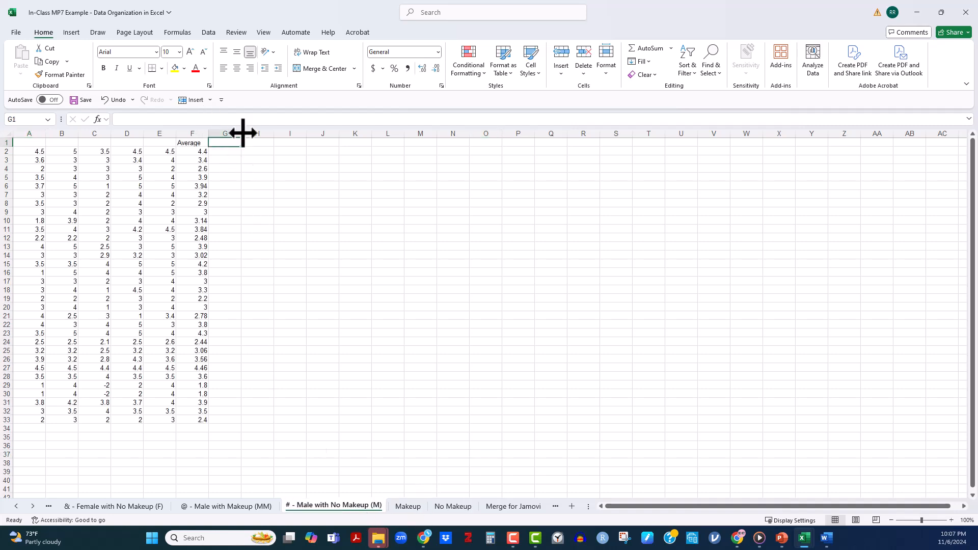
pyautogui.write('Gender')
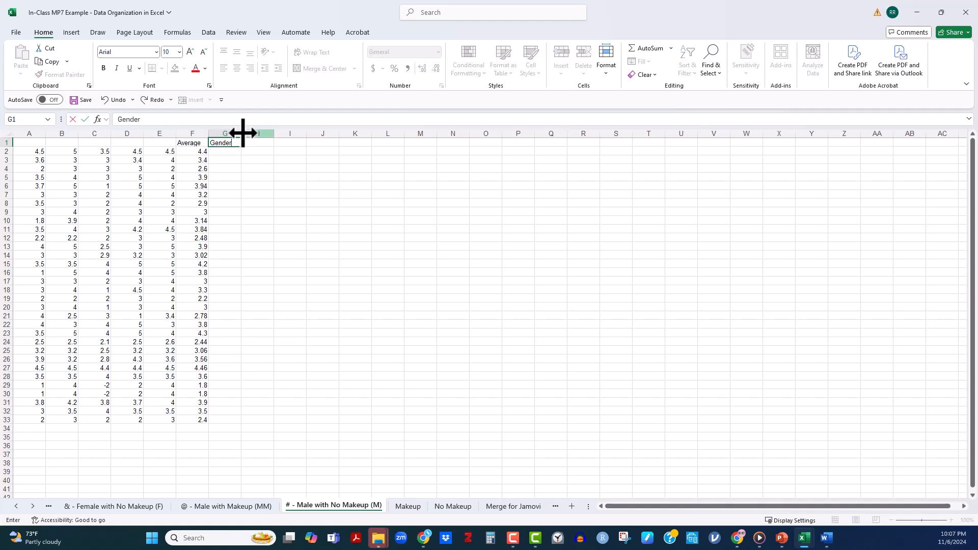
pyautogui.press('Tab')
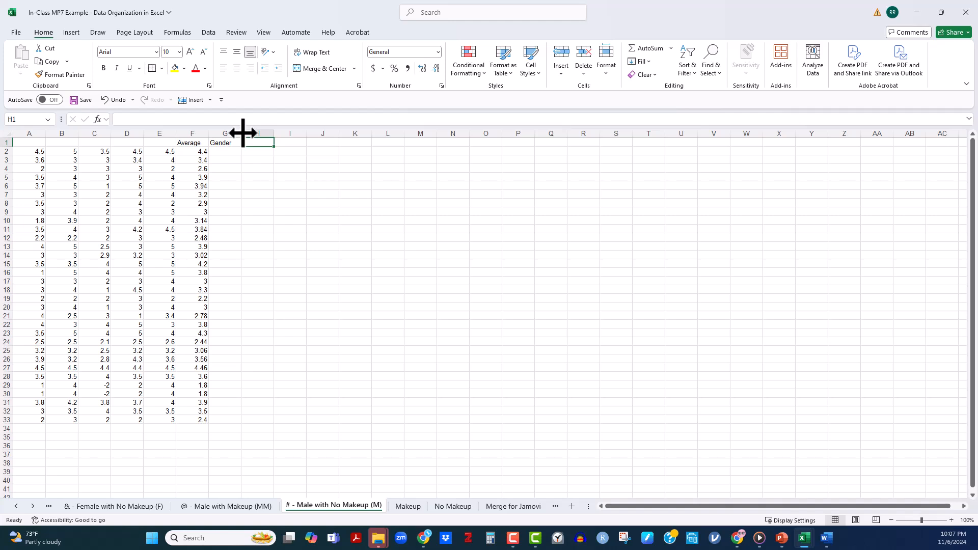
pyautogui.write('Makeup')
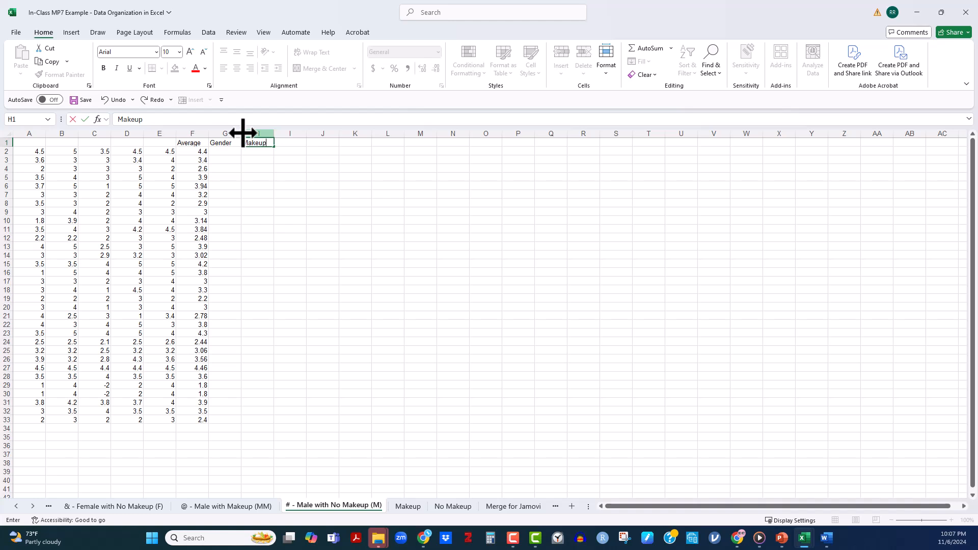
pyautogui.press('Return')
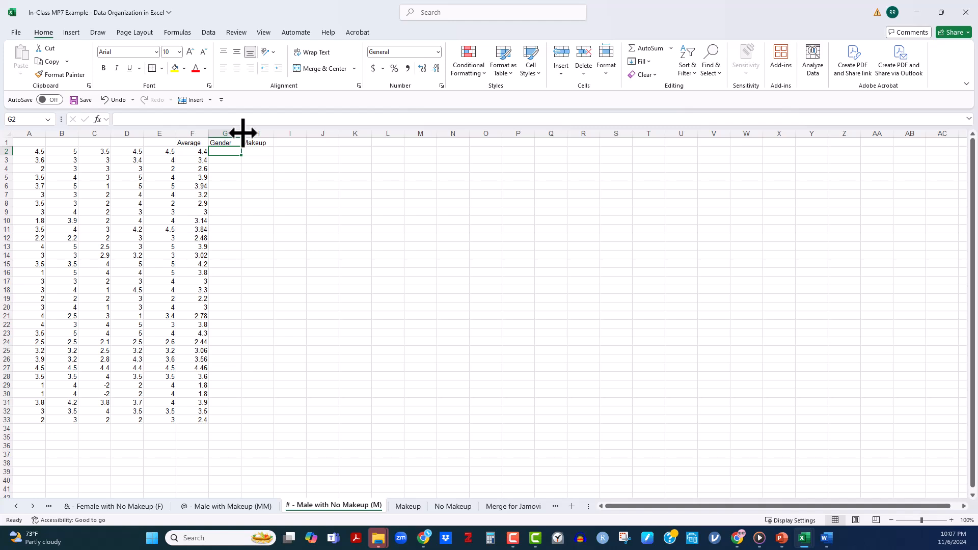
# Enter "Male" in G2 and fill it down the Gender column to G33.
pyautogui.write('Male')
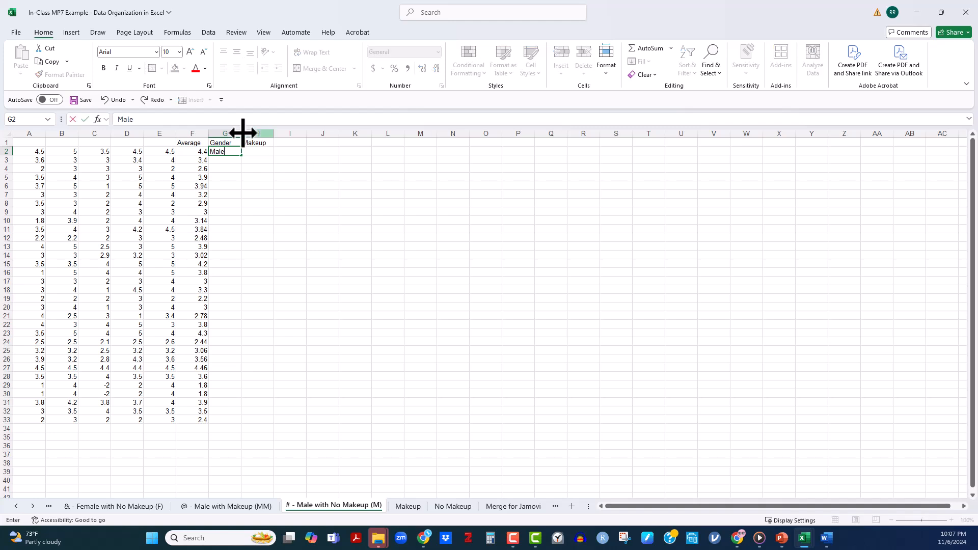
pyautogui.click(230, 159)
pyautogui.click(233, 151)
pyautogui.moveTo(243, 156); pyautogui.dragTo(230, 424)
# Enter "No Makeup" in H2, fill it down to H33, and widen column H to fit the text.
pyautogui.click(258, 151)
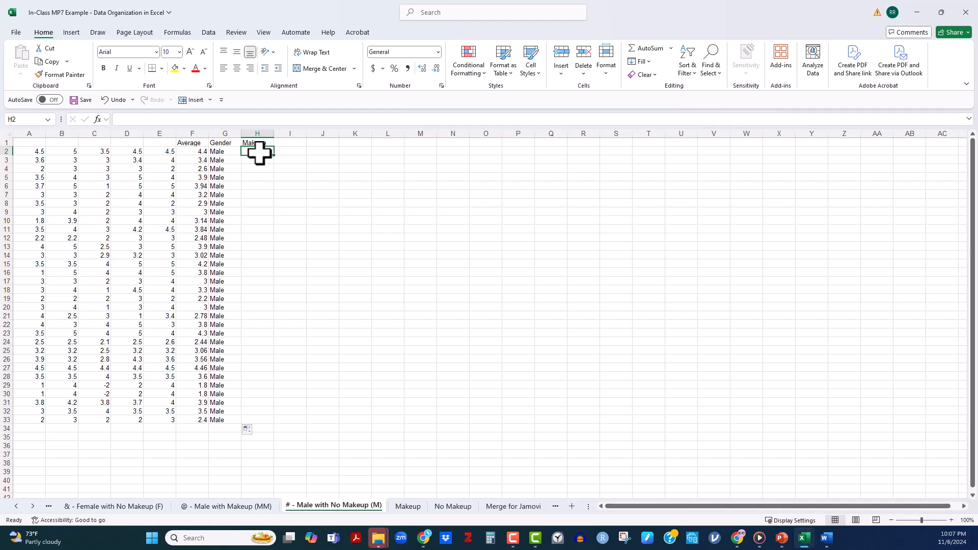
pyautogui.write('Ni')
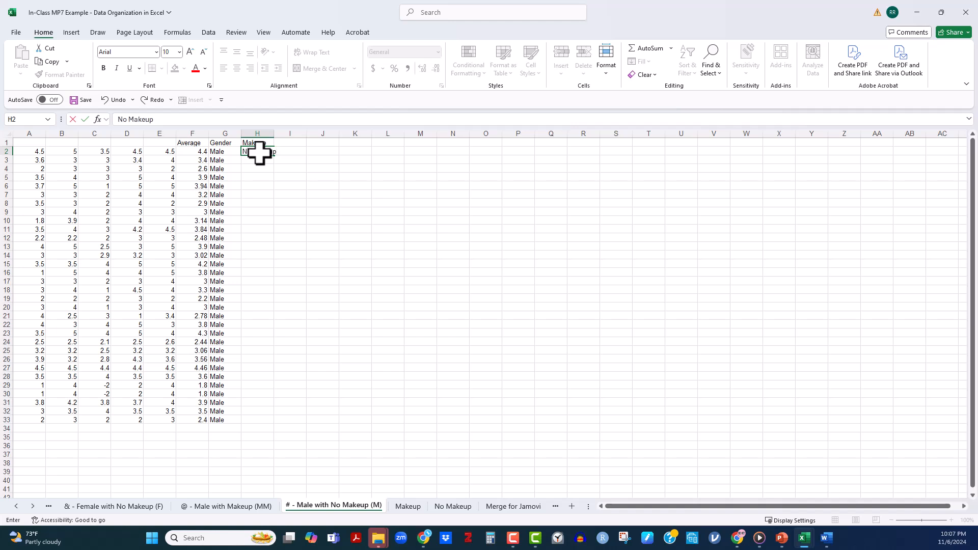
pyautogui.press('Return')
pyautogui.click(259, 153)
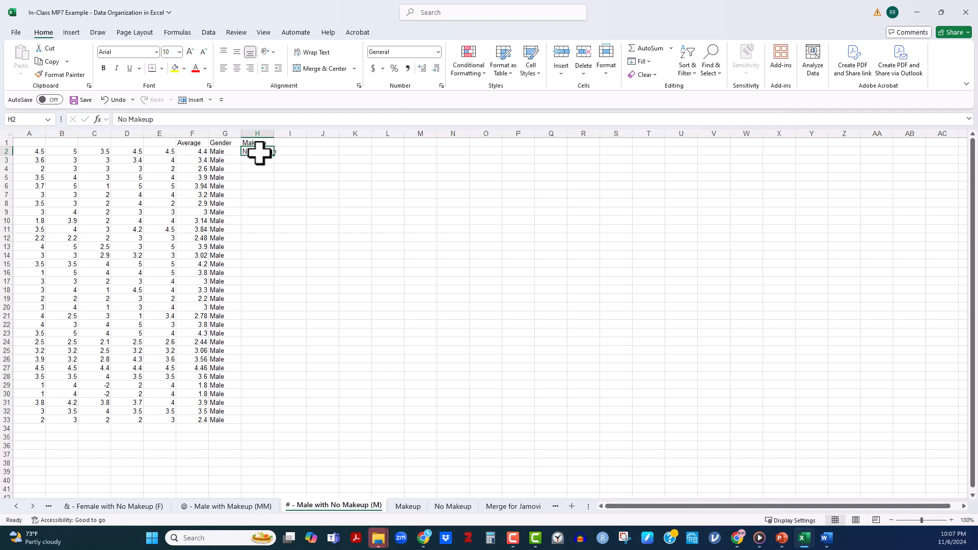
pyautogui.moveTo(275, 157); pyautogui.dragTo(279, 424)
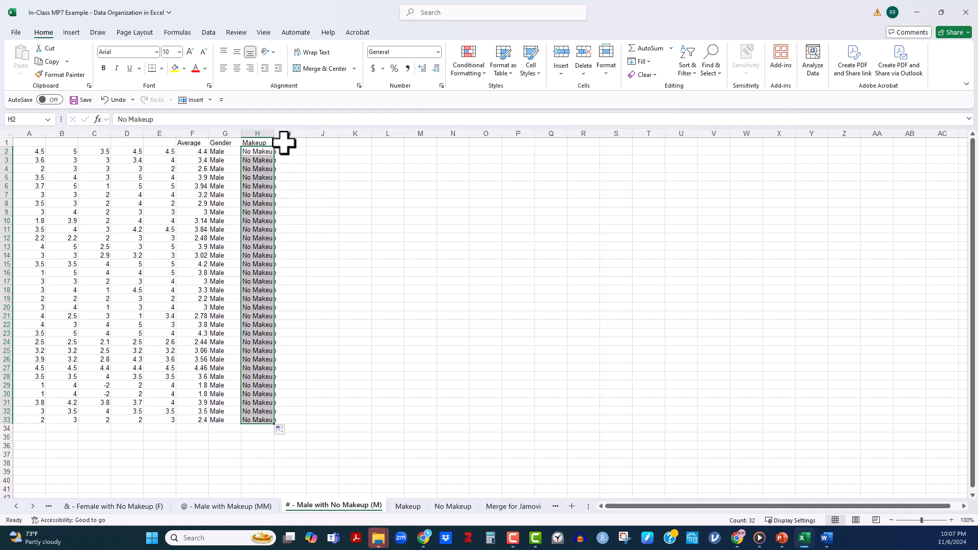
pyautogui.moveTo(273, 130); pyautogui.dragTo(285, 135)
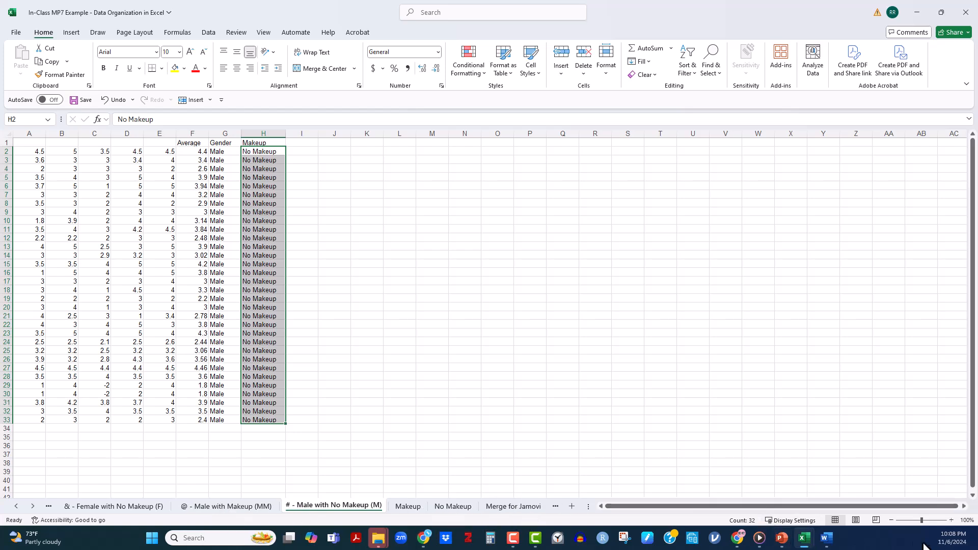
# Switch to the Word document and review its condition symbol key and the five-step task list.
pyautogui.click(829, 543)
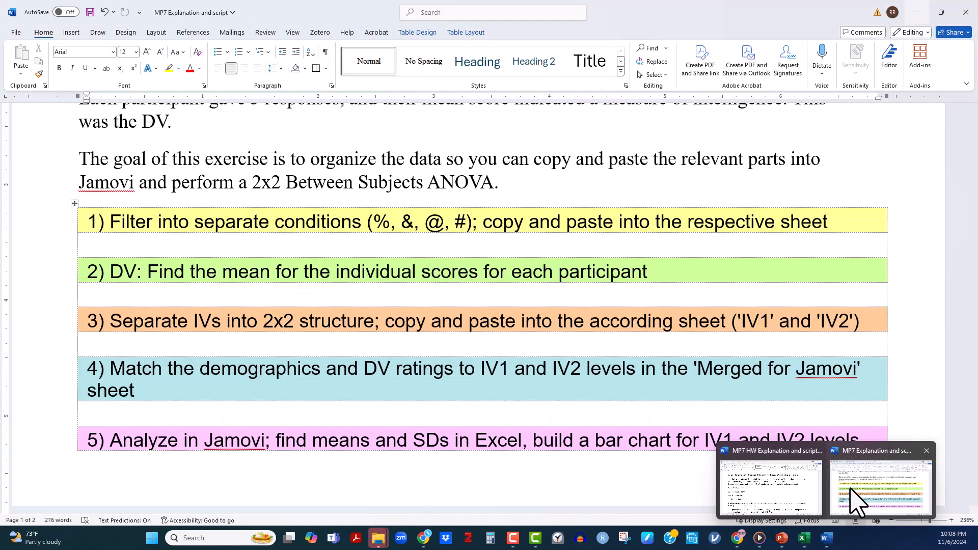
pyautogui.click(856, 501)
pyautogui.scroll(6, 662, 310)
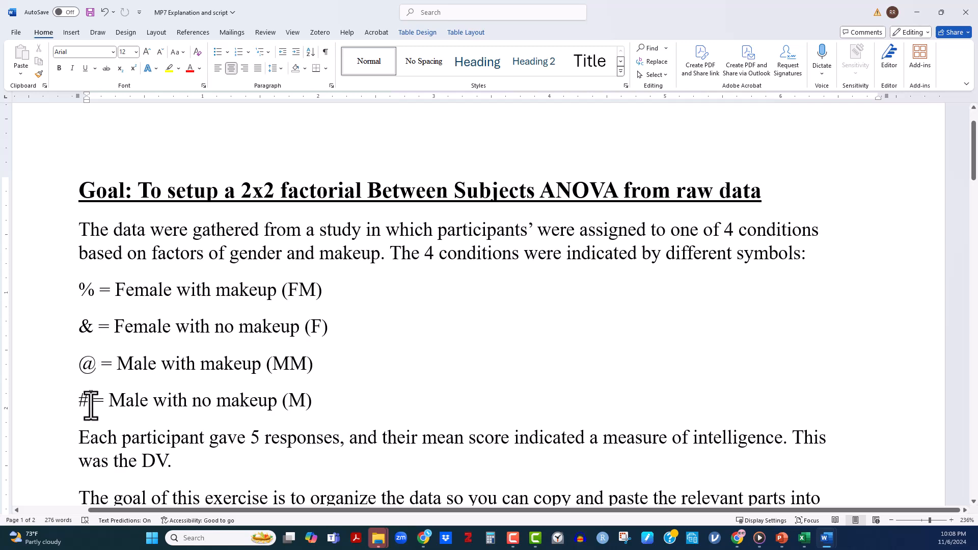
pyautogui.scroll(-6, 438, 308)
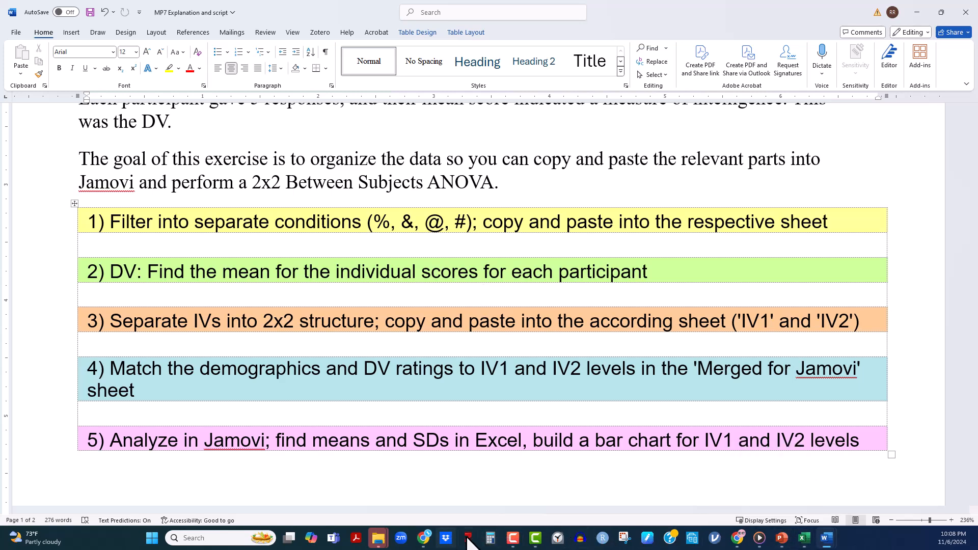
pyautogui.moveTo(421, 540)
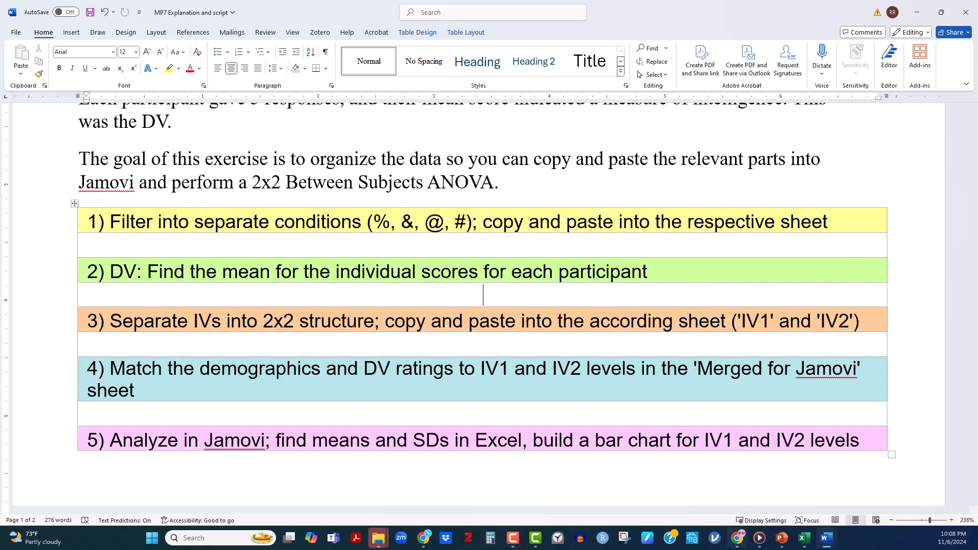
# Switch to Excel and close the "MP7- Excel Dataset Organization In-Groups" workbook without saving its changes.
pyautogui.moveTo(810, 545)
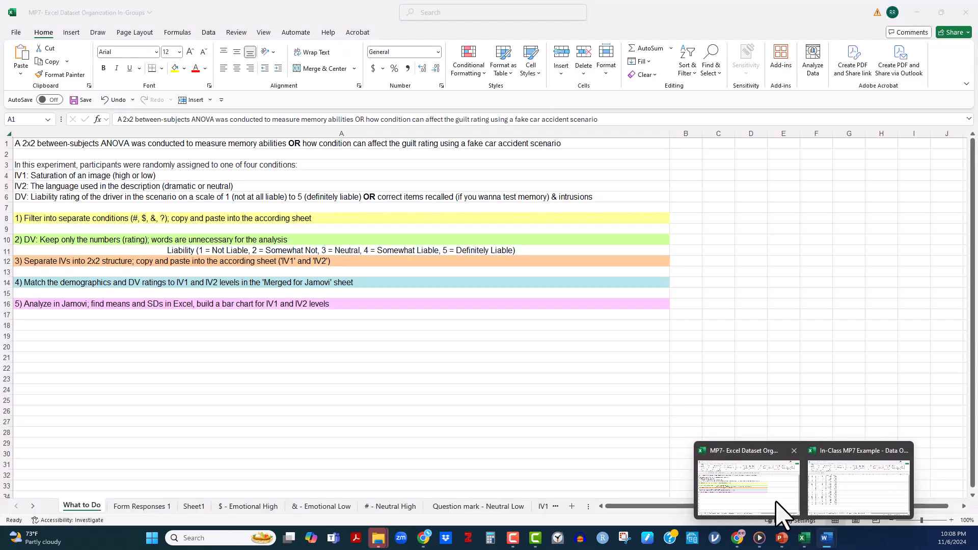
pyautogui.click(779, 512)
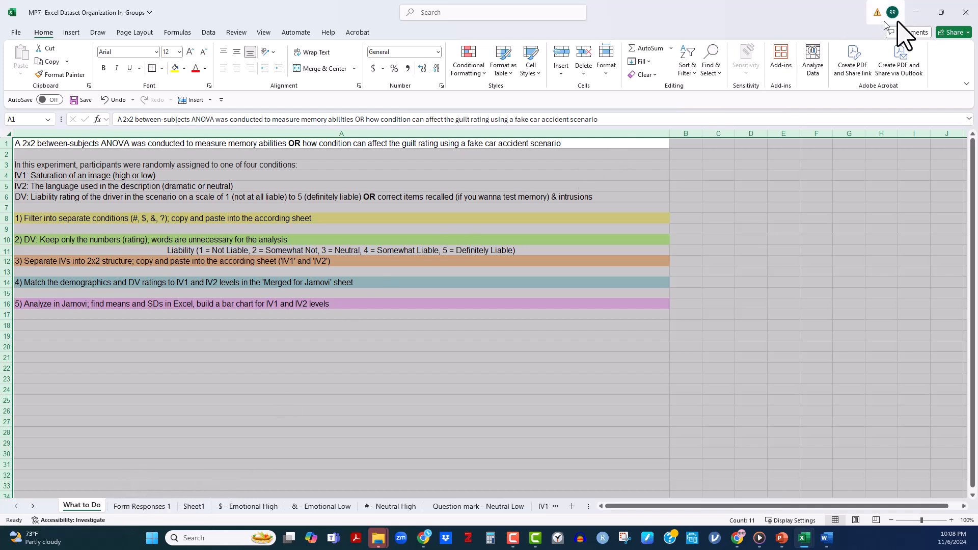
pyautogui.click(966, 14)
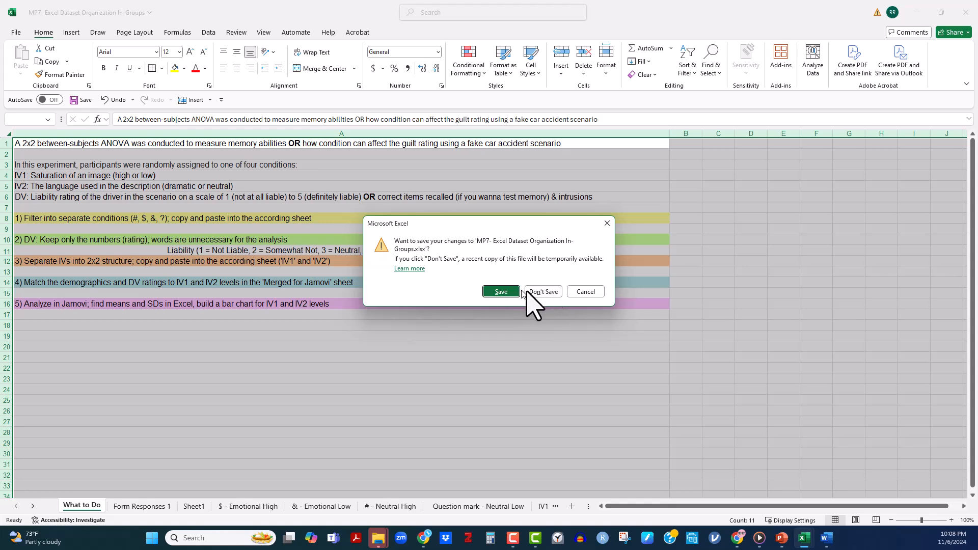
pyautogui.click(558, 294)
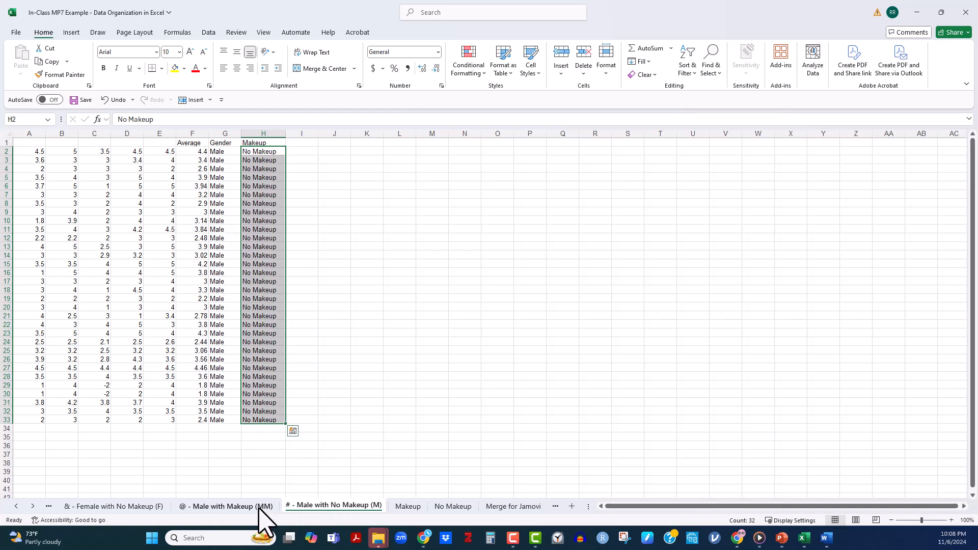
# On the "Form Responses 1" sheet, filter the first-symbol column C to show only the "%" responses.
pyautogui.click(16, 506)
pyautogui.click(16, 506)
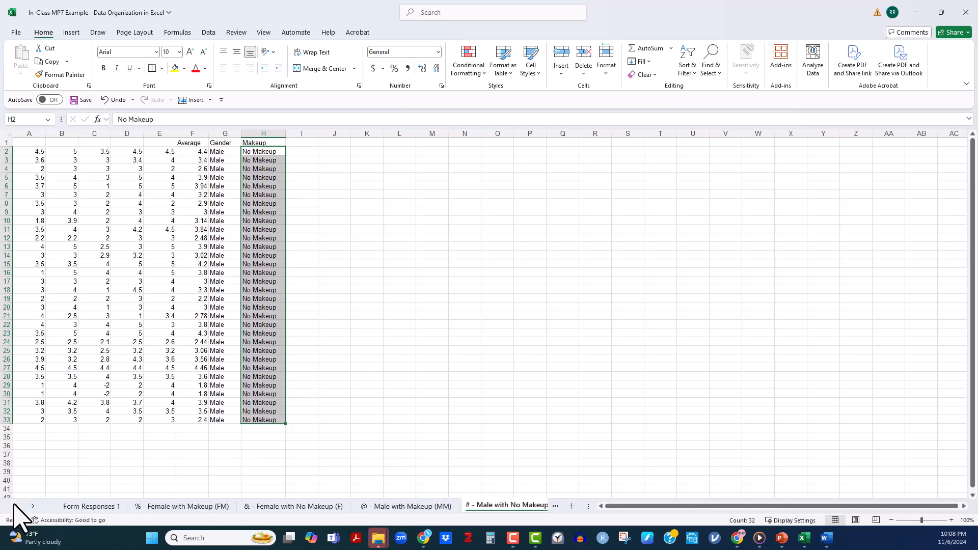
pyautogui.click(89, 506)
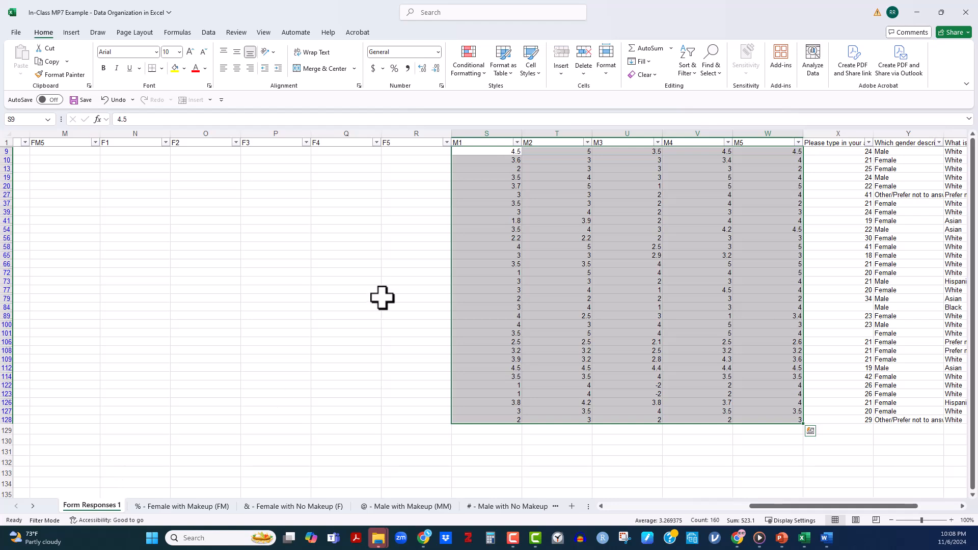
pyautogui.click(719, 506)
pyautogui.moveTo(718, 506); pyautogui.dragTo(639, 509)
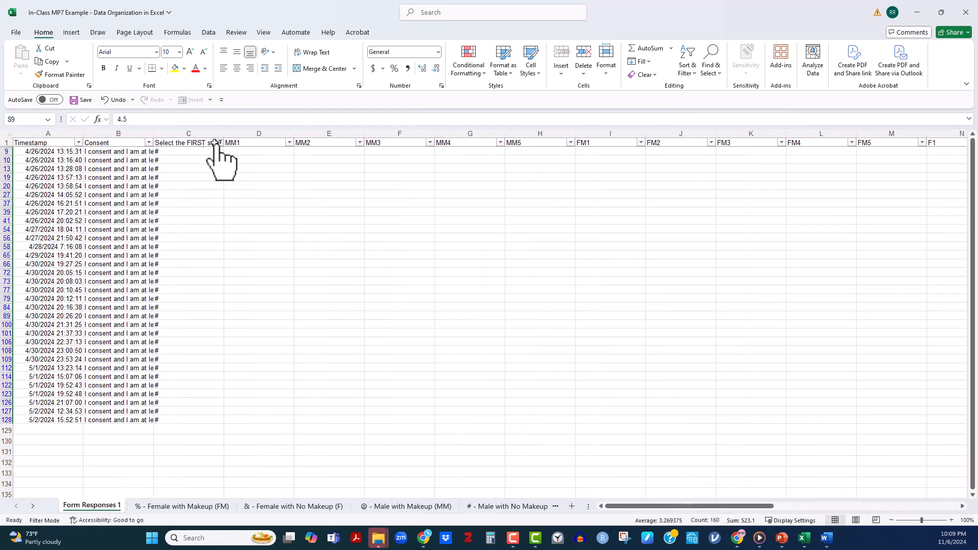
pyautogui.click(220, 143)
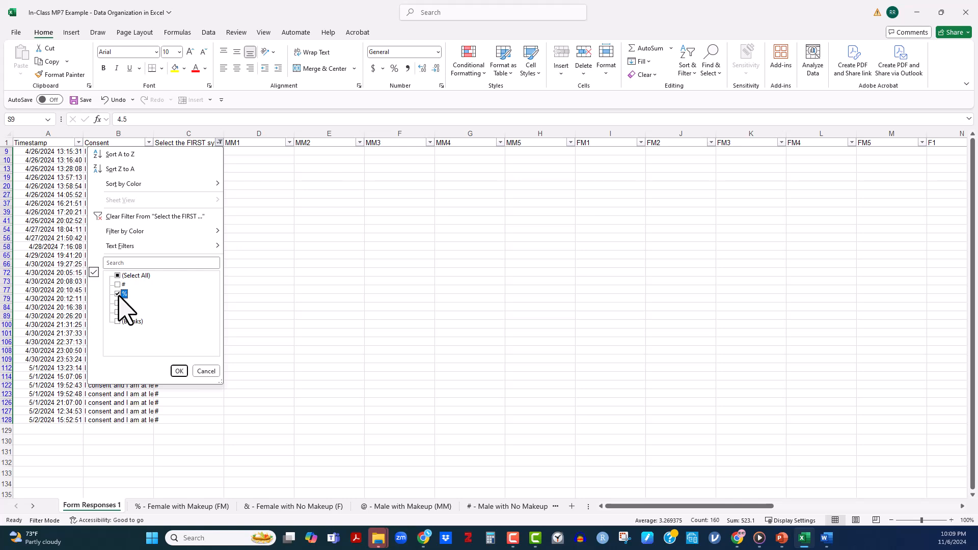
pyautogui.click(179, 371)
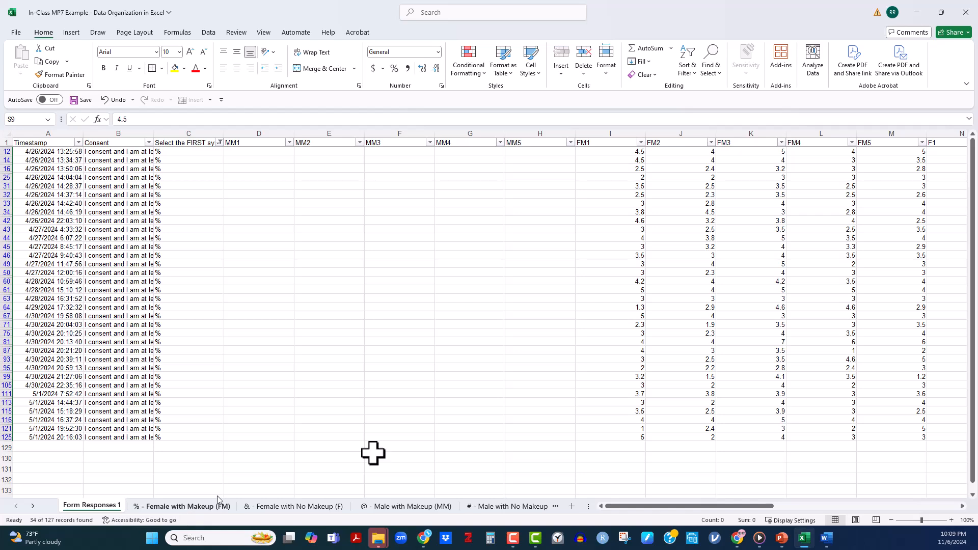
# Copy the filtered FM1 to FM5 scores and paste them at A2 on the "% - Female with Makeup (FM)" sheet.
pyautogui.moveTo(626, 152); pyautogui.dragTo(261, 440)
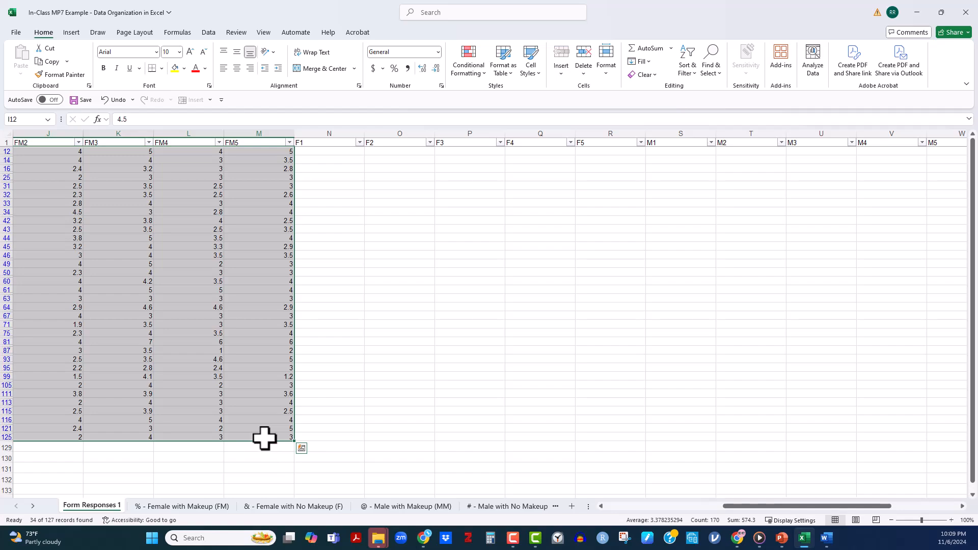
pyautogui.hotkey('ctrl', 'c')
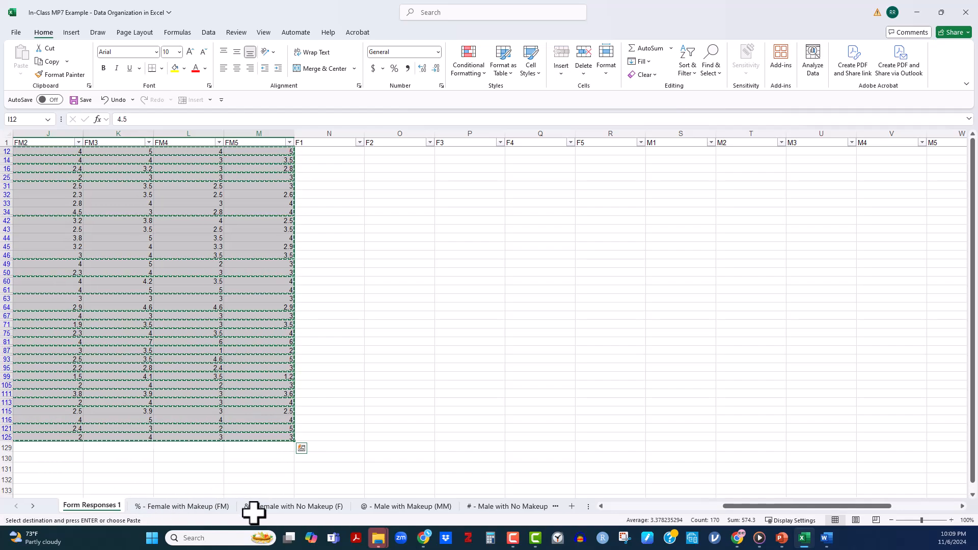
pyautogui.moveTo(742, 506); pyautogui.dragTo(525, 535)
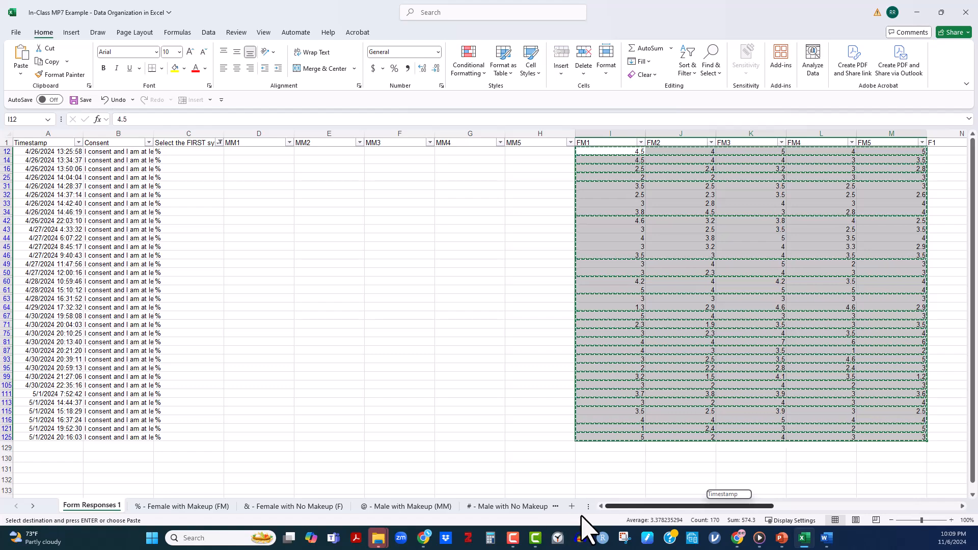
pyautogui.click(181, 506)
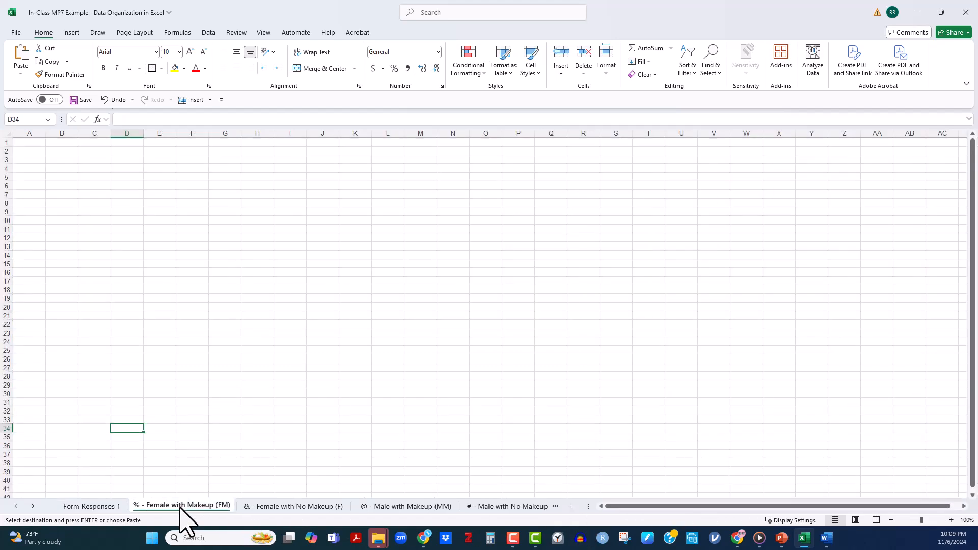
pyautogui.click(28, 152)
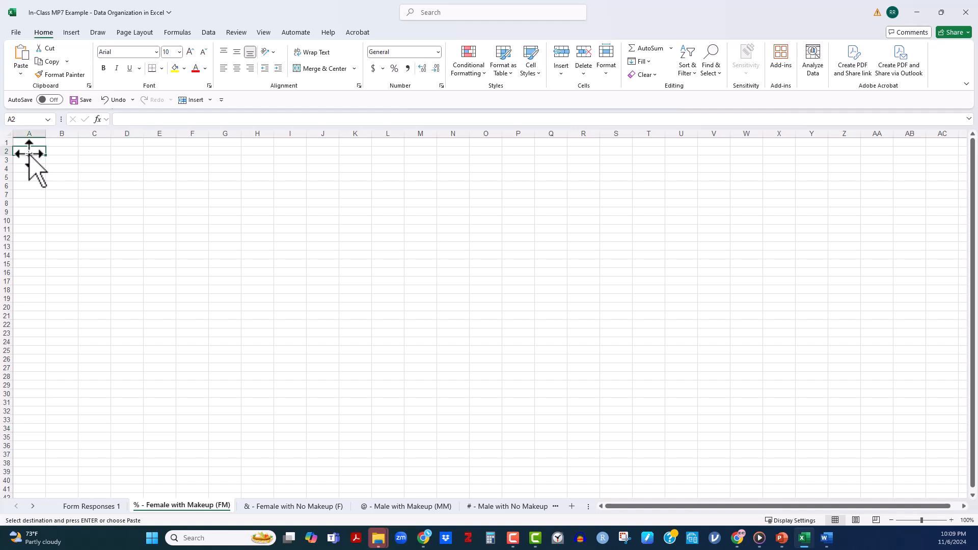
pyautogui.hotkey('ctrl', 'v')
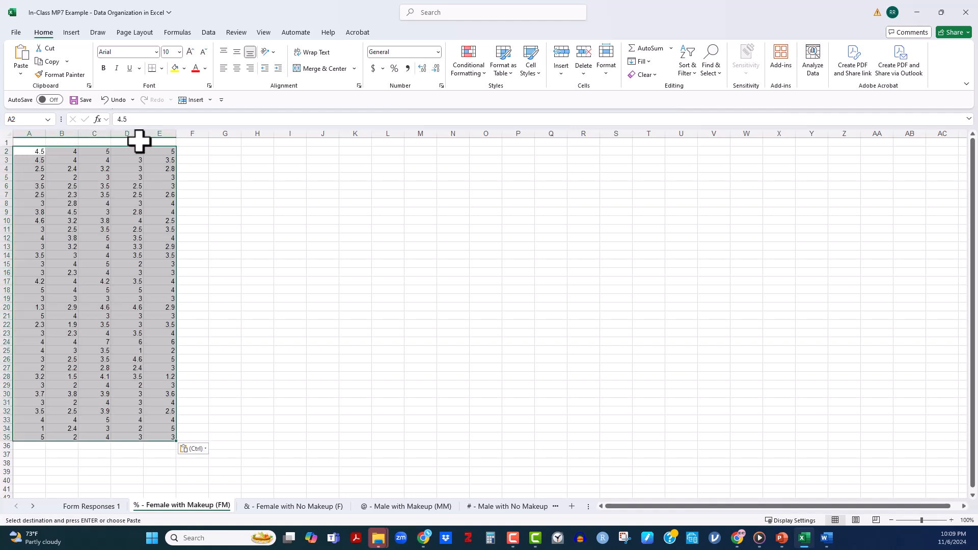
# Enter =AVERAGE(A2:E2) in F2 and fill the formula down to F35.
pyautogui.click(194, 151)
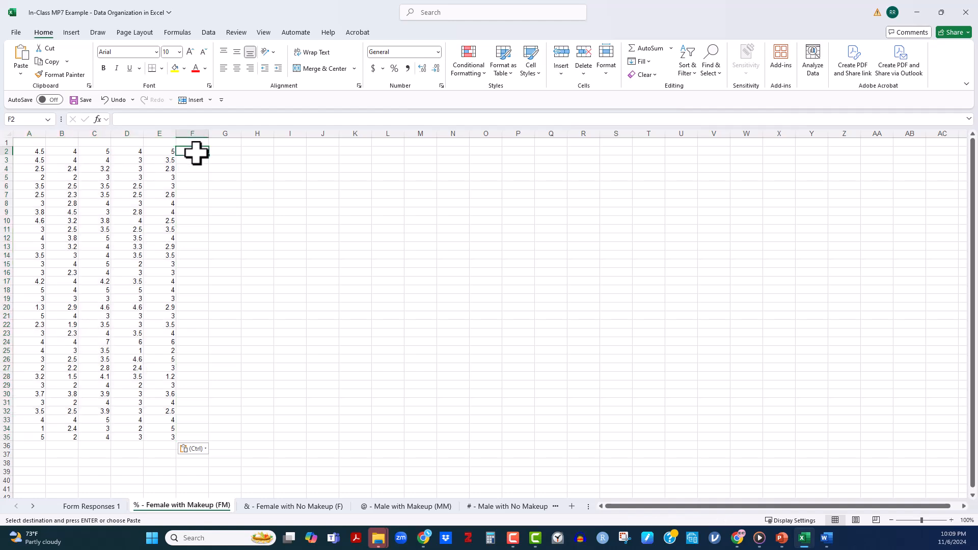
pyautogui.write('=Aver')
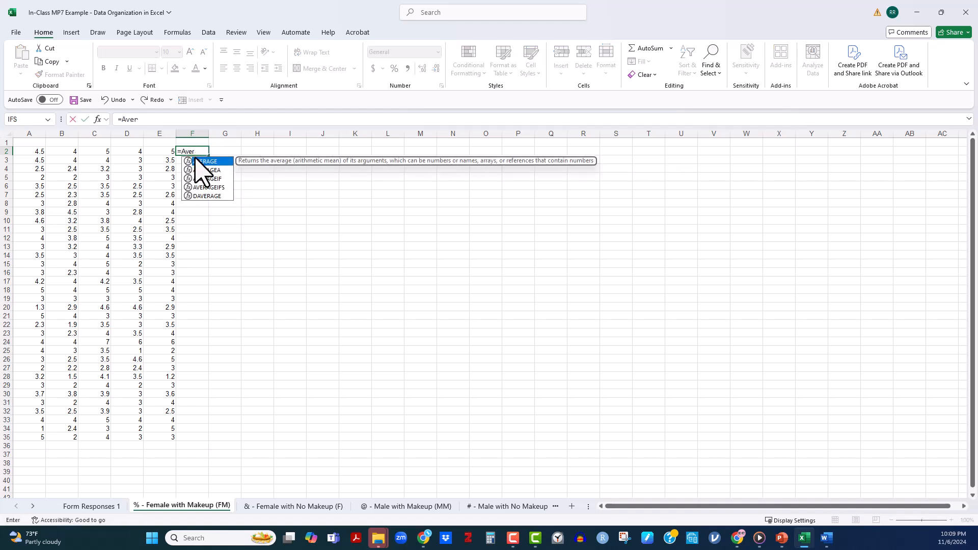
pyautogui.doubleClick(201, 162)
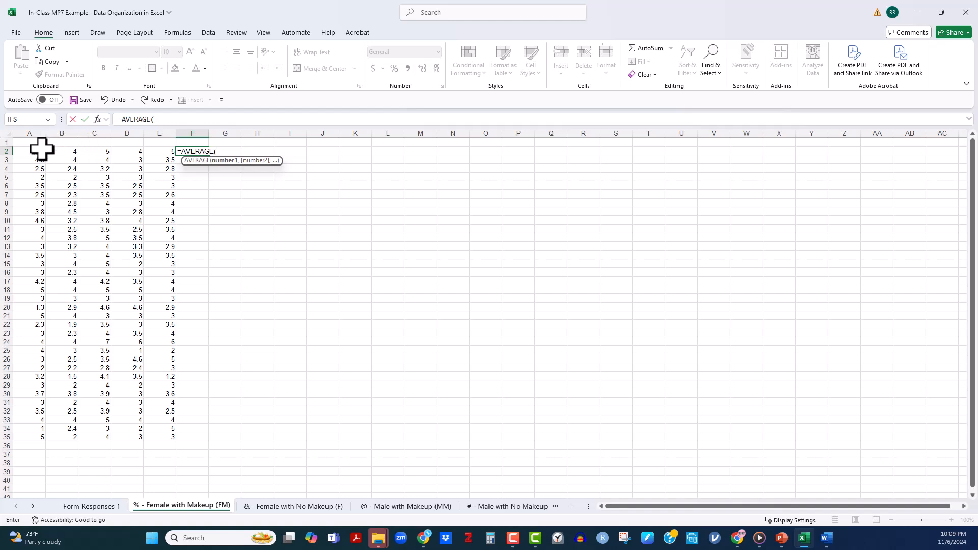
pyautogui.moveTo(35, 149); pyautogui.dragTo(152, 147)
pyautogui.click(152, 146)
pyautogui.moveTo(38, 149); pyautogui.dragTo(158, 152)
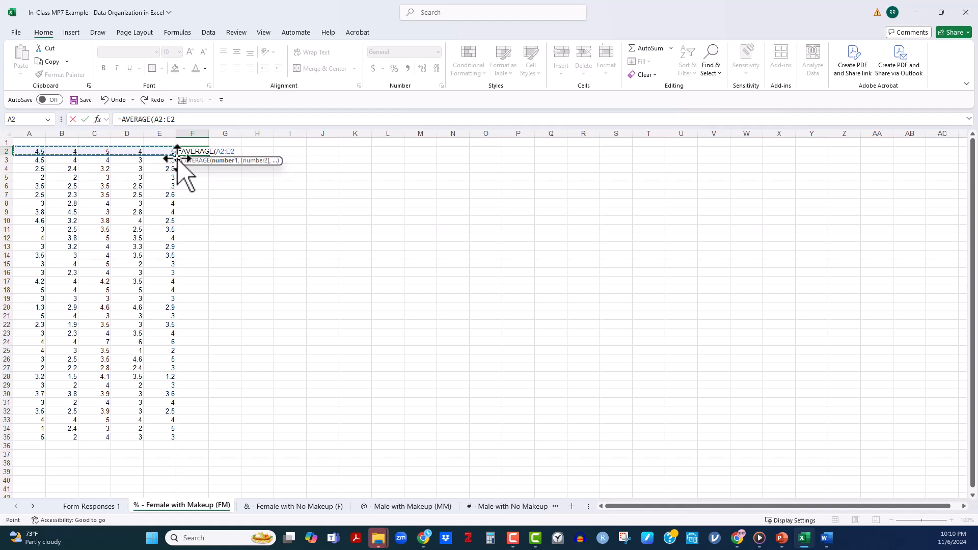
pyautogui.press('Return')
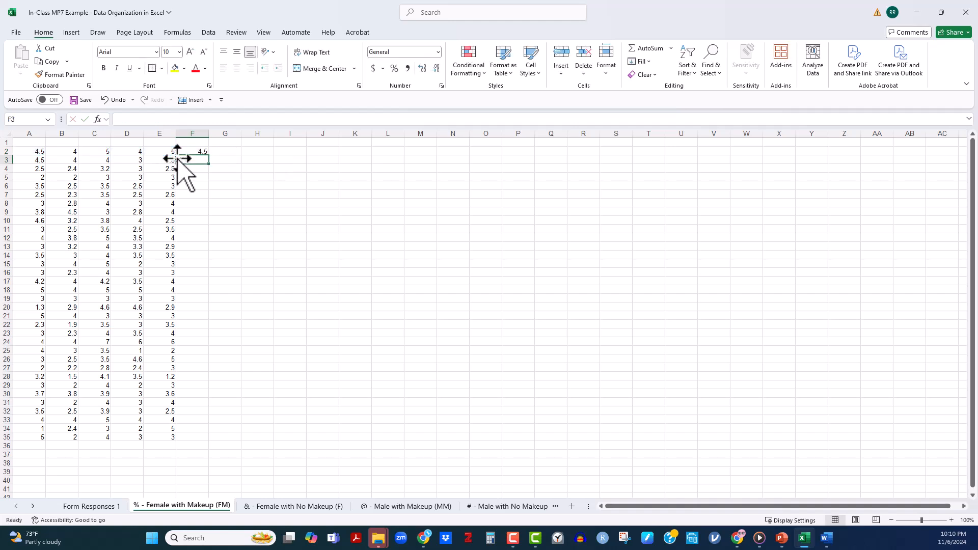
pyautogui.click(203, 149)
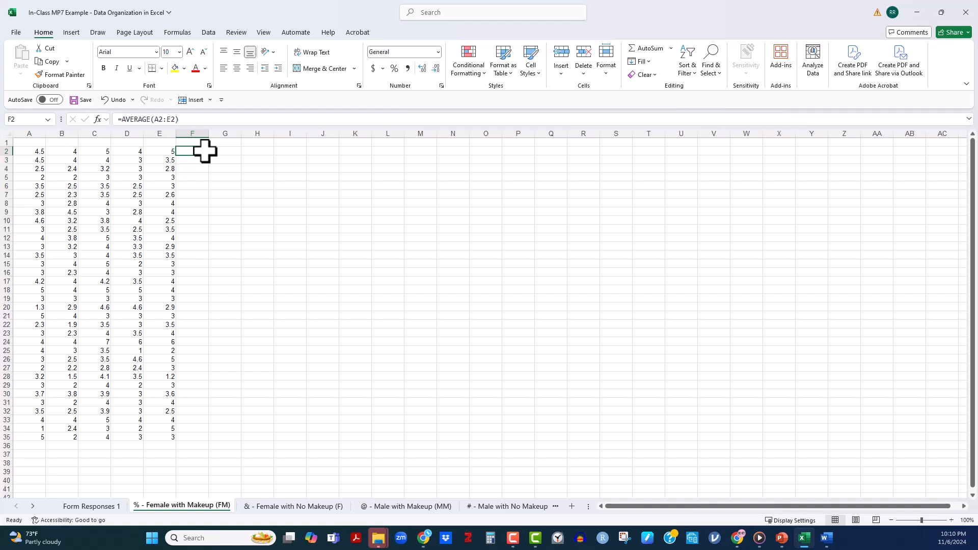
pyautogui.moveTo(210, 159); pyautogui.dragTo(210, 441)
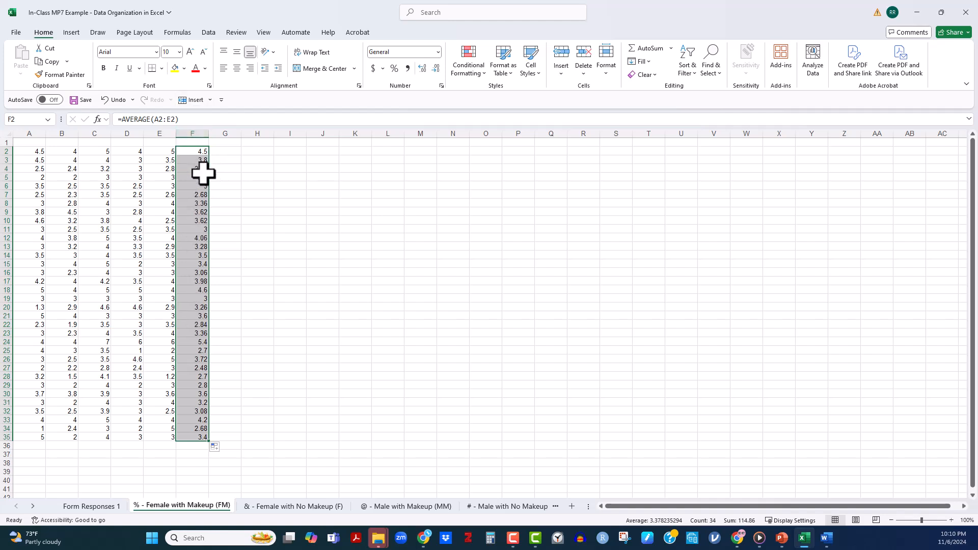
# Add the headers "Average" in F1, "Gender" in G1 and "Makeup" in H1.
pyautogui.click(189, 143)
pyautogui.write('Average')
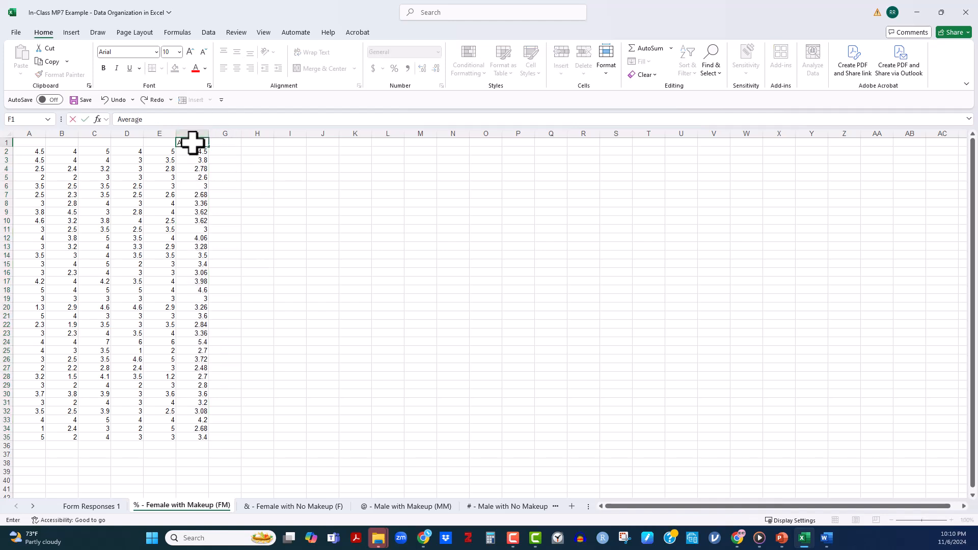
pyautogui.press('Tab')
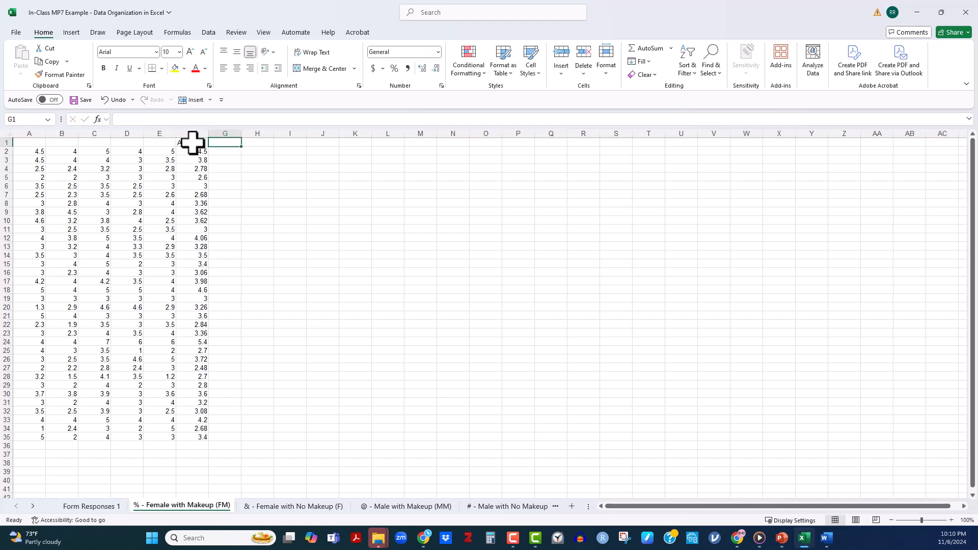
pyautogui.write('Gender')
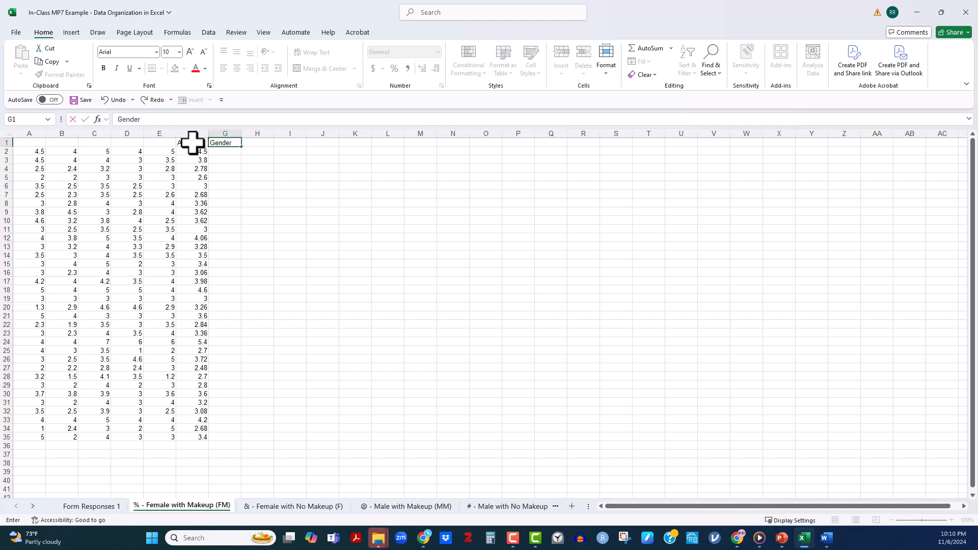
pyautogui.press('Tab')
pyautogui.write('Mak')
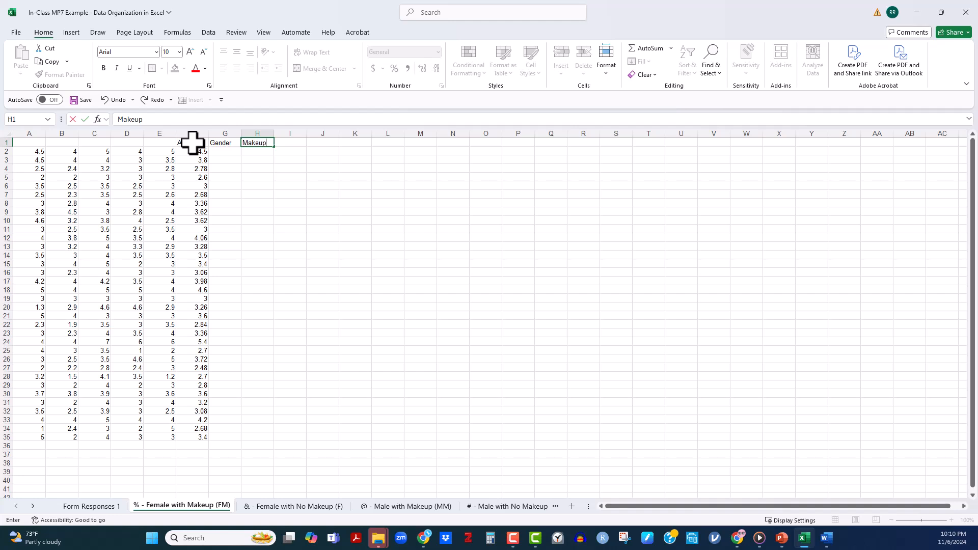
pyautogui.write('eup')
pyautogui.press('Return')
# Enter "Female" in G2 and fill it down the Gender column to G35.
pyautogui.write('Female')
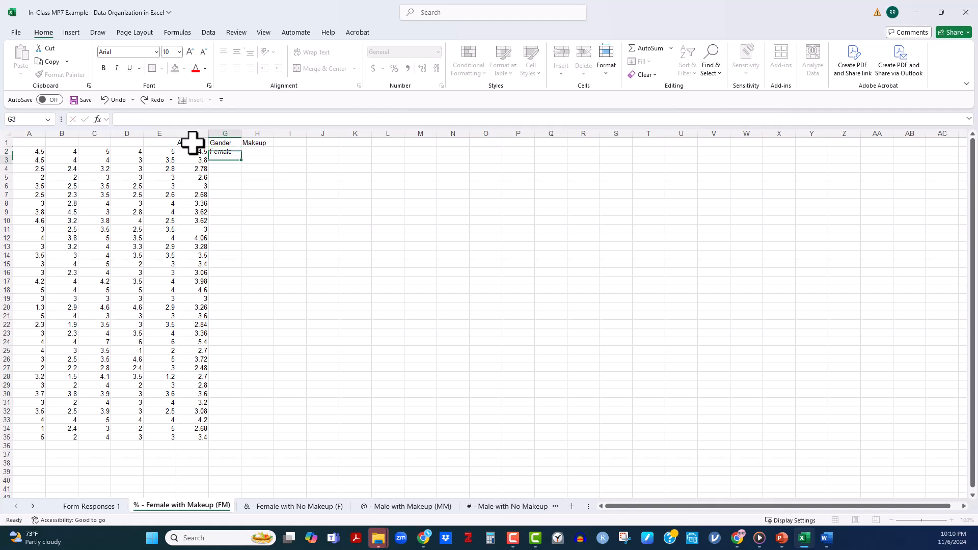
pyautogui.press('Return')
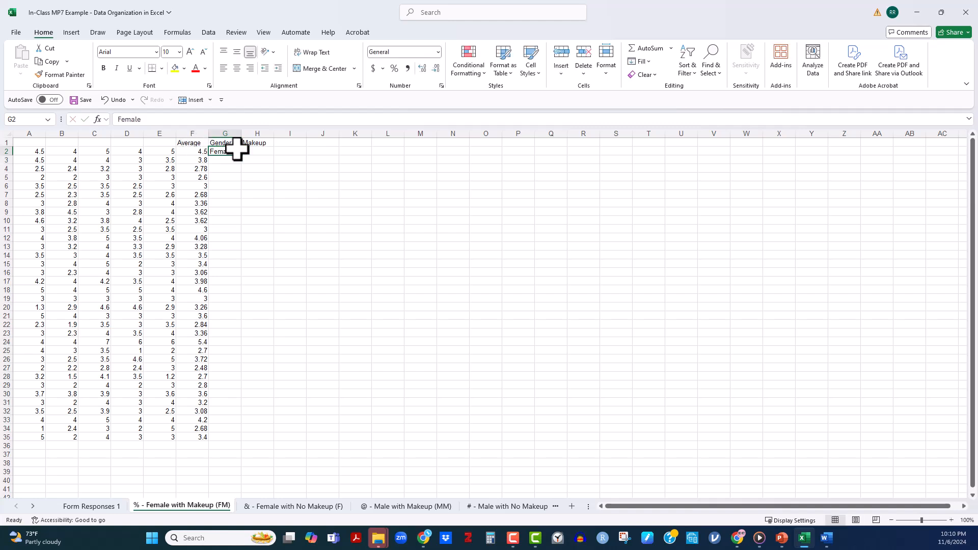
pyautogui.moveTo(244, 157); pyautogui.dragTo(212, 443)
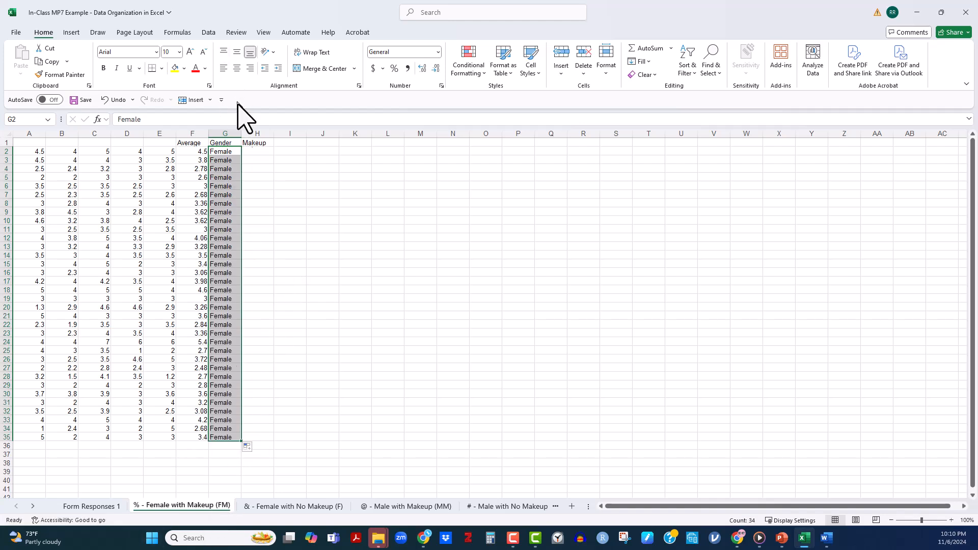
# Enter "Makeup" in H2 and fill it down the Makeup column to H35.
pyautogui.click(250, 153)
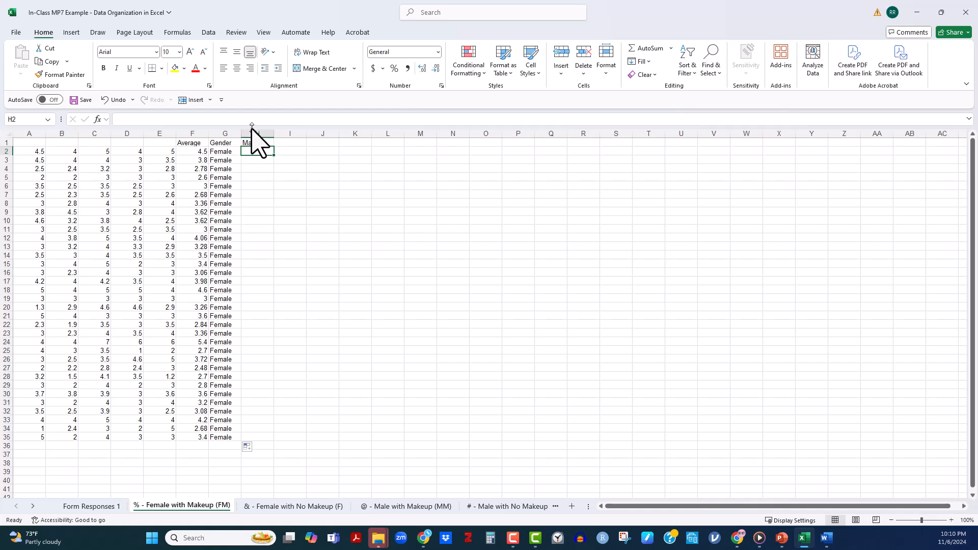
pyautogui.write('Makeup')
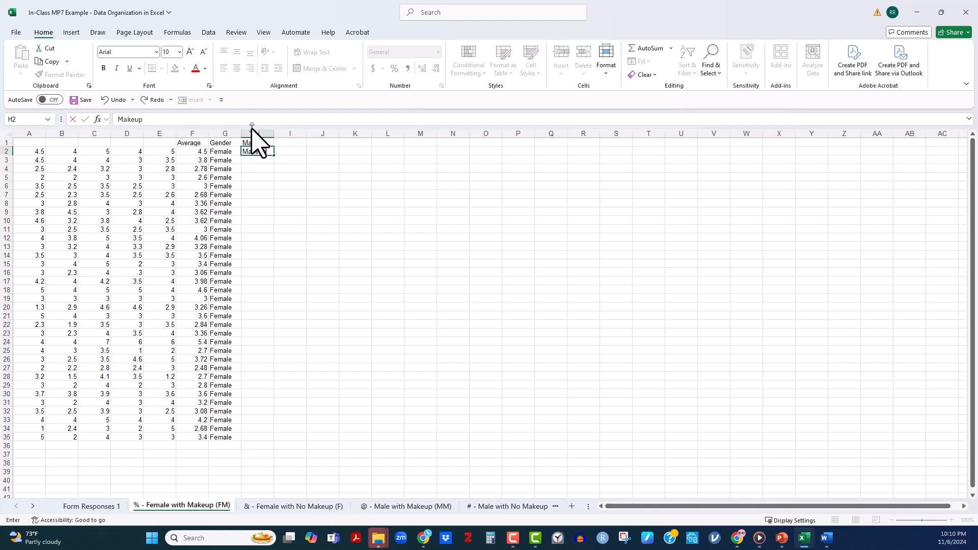
pyautogui.hotkey('ctrl', 'Return')
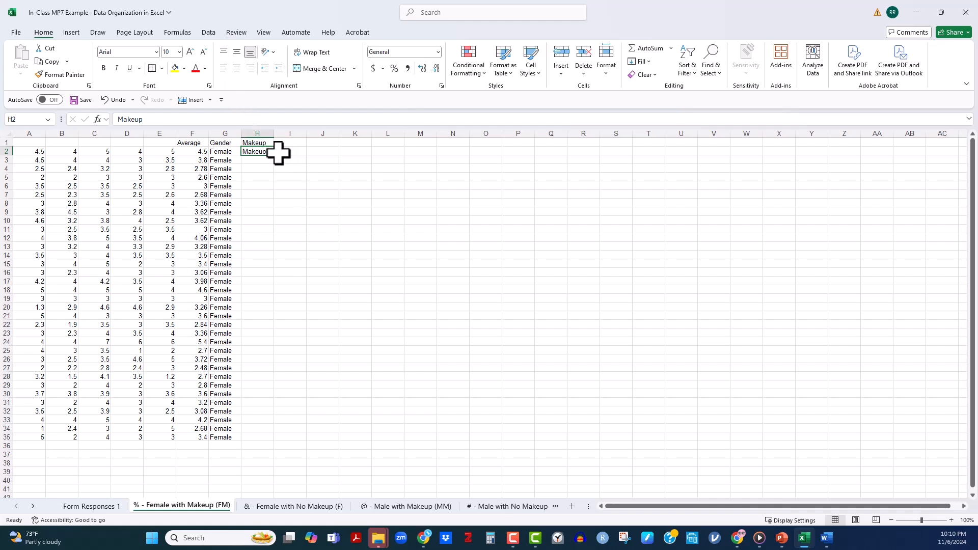
pyautogui.moveTo(277, 159); pyautogui.dragTo(273, 445)
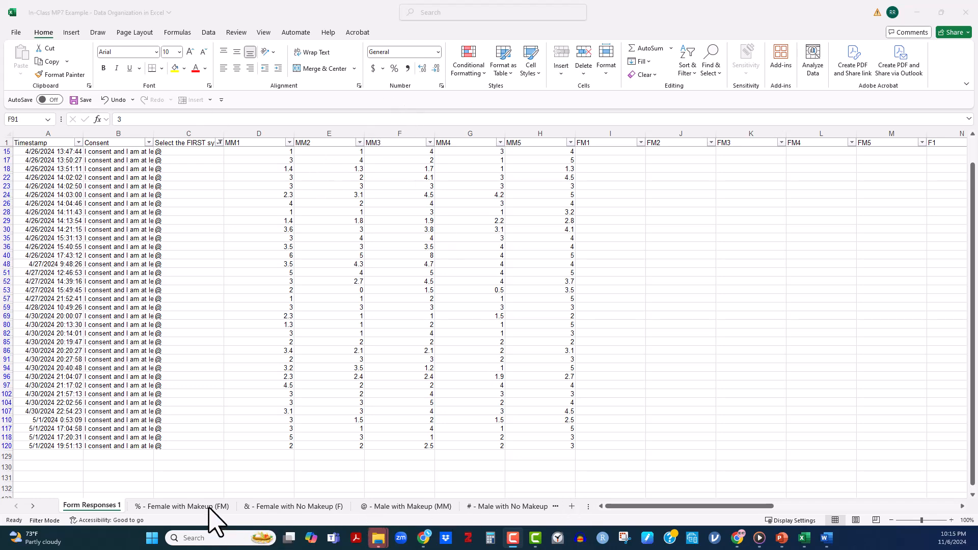
# Review the average, gender and makeup columns across the female and male condition sheets.
pyautogui.click(283, 506)
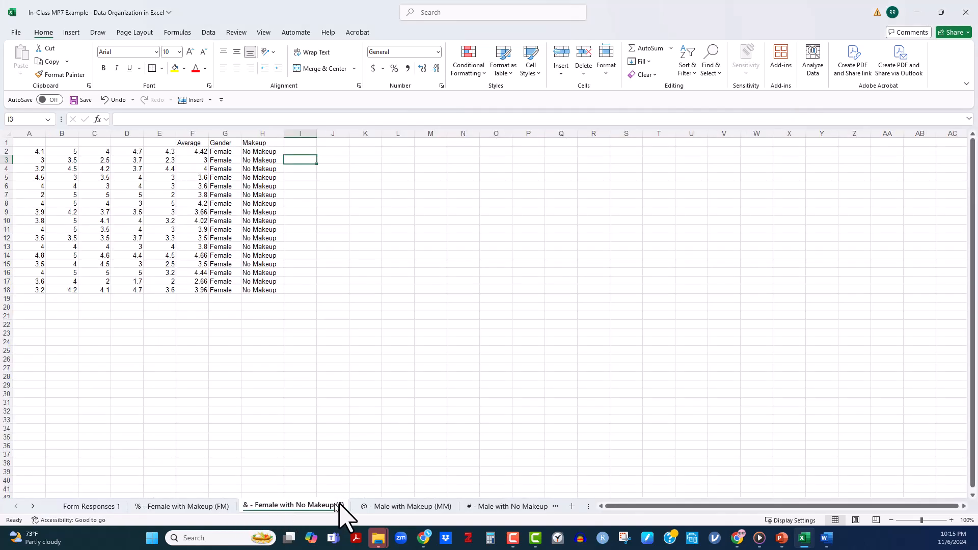
pyautogui.click(217, 507)
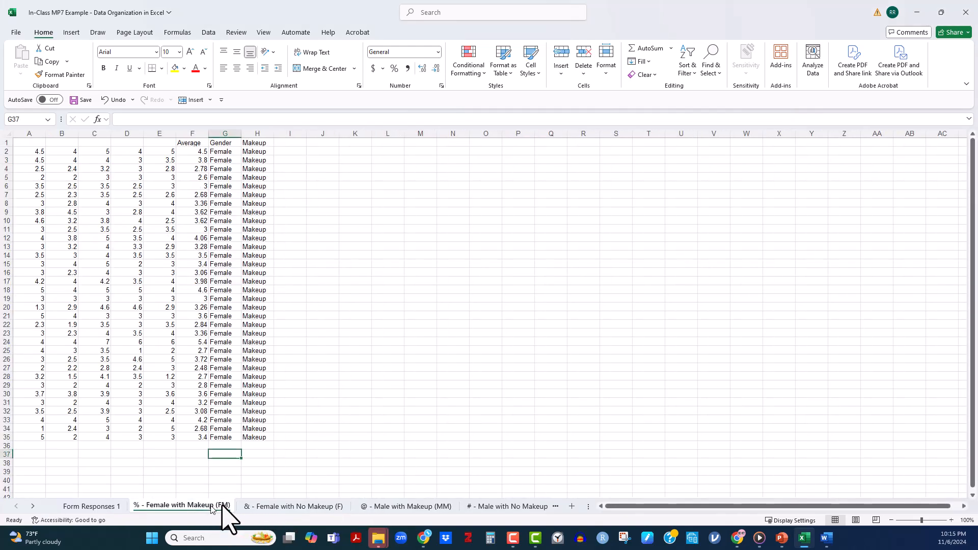
pyautogui.click(393, 507)
pyautogui.click(344, 420)
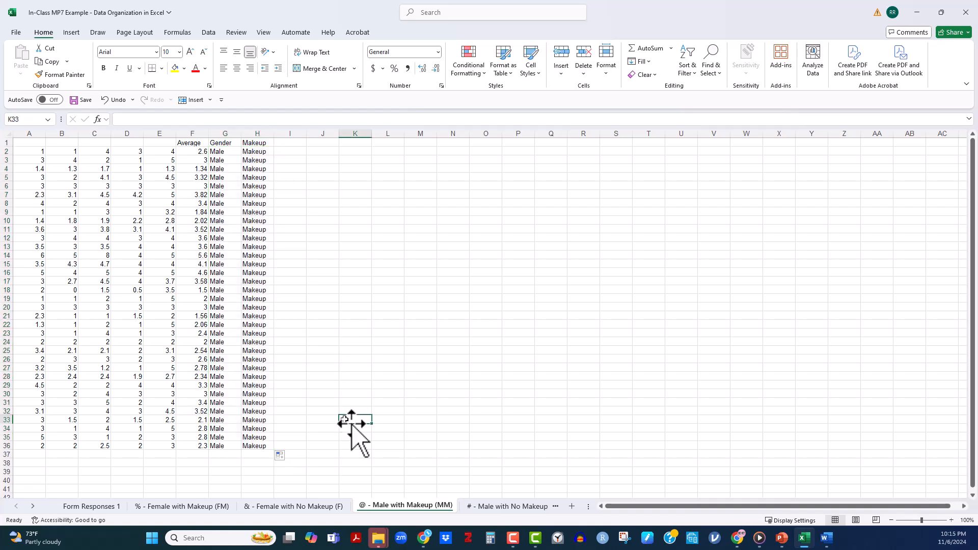
pyautogui.click(487, 506)
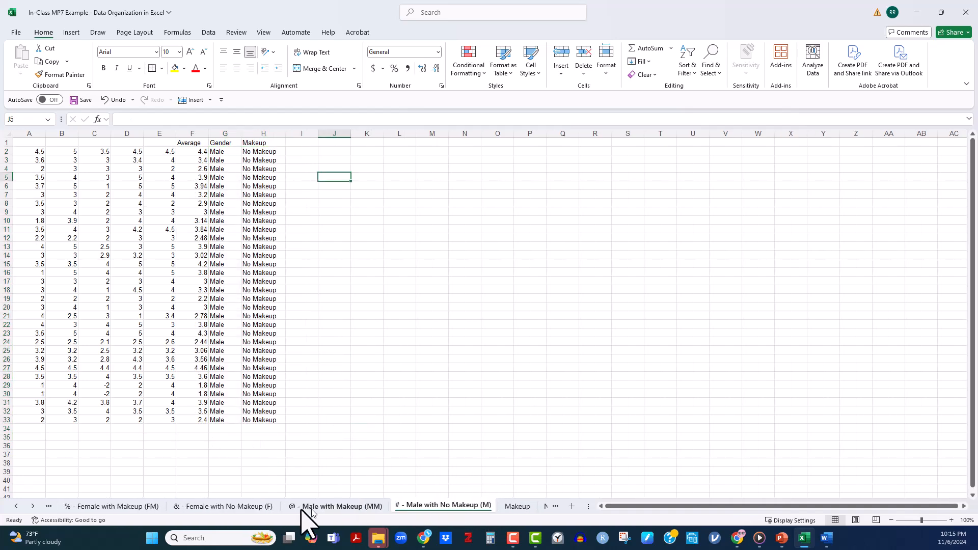
# On the Female with Makeup (FM) sheet, enter =AVERAGE(F2:F35) in F36.
pyautogui.click(136, 508)
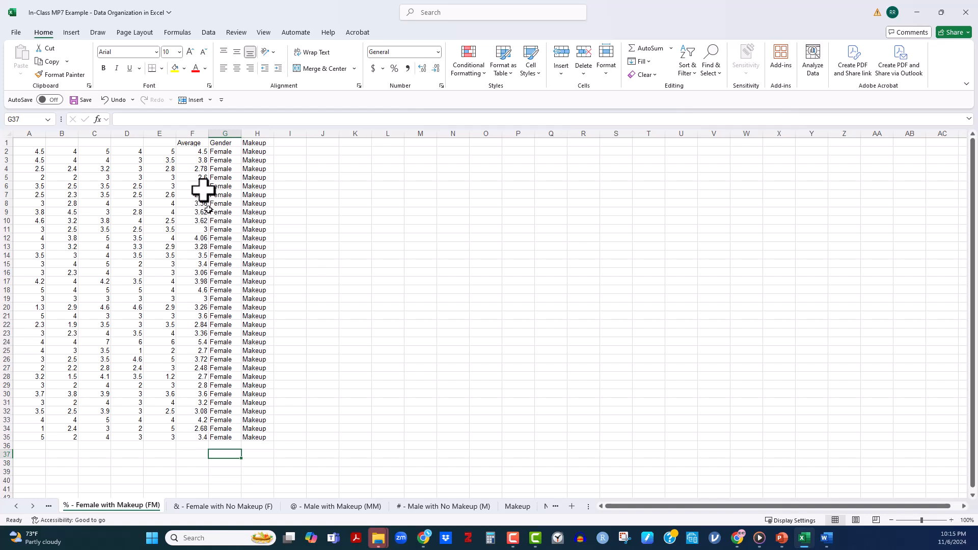
pyautogui.click(198, 447)
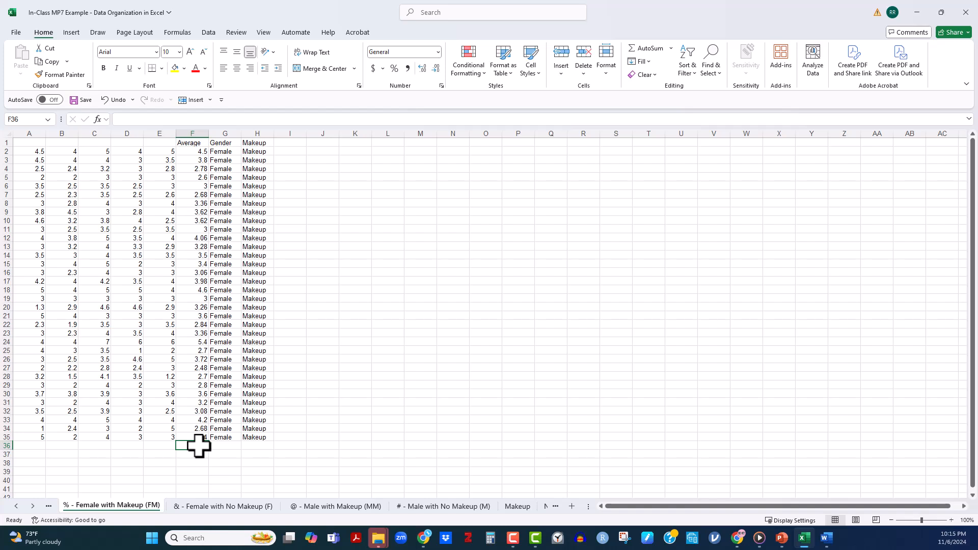
pyautogui.write('=')
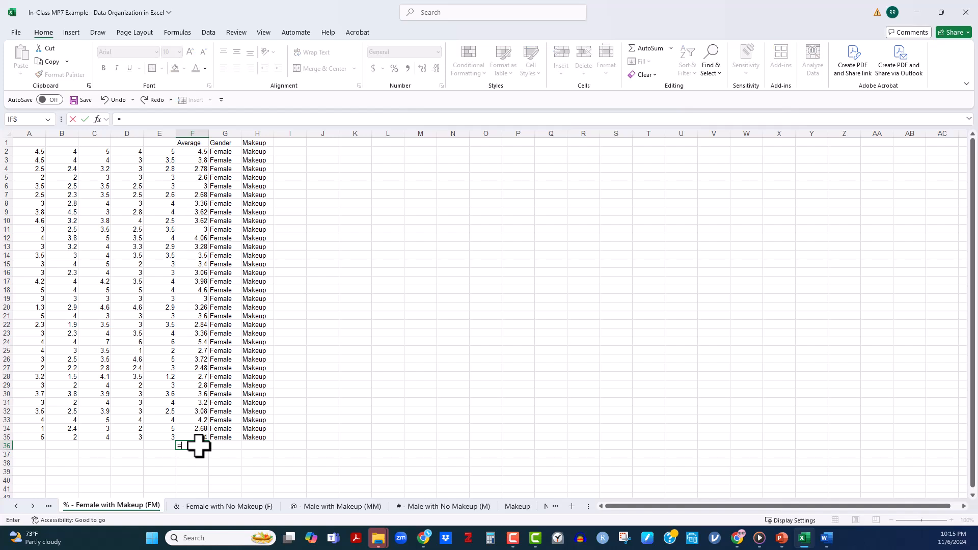
pyautogui.write('Aver')
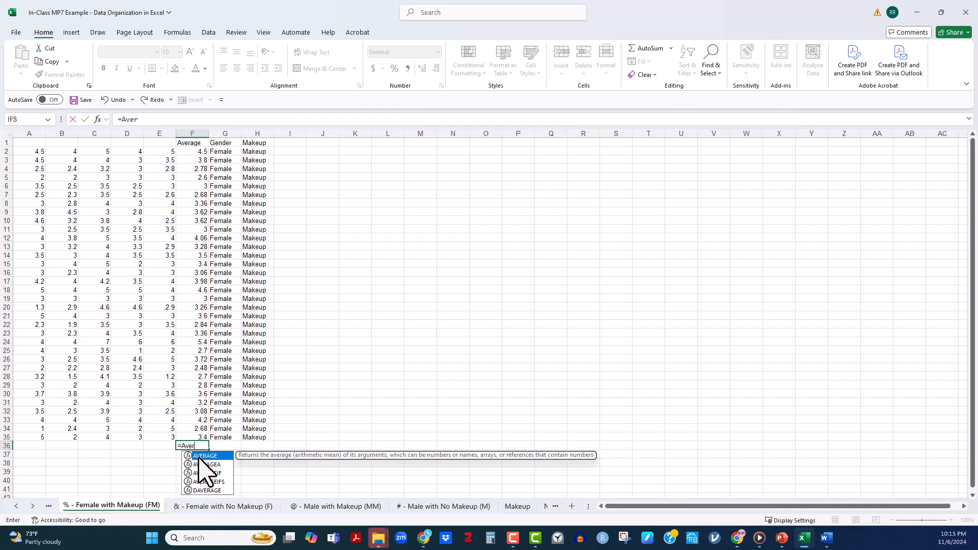
pyautogui.doubleClick(201, 456)
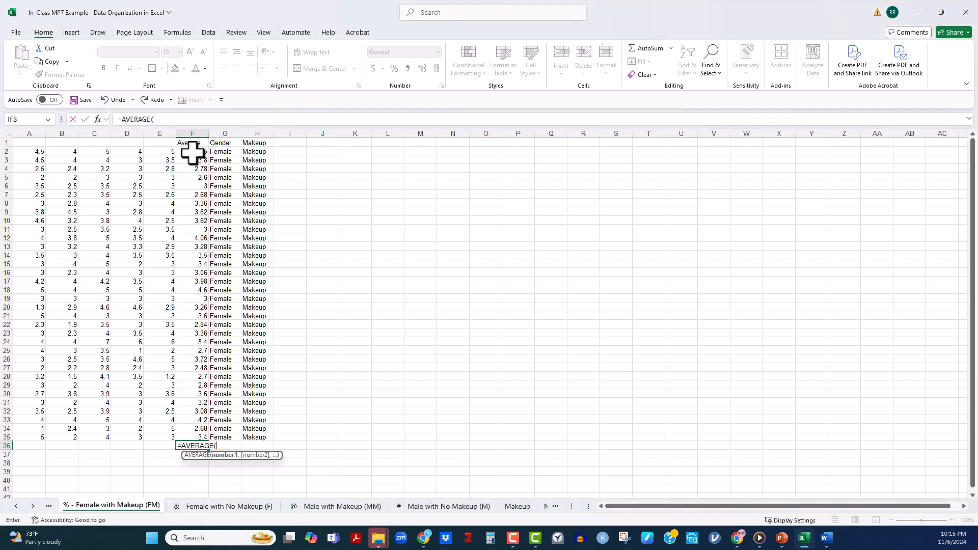
pyautogui.moveTo(195, 151); pyautogui.dragTo(181, 437)
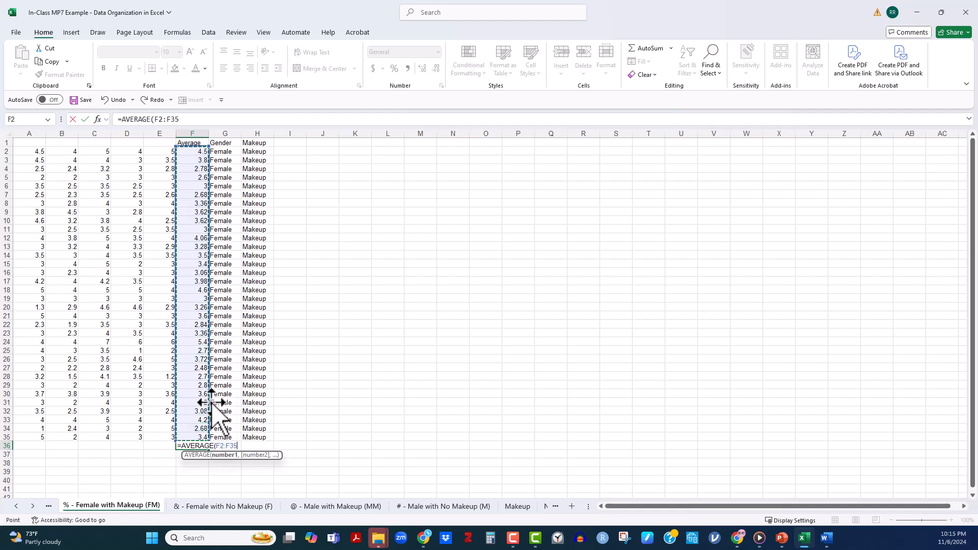
pyautogui.write(')')
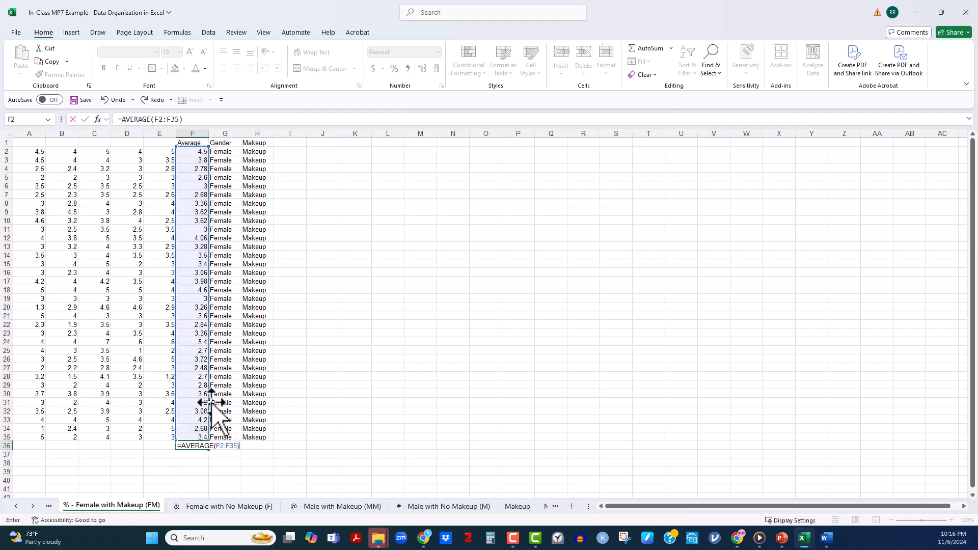
pyautogui.press('Return')
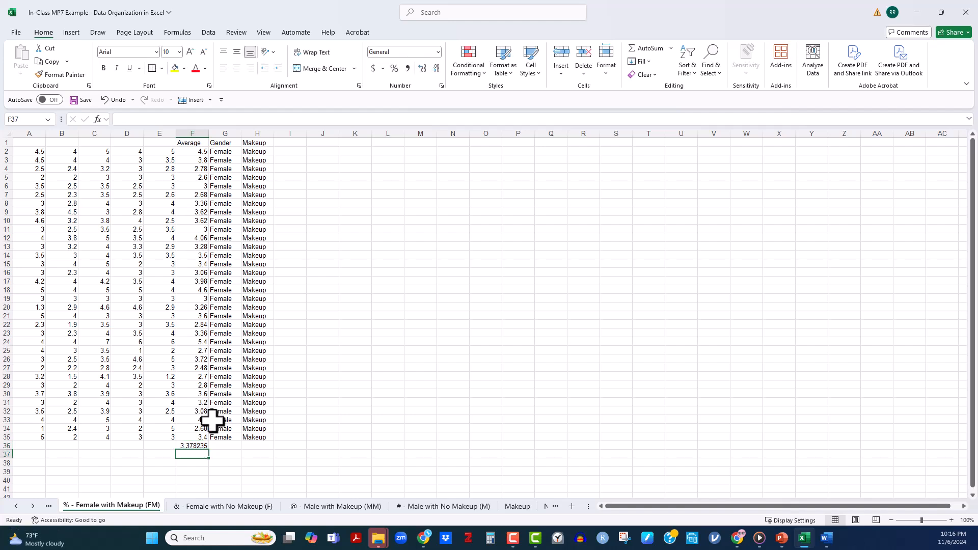
# Label E36 as "Mean" and E37 as "Std. Dev.".
pyautogui.click(149, 444)
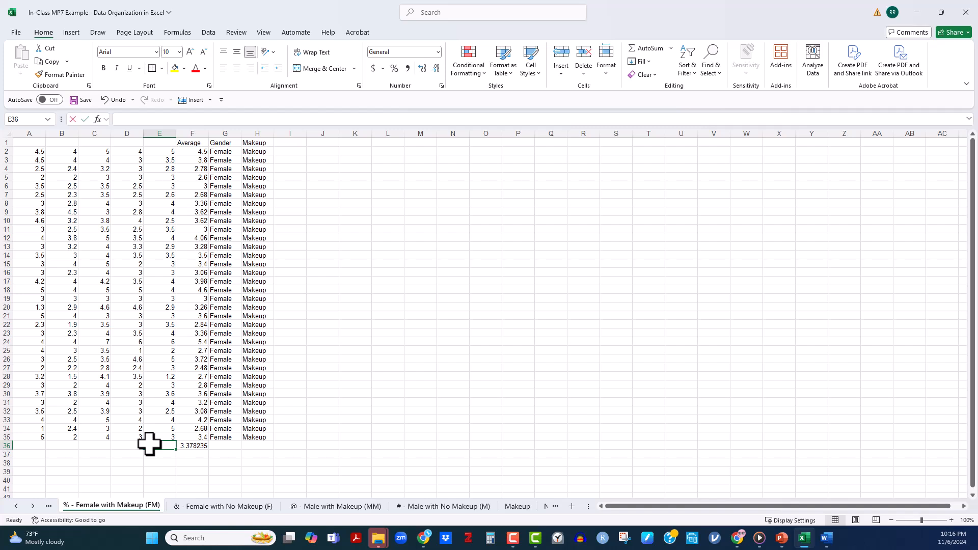
pyautogui.write('Mean')
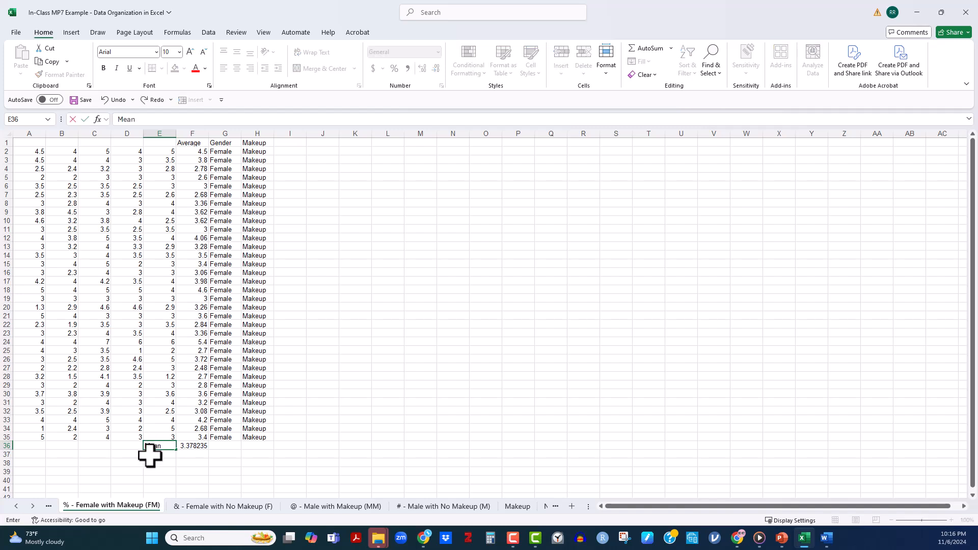
pyautogui.press('Return')
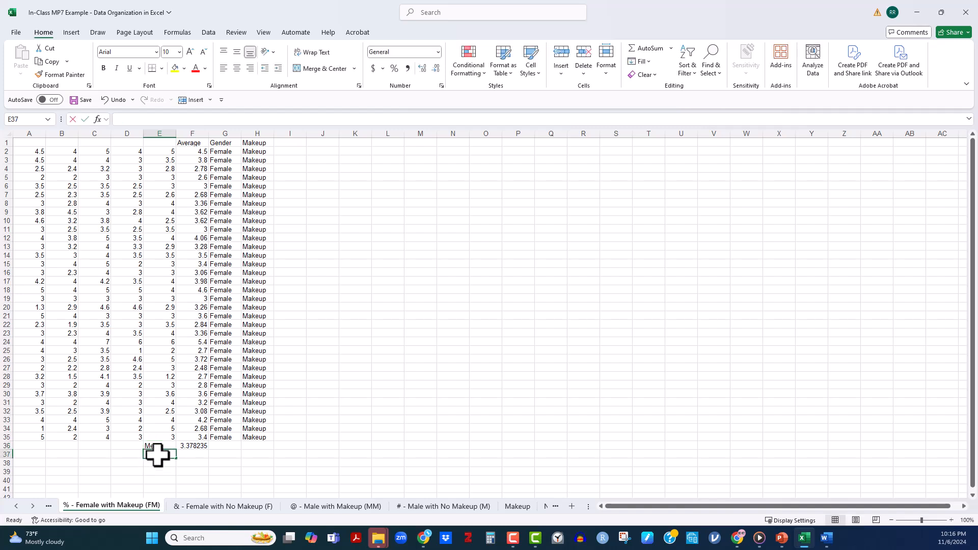
pyautogui.write('Std. Dev')
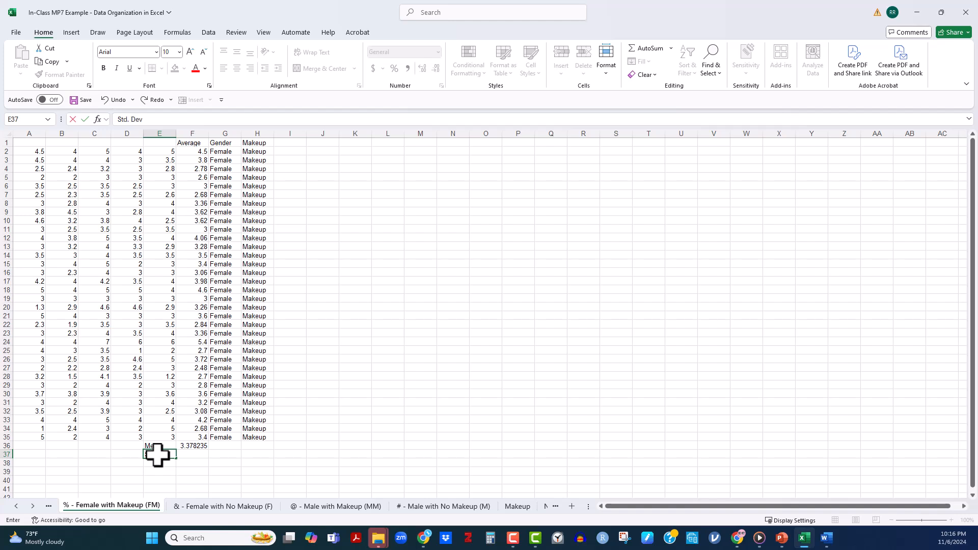
pyautogui.write('.')
pyautogui.press('Tab')
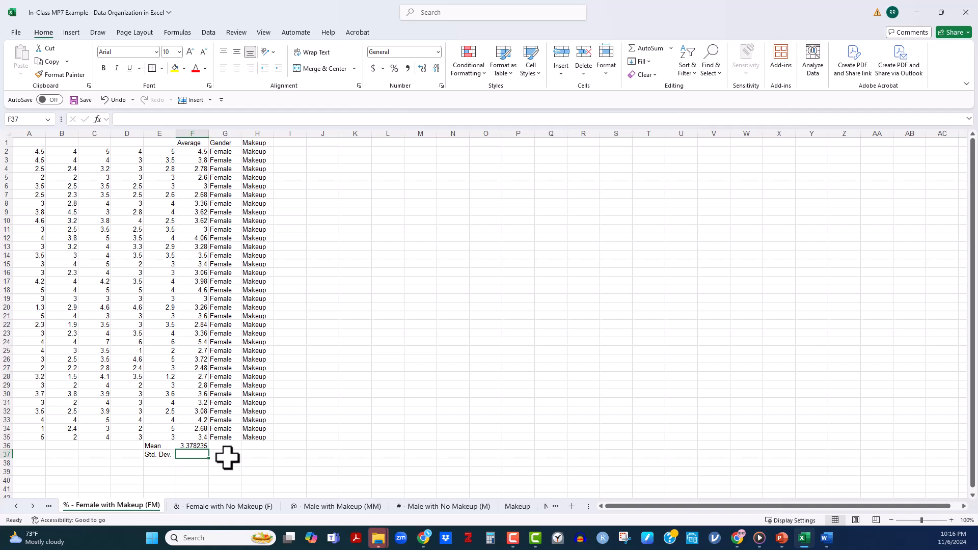
# Enter =STDEV.S(F2:F35) in F37 to calculate the sample standard deviation of the participant averages.
pyautogui.write('=')
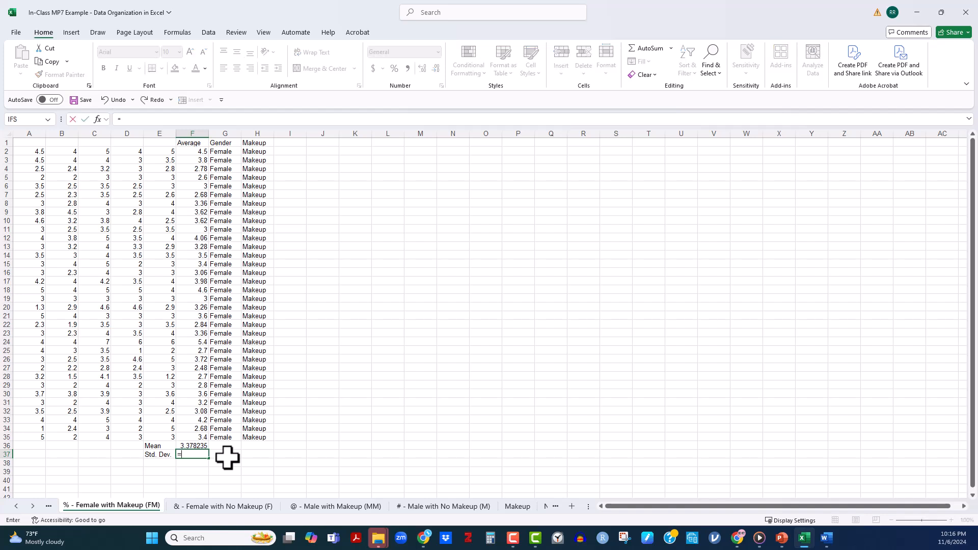
pyautogui.write('std')
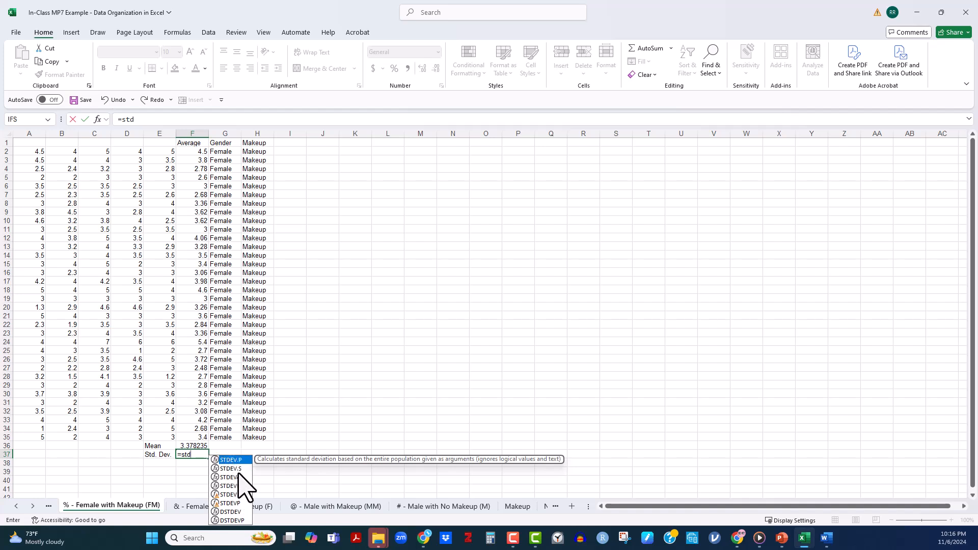
pyautogui.doubleClick(229, 468)
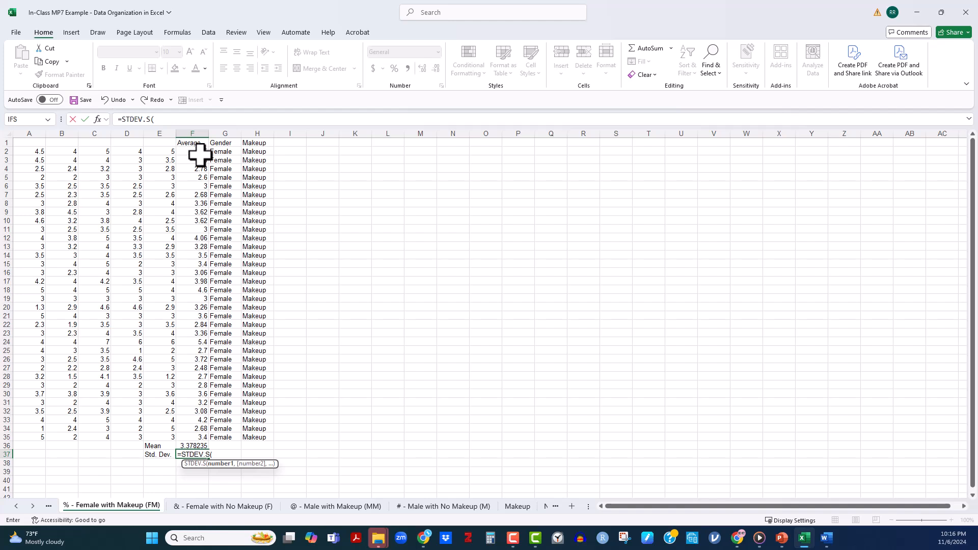
pyautogui.moveTo(199, 151); pyautogui.dragTo(192, 436)
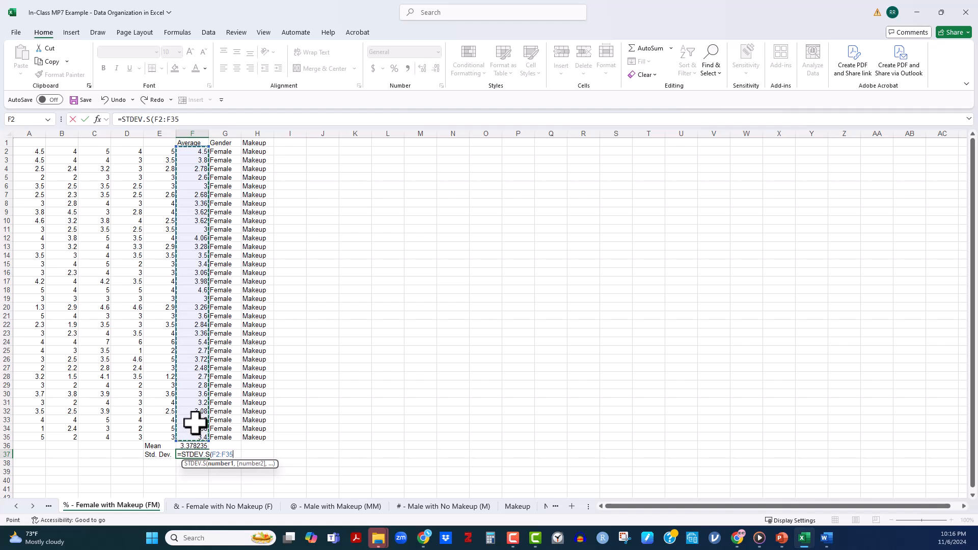
pyautogui.write(')')
pyautogui.press('Return')
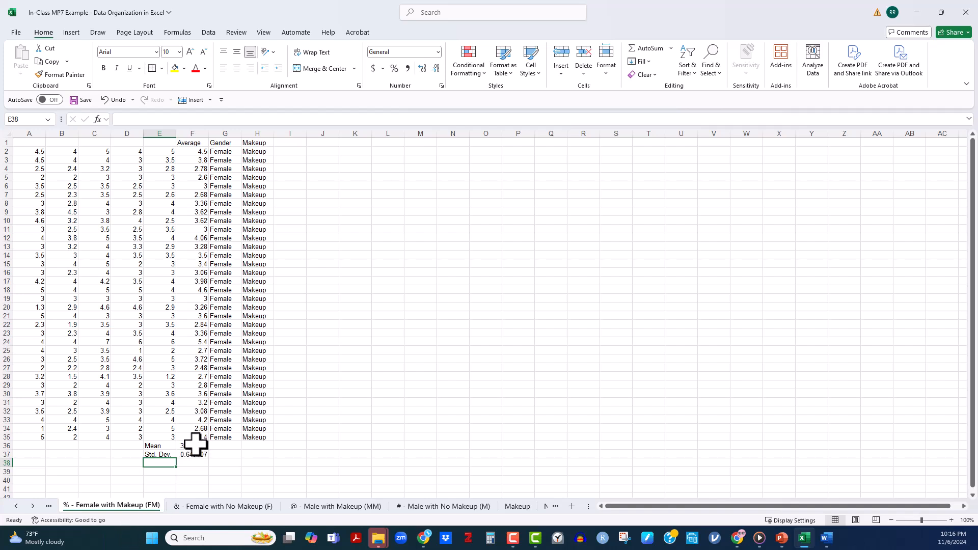
# Reduce the mean and standard deviation in F36:F37 to two decimal places.
pyautogui.moveTo(196, 445); pyautogui.dragTo(192, 455)
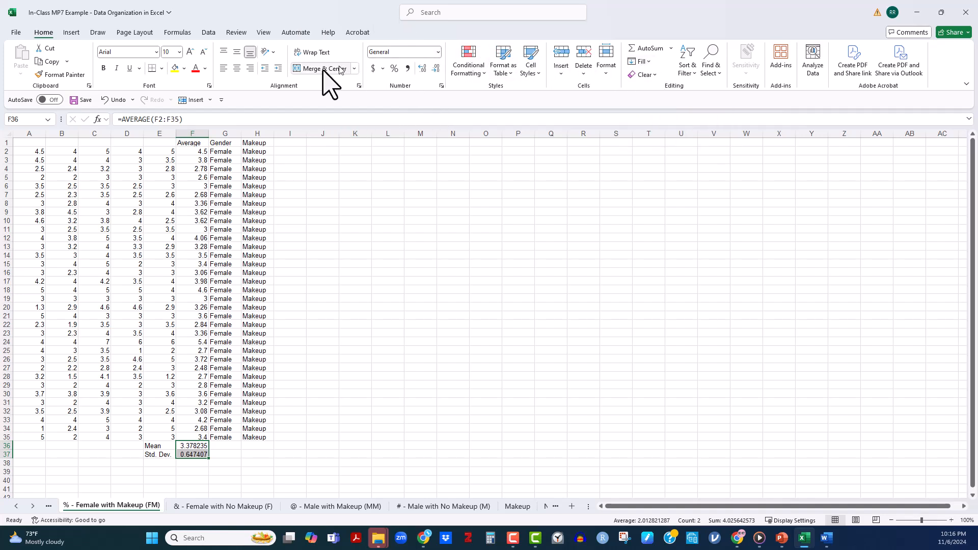
pyautogui.click(436, 69)
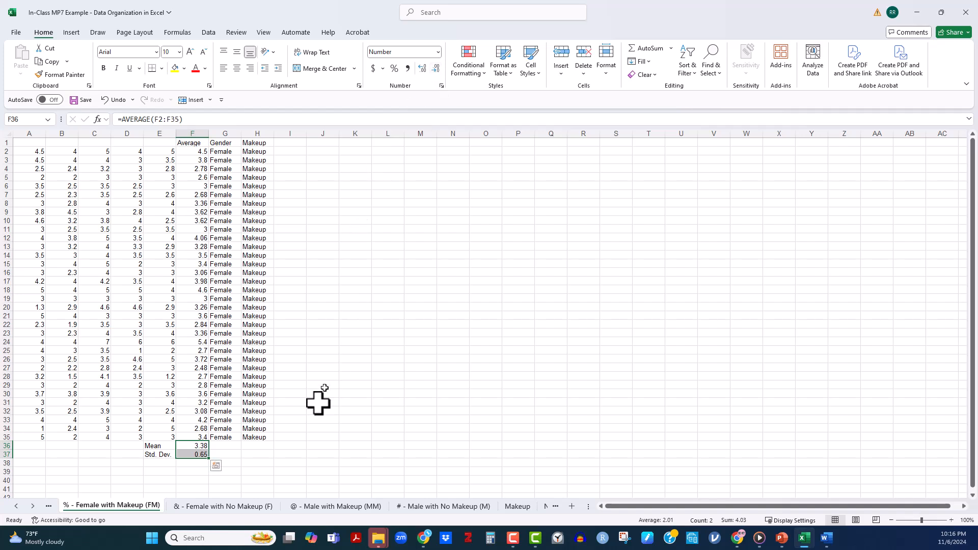
pyautogui.click(262, 445)
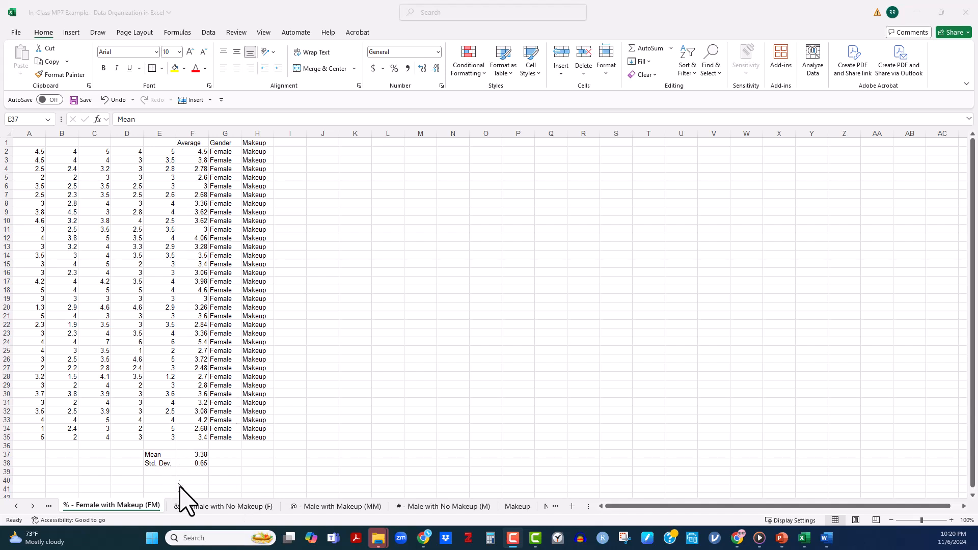
# Check the mean and standard deviation rows on the other condition sheets, including both male sheets.
pyautogui.click(212, 506)
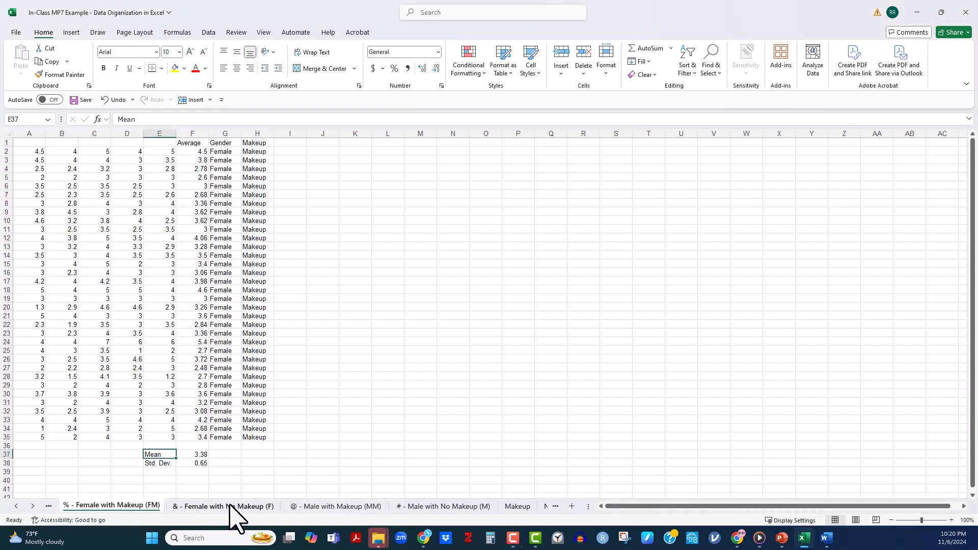
pyautogui.click(318, 507)
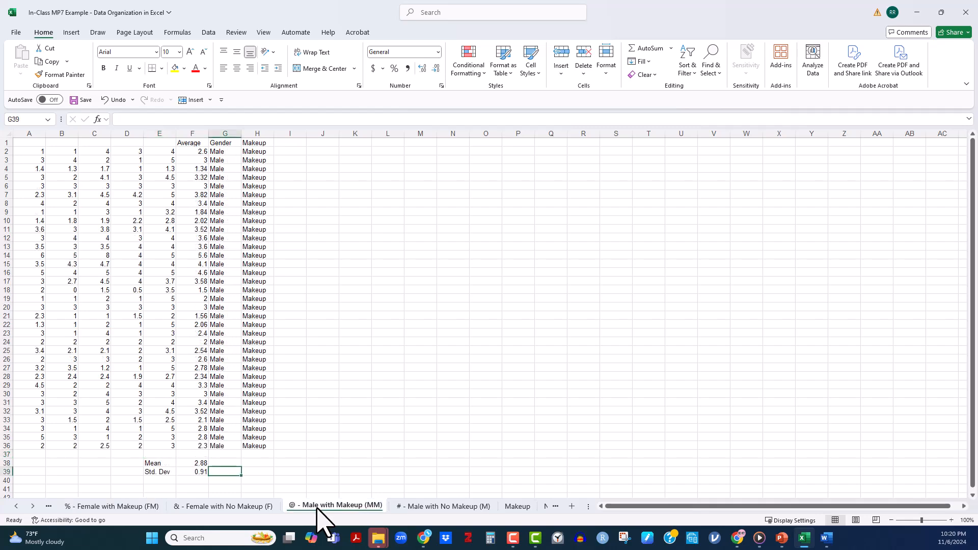
pyautogui.click(445, 507)
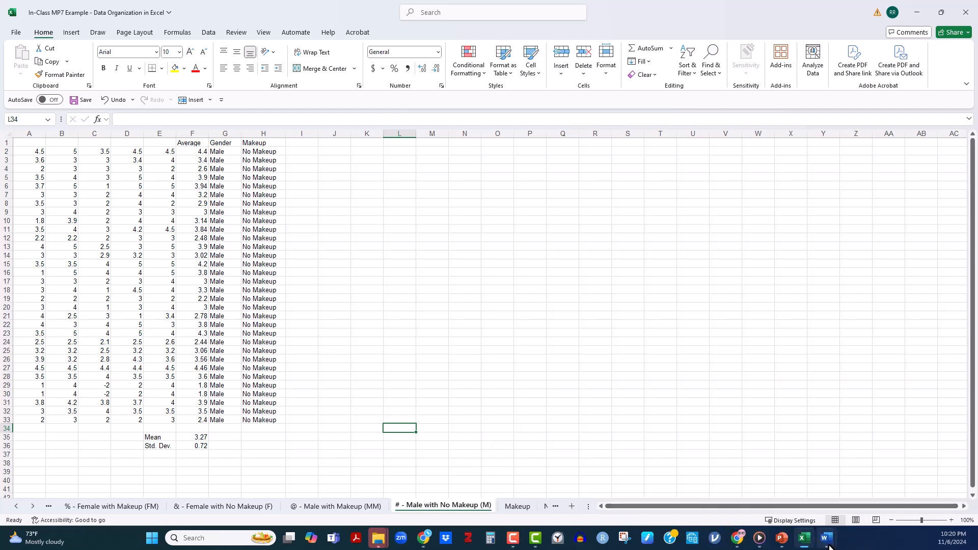
# Switch to the MP7 Explanation and script document in Word, read its numbered data-organization steps, and return to the Excel workbook.
pyautogui.moveTo(828, 540)
pyautogui.click(830, 478)
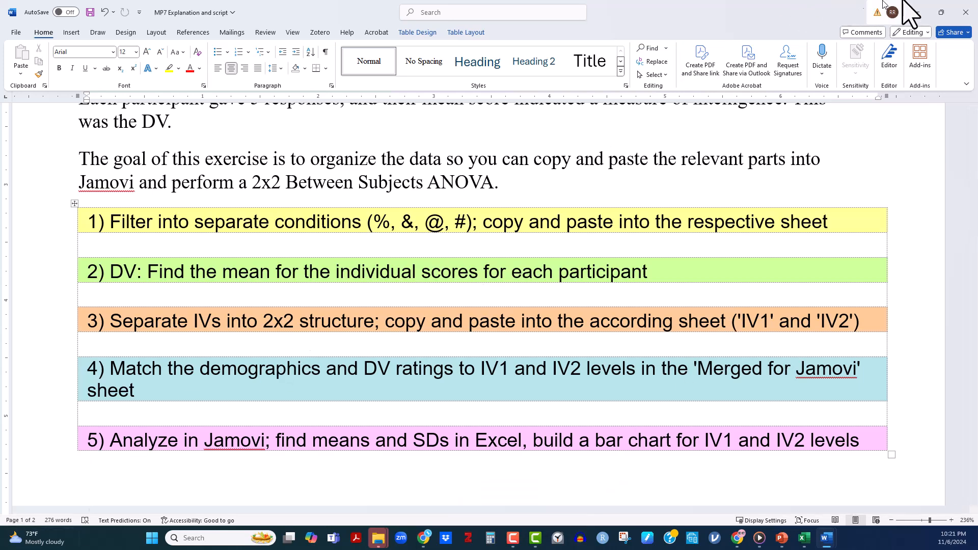
pyautogui.click(917, 12)
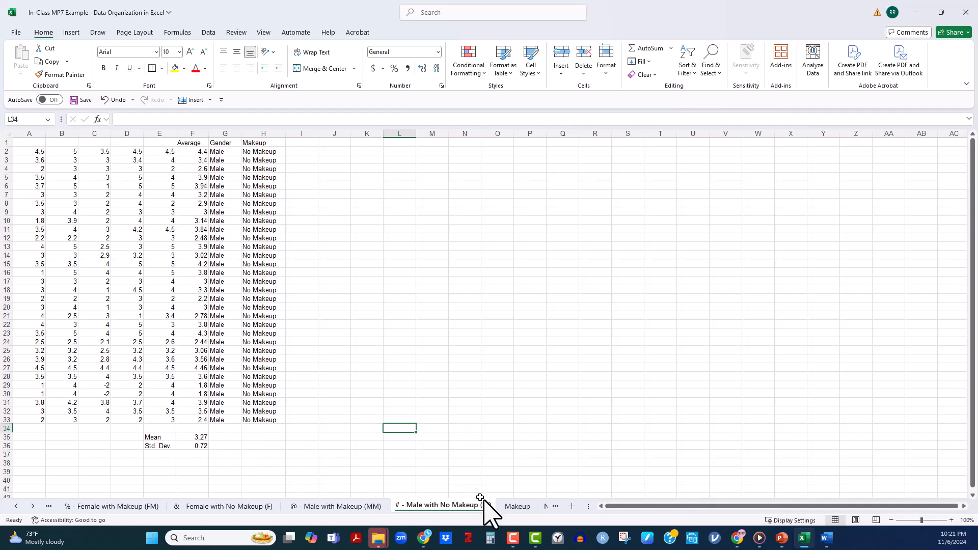
# Look over the Makeup and No Makeup sheets meant for the IV levels, ending on the Makeup sheet.
pyautogui.click(517, 506)
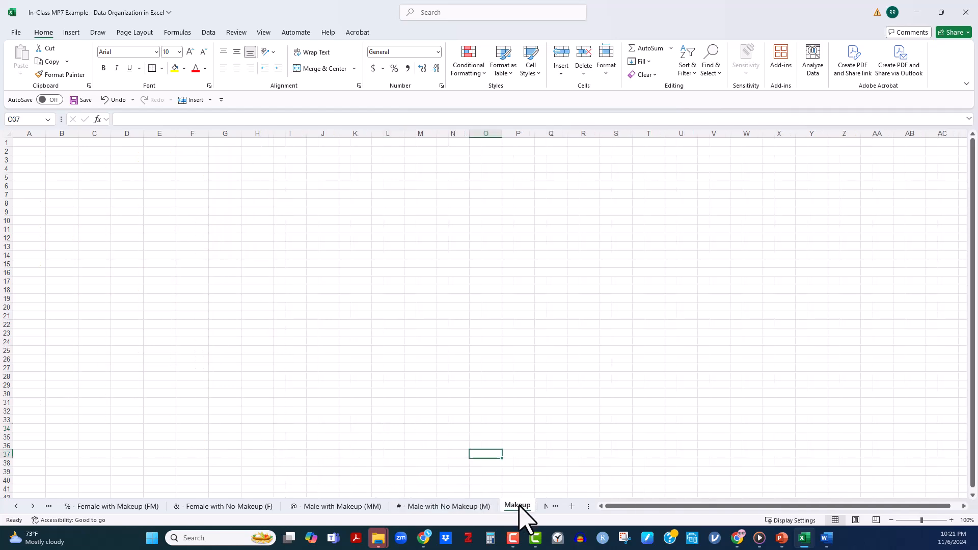
pyautogui.click(546, 506)
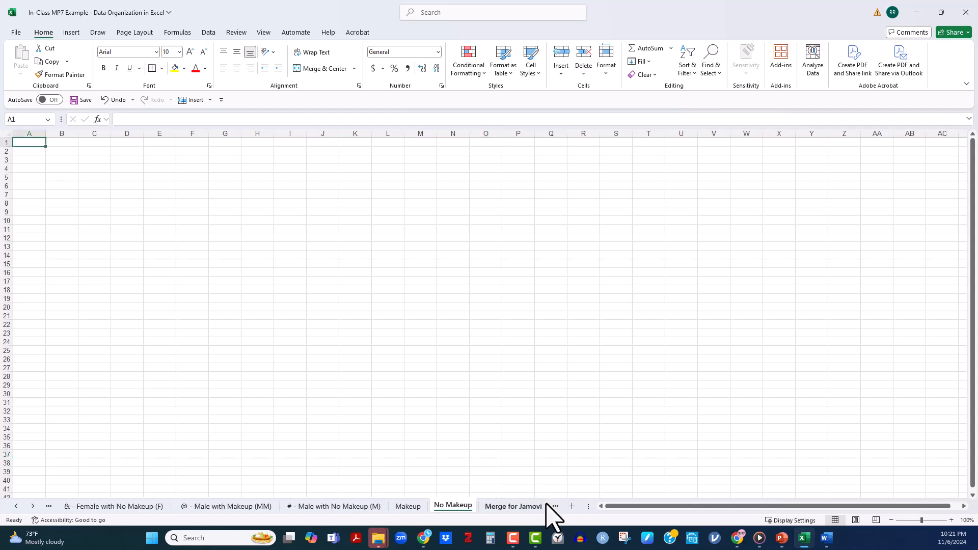
pyautogui.click(408, 507)
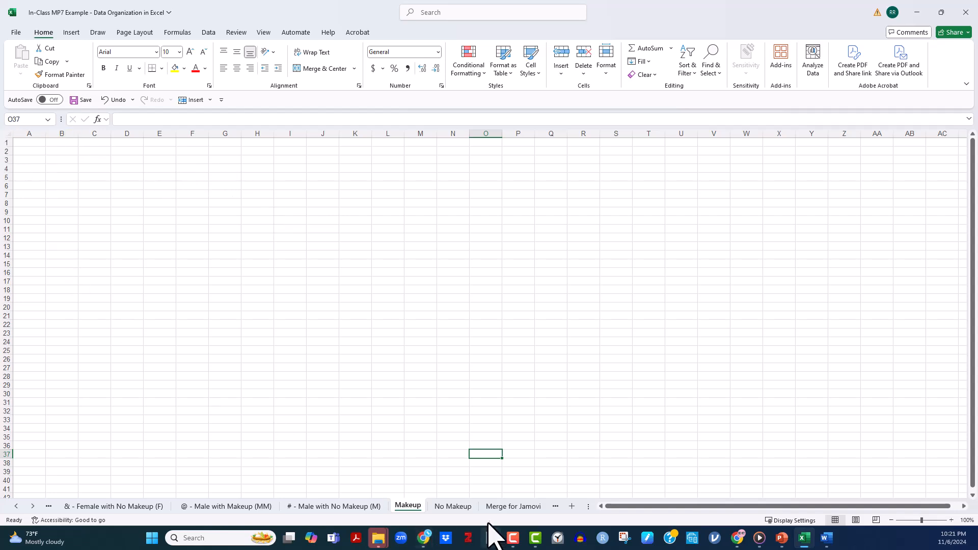
pyautogui.click(451, 506)
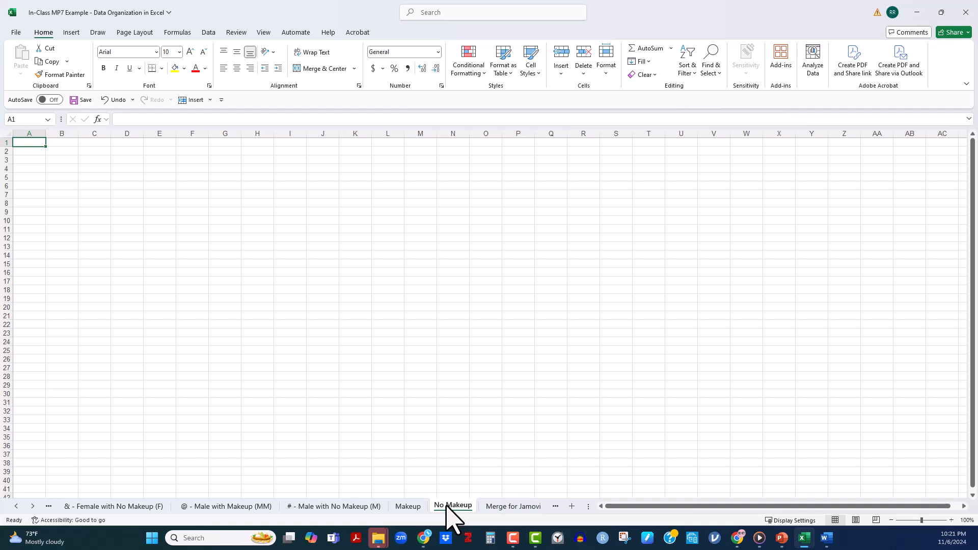
pyautogui.click(411, 507)
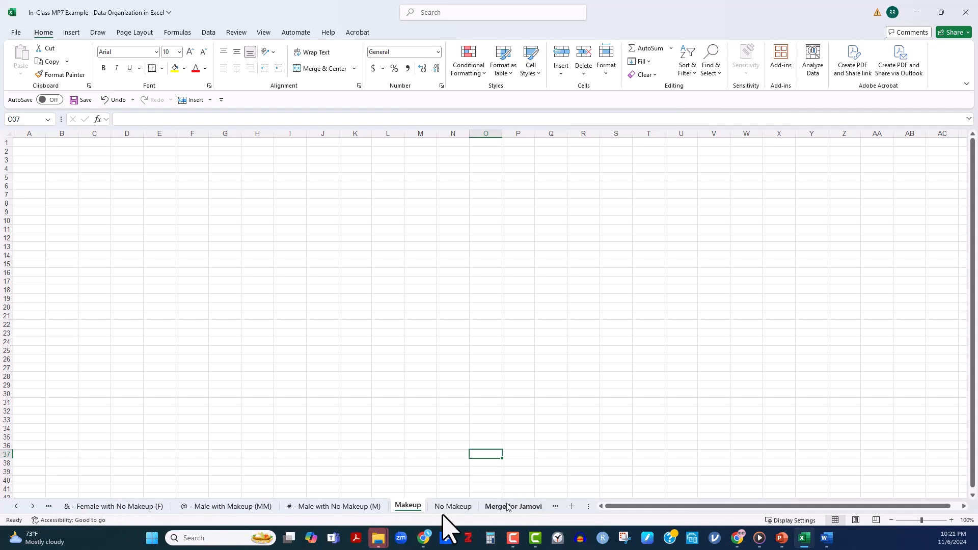
# Copy the participants' average, gender and makeup values in F2:H35 of the Female with Makeup (FM) sheet.
pyautogui.click(17, 506)
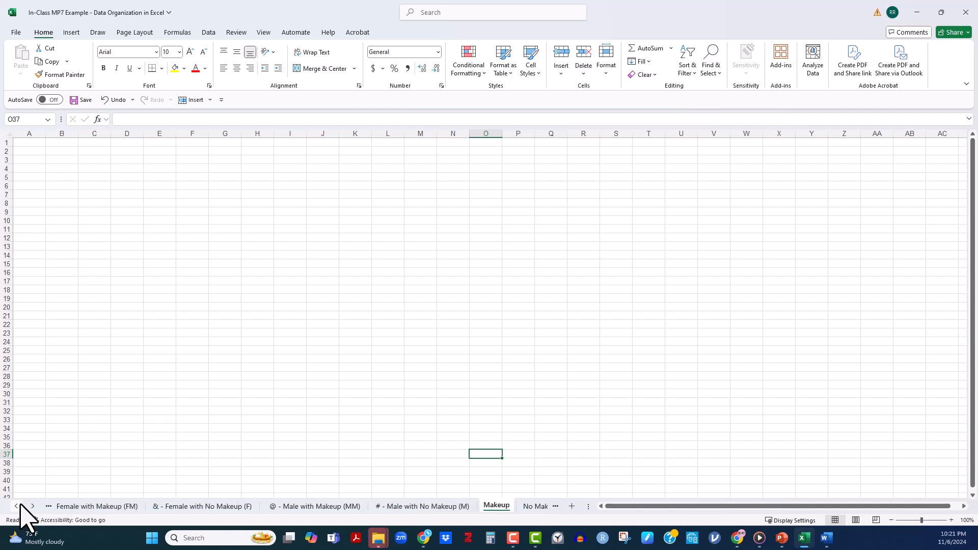
pyautogui.click(135, 506)
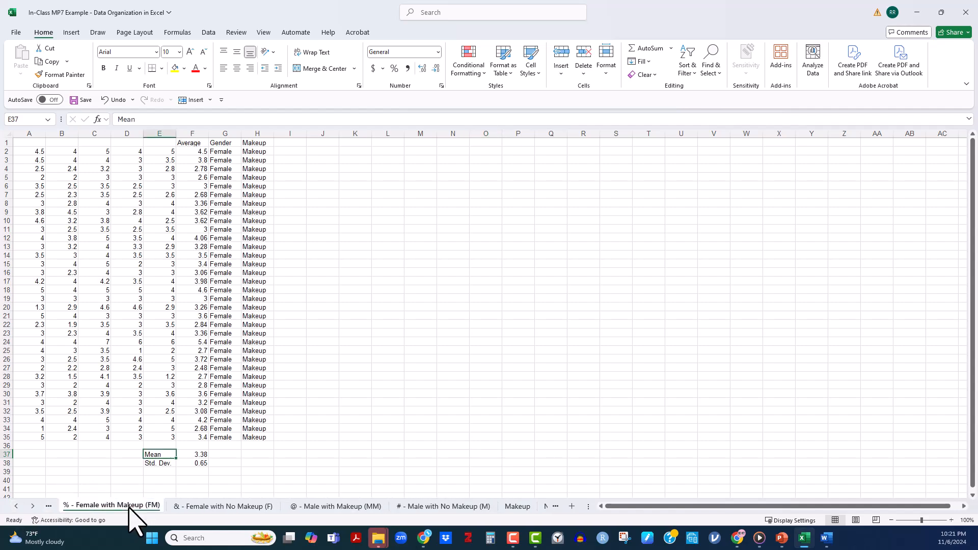
pyautogui.click(196, 150)
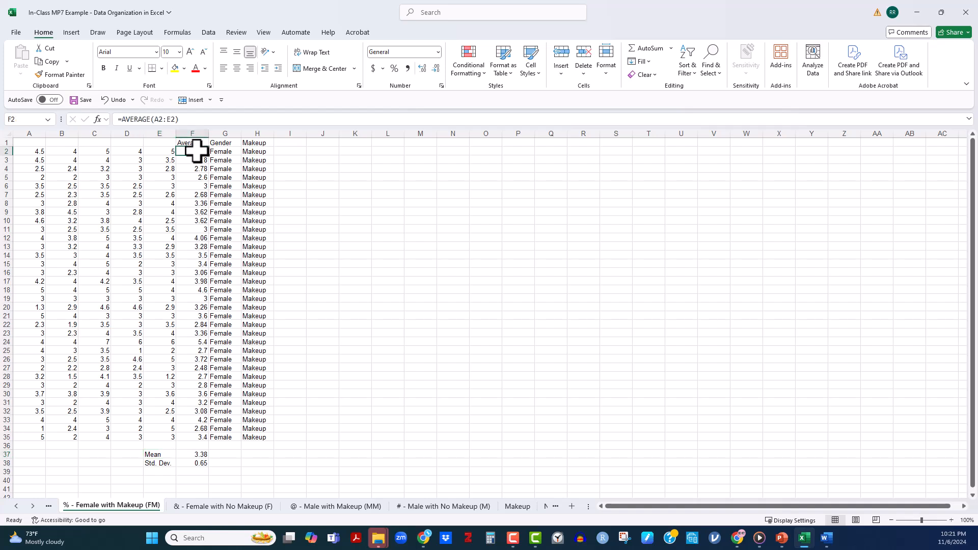
pyautogui.moveTo(196, 150); pyautogui.dragTo(259, 438)
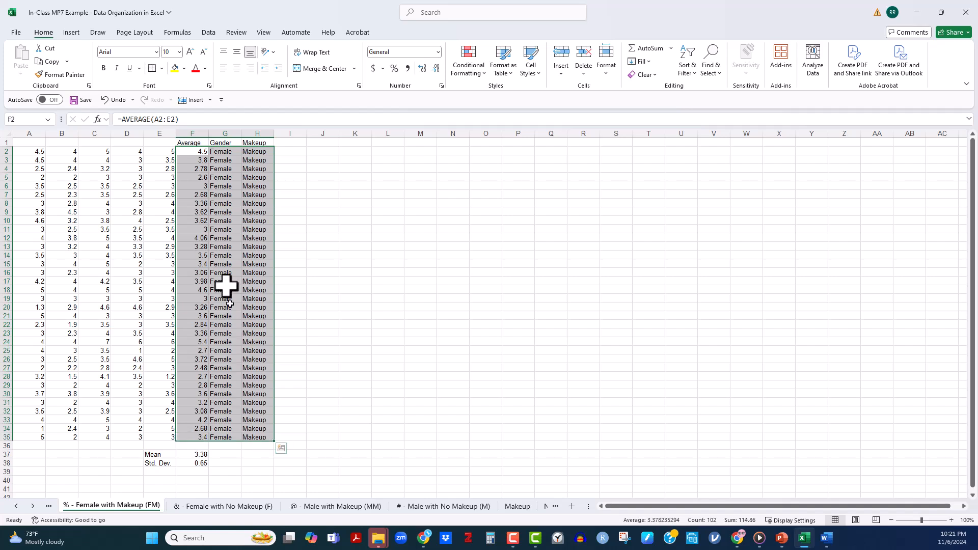
pyautogui.hotkey('ctrl', 'c')
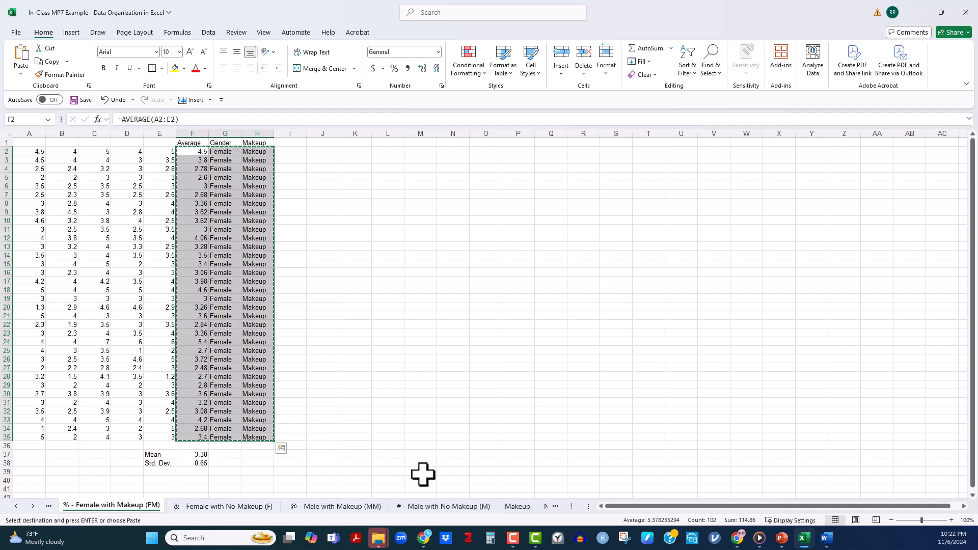
# Try to paste the copied rows into the Makeup sheet starting at A2, and undo the paste.
pyautogui.click(517, 506)
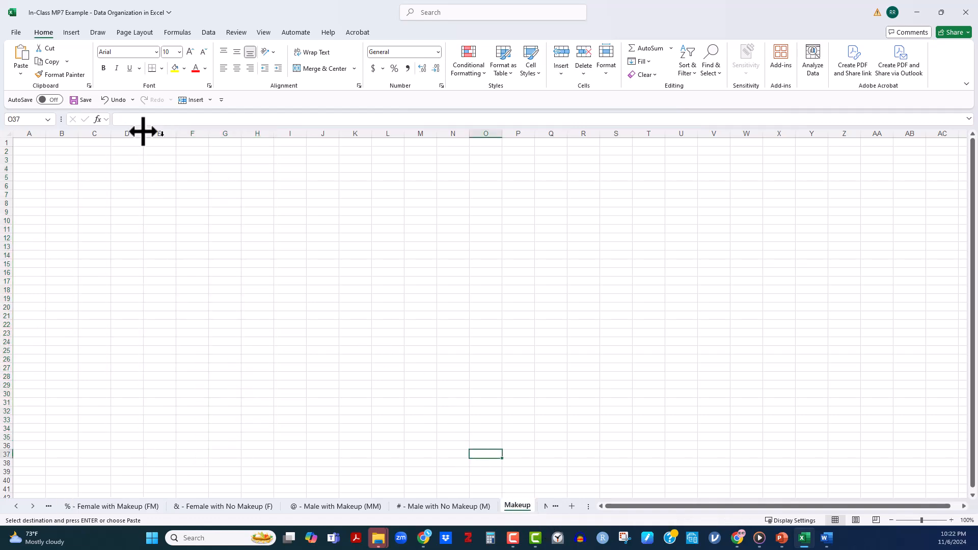
pyautogui.click(39, 152)
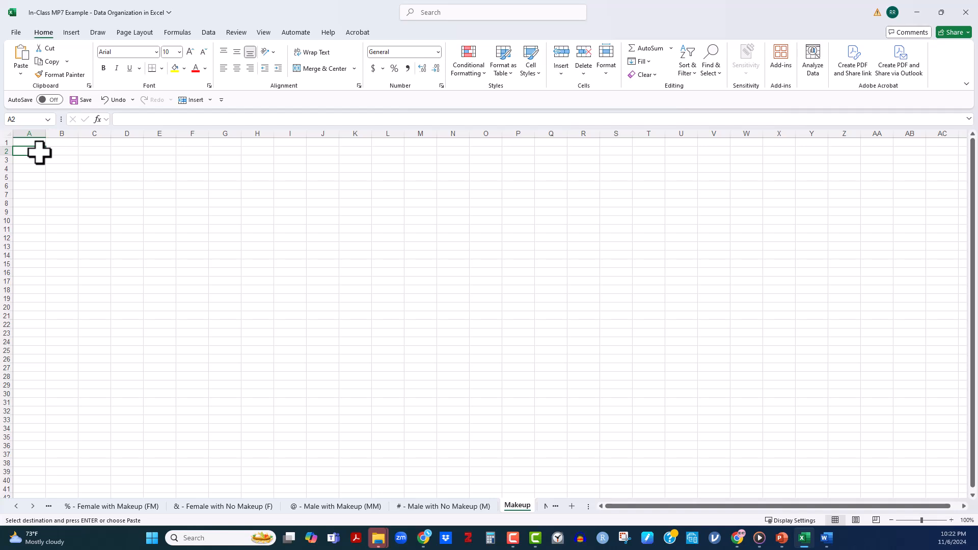
pyautogui.hotkey('ctrl', 'v')
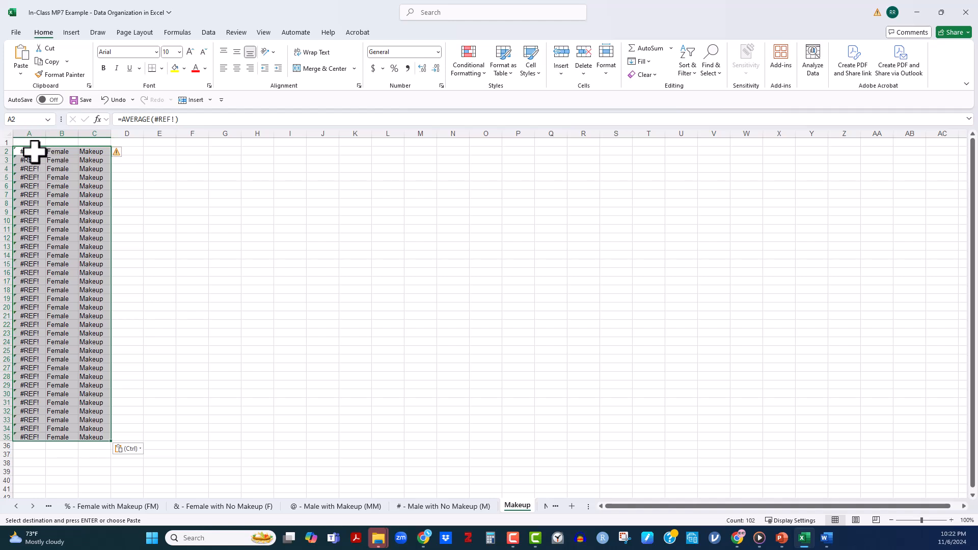
pyautogui.click(35, 151)
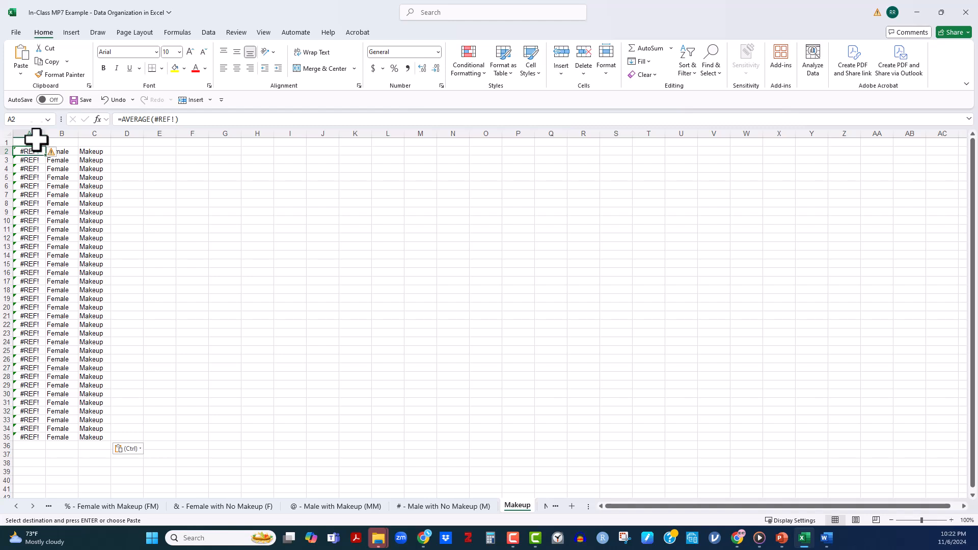
pyautogui.click(118, 101)
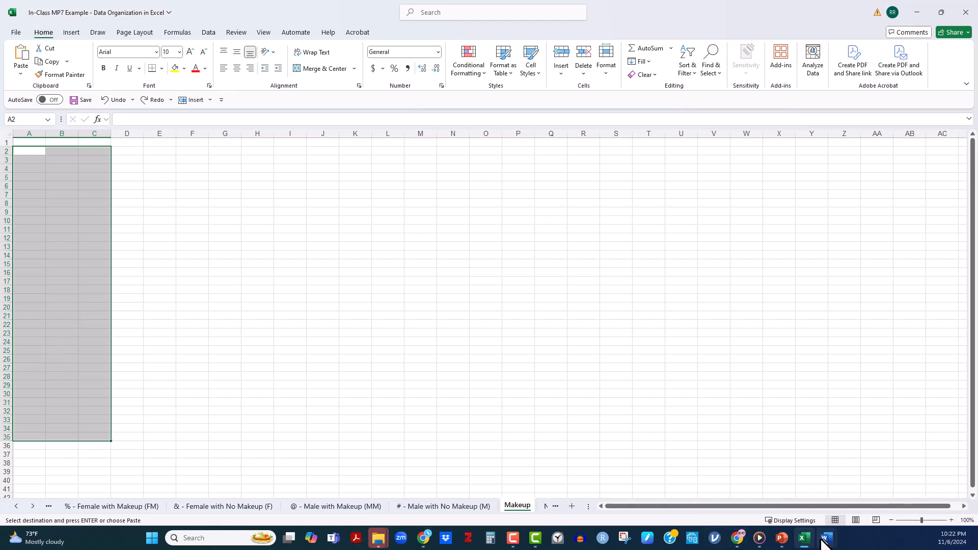
# Switch to jamovi and paste the copied Female with Makeup rows into the empty data sheet from column A, row 1.
pyautogui.click(716, 540)
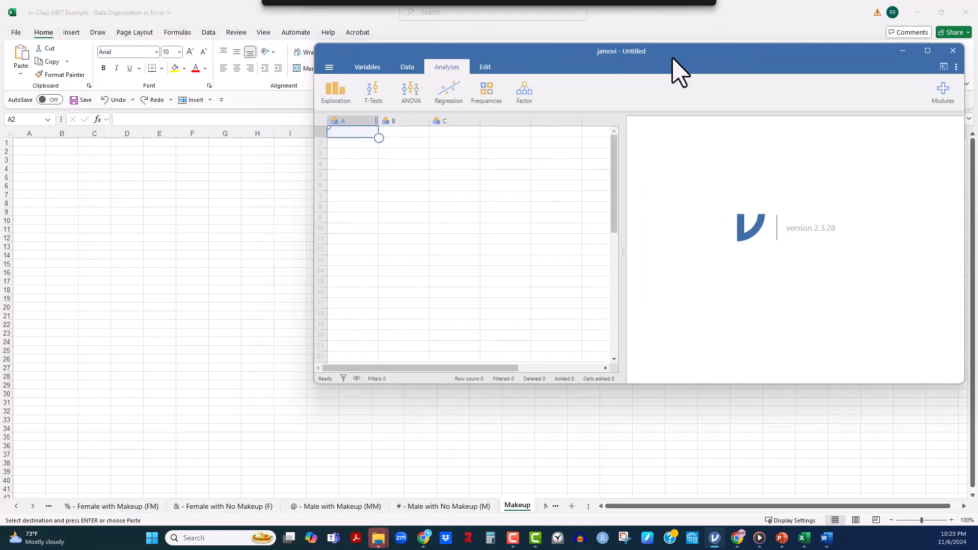
pyautogui.moveTo(672, 58); pyautogui.dragTo(599, 133)
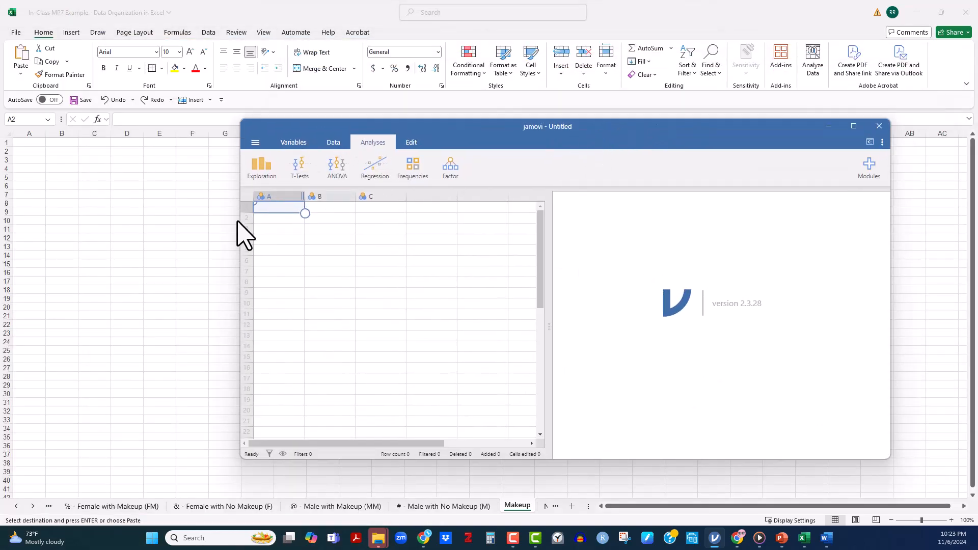
pyautogui.rightClick(266, 206)
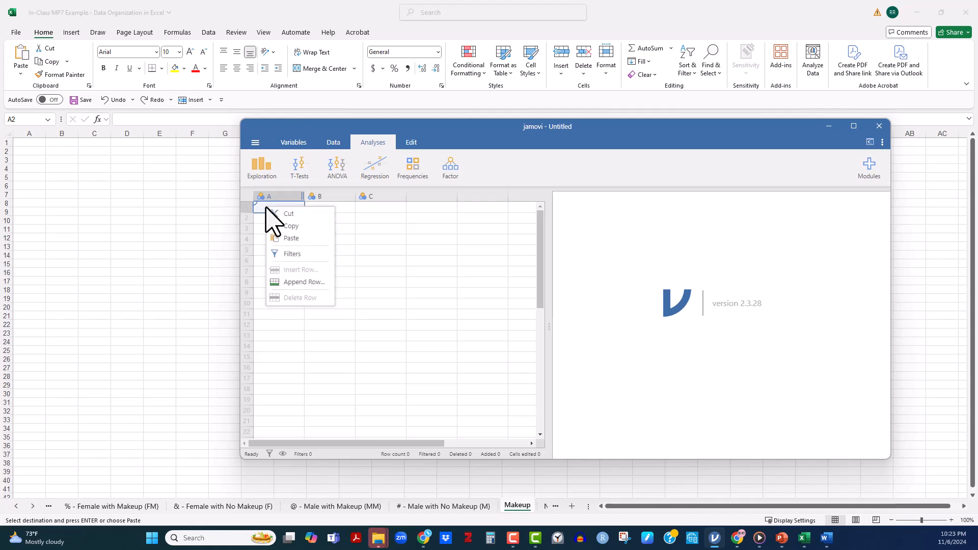
pyautogui.click(288, 237)
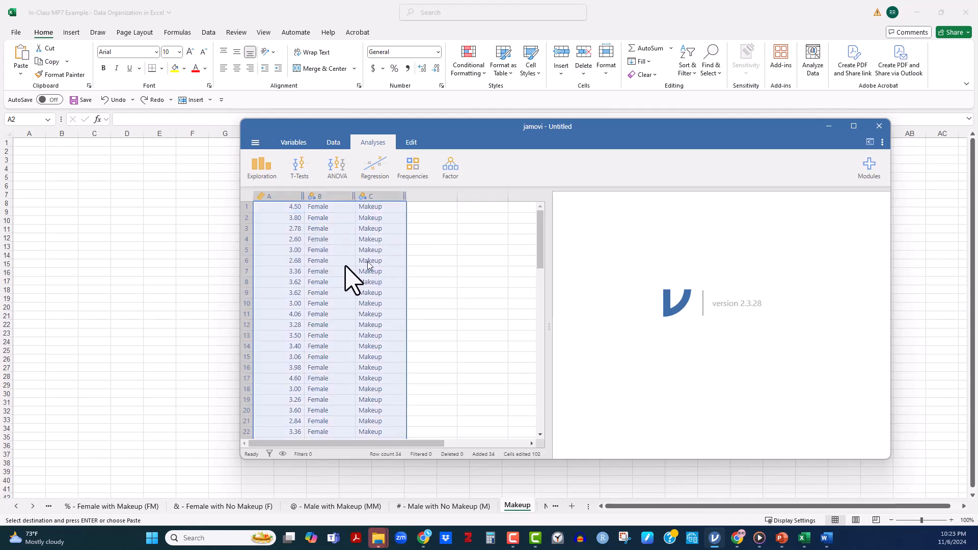
pyautogui.moveTo(539, 249)
pyautogui.mouseDown()
pyautogui.moveTo(539, 315)
pyautogui.moveTo(538, 235)
pyautogui.mouseUp()
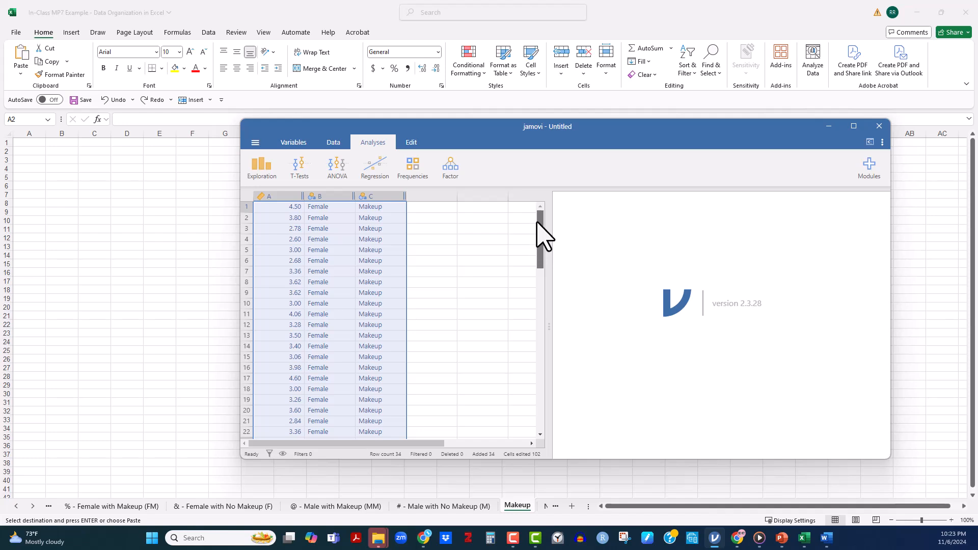
pyautogui.moveTo(539, 245); pyautogui.dragTo(542, 300)
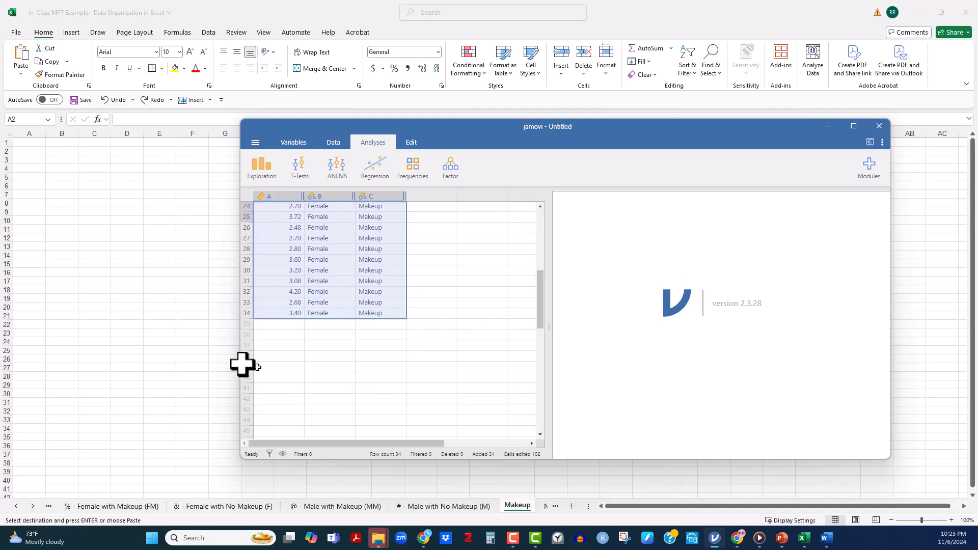
# Return to the Excel workbook and copy F2:H36 of the Male with Makeup (MM) sheet, without the headers.
pyautogui.click(315, 507)
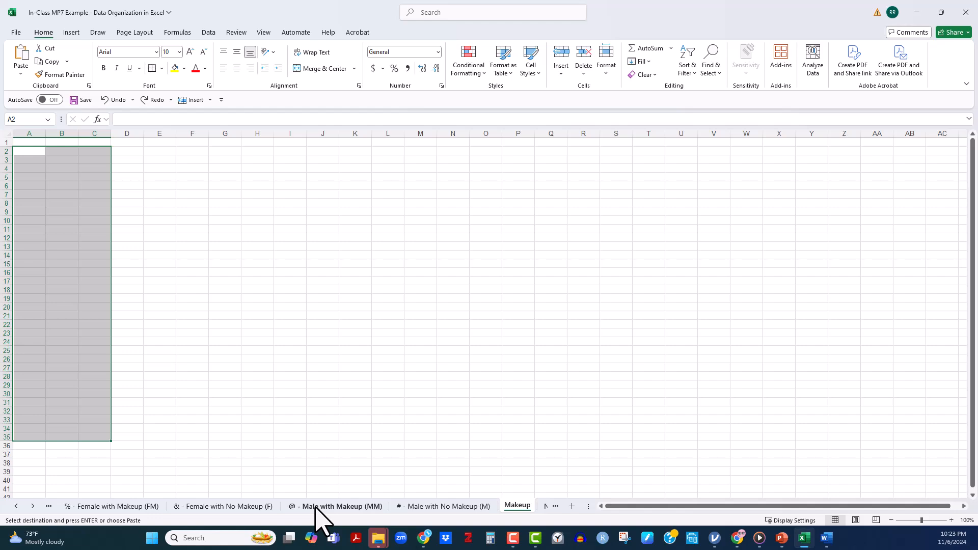
pyautogui.click(317, 507)
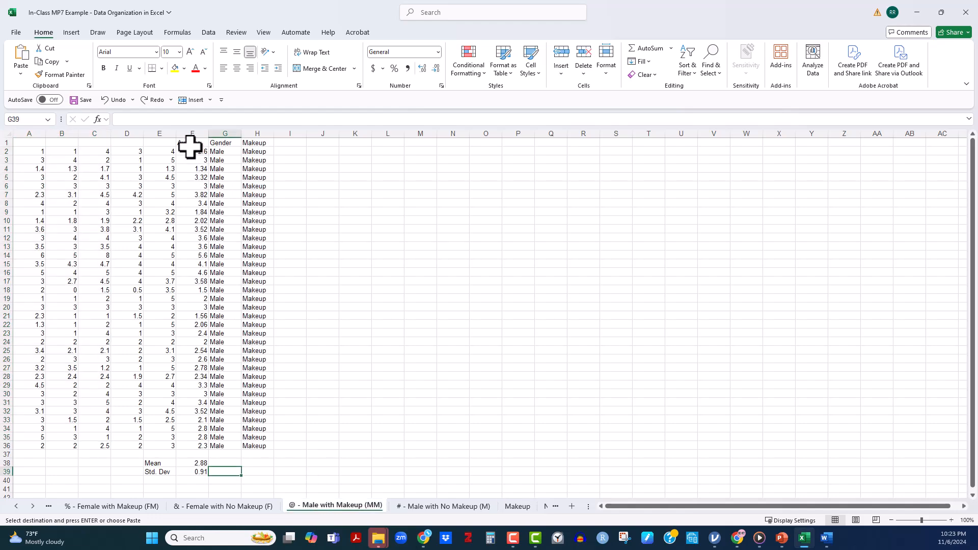
pyautogui.moveTo(191, 151)
pyautogui.mouseDown()
pyautogui.moveTo(233, 166)
pyautogui.moveTo(273, 216)
pyautogui.moveTo(270, 303)
pyautogui.moveTo(240, 388)
pyautogui.moveTo(250, 447)
pyautogui.mouseUp()
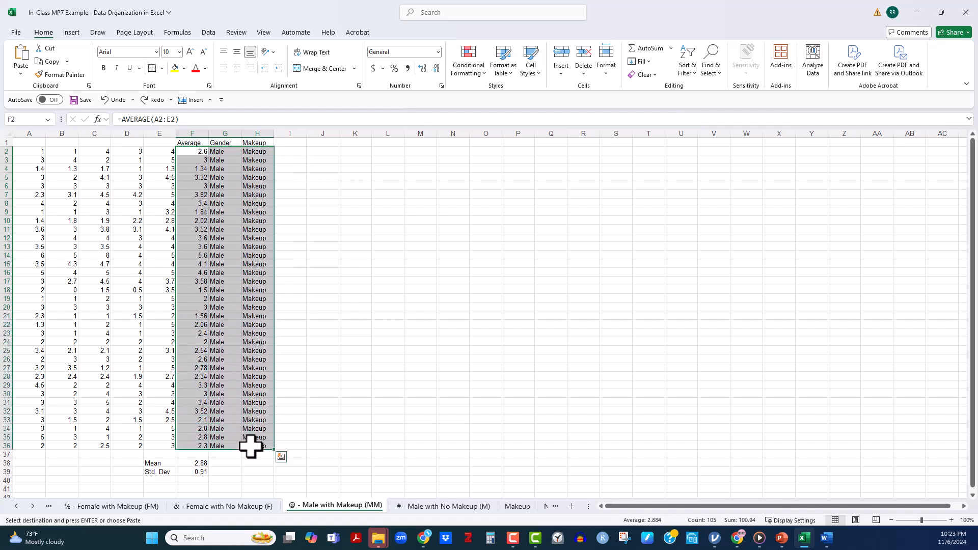
pyautogui.hotkey('ctrl', 'c')
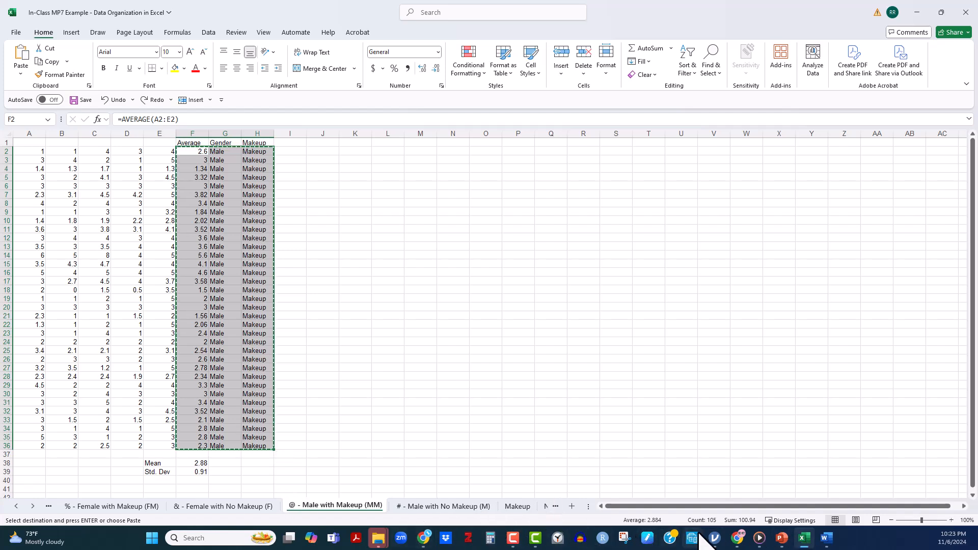
# Switch to jamovi and paste the Male with Makeup rows directly below the female rows, starting at row 35 of column A.
pyautogui.click(715, 538)
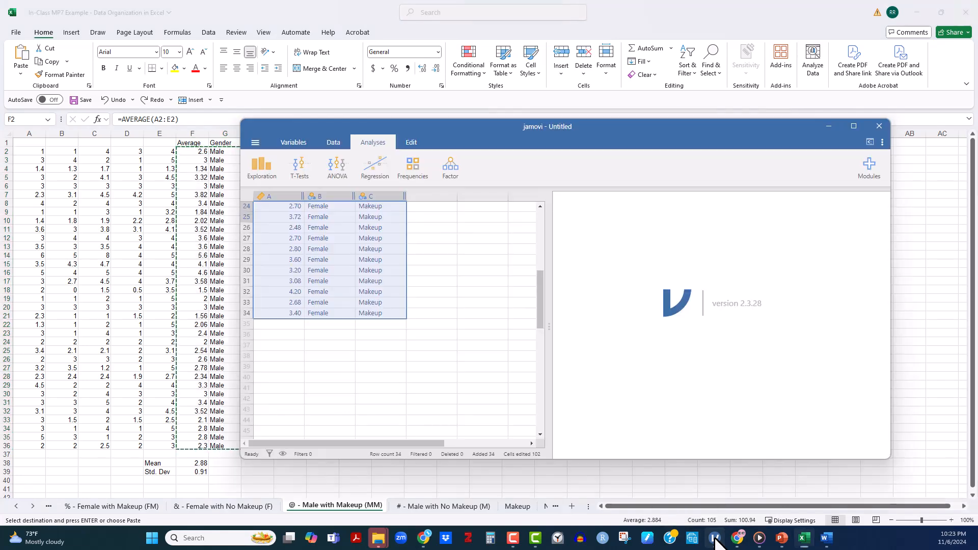
pyautogui.click(293, 325)
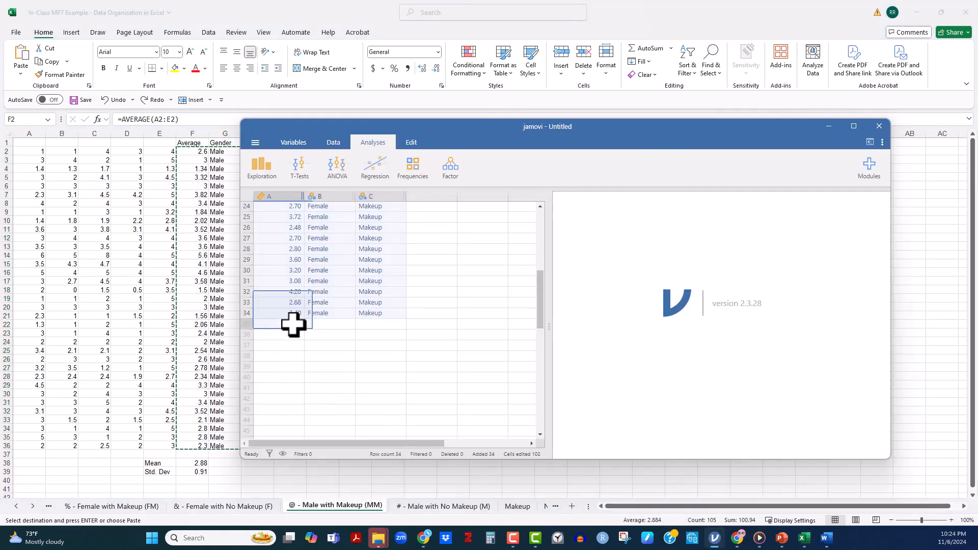
pyautogui.rightClick(296, 326)
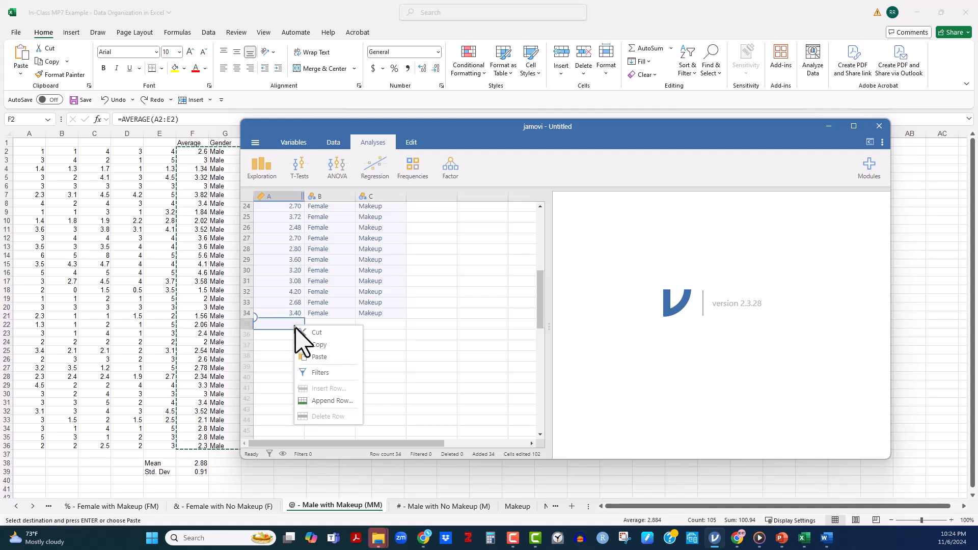
pyautogui.click(319, 358)
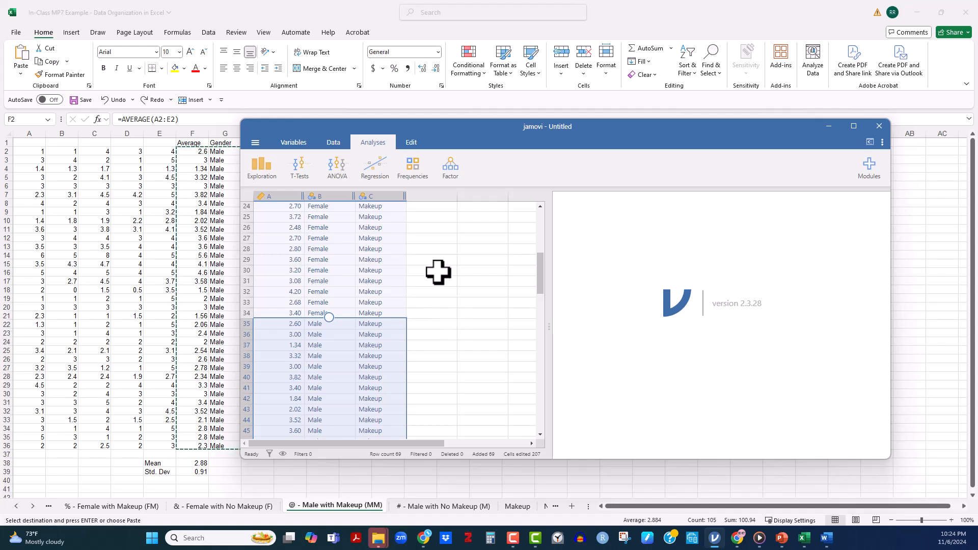
# Try to select all the combined female and male rows in columns A to C, starting from row 1.
pyautogui.scroll(8, 430, 276)
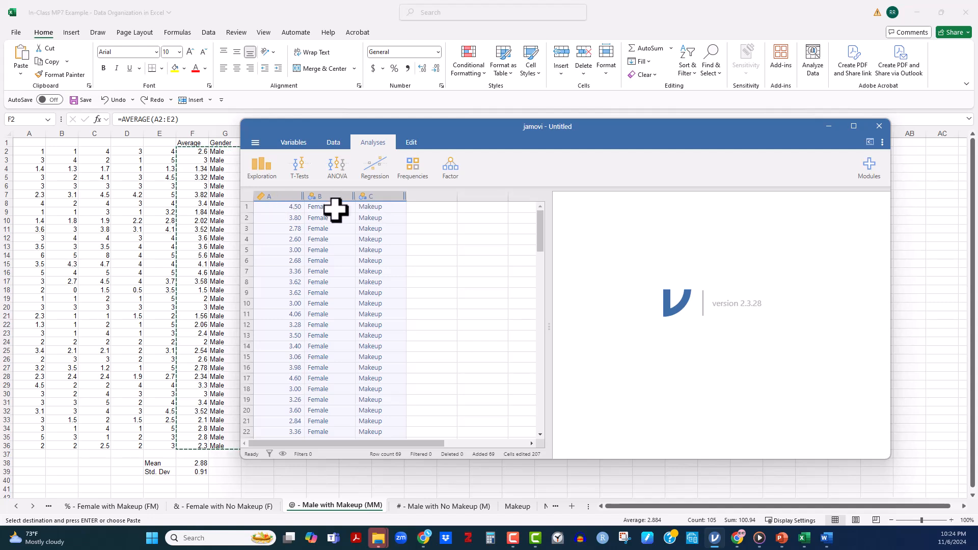
pyautogui.click(318, 207)
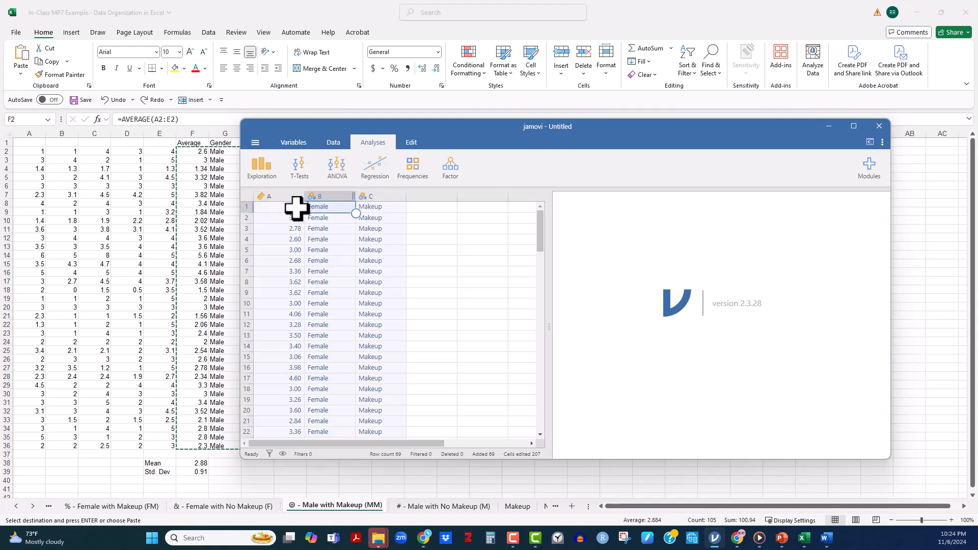
pyautogui.click(281, 208)
pyautogui.moveTo(307, 209); pyautogui.dragTo(409, 313)
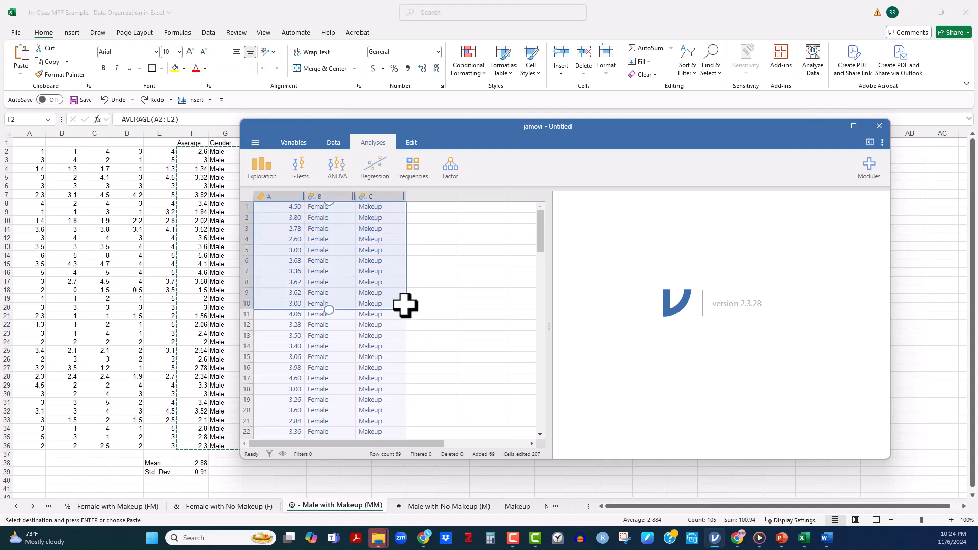
pyautogui.moveTo(331, 310); pyautogui.dragTo(328, 448)
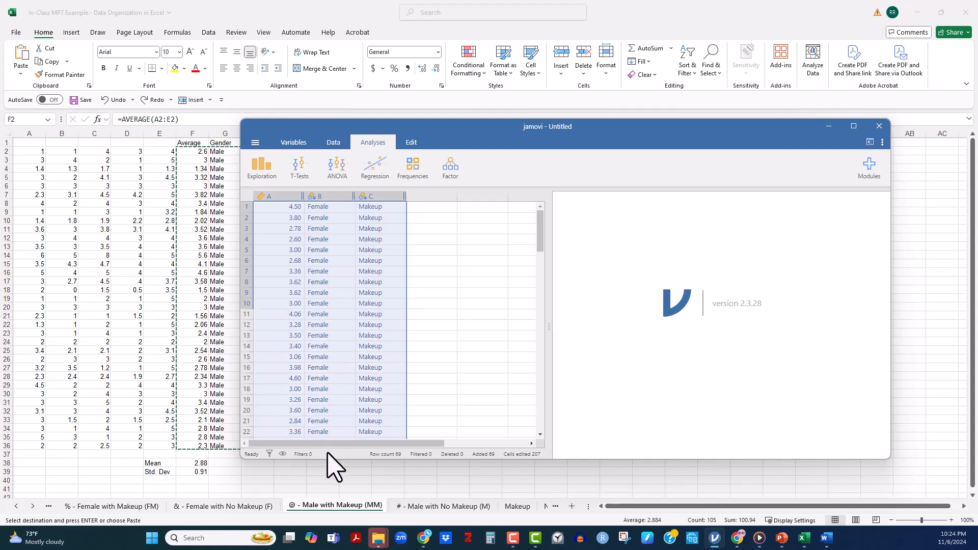
pyautogui.scroll(-7, 343, 401)
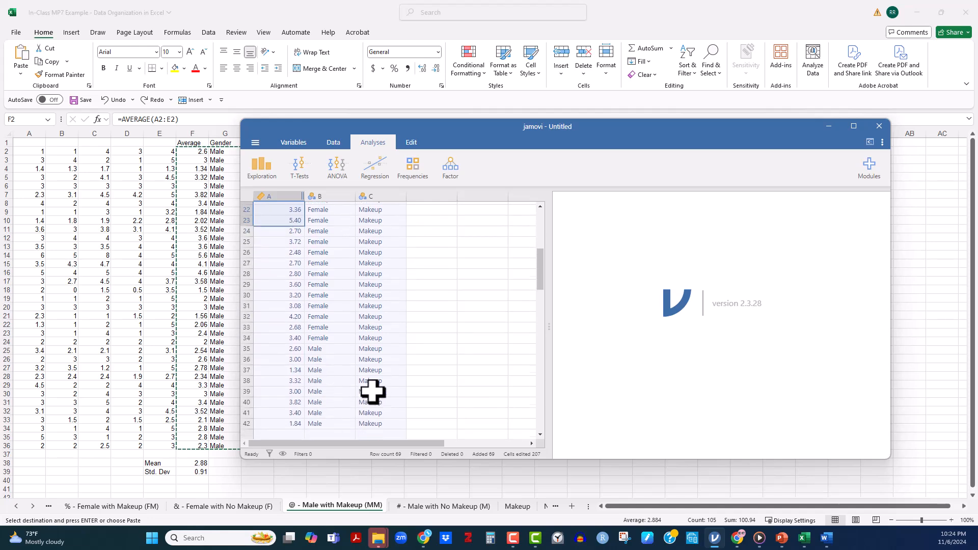
pyautogui.scroll(-2, 381, 386)
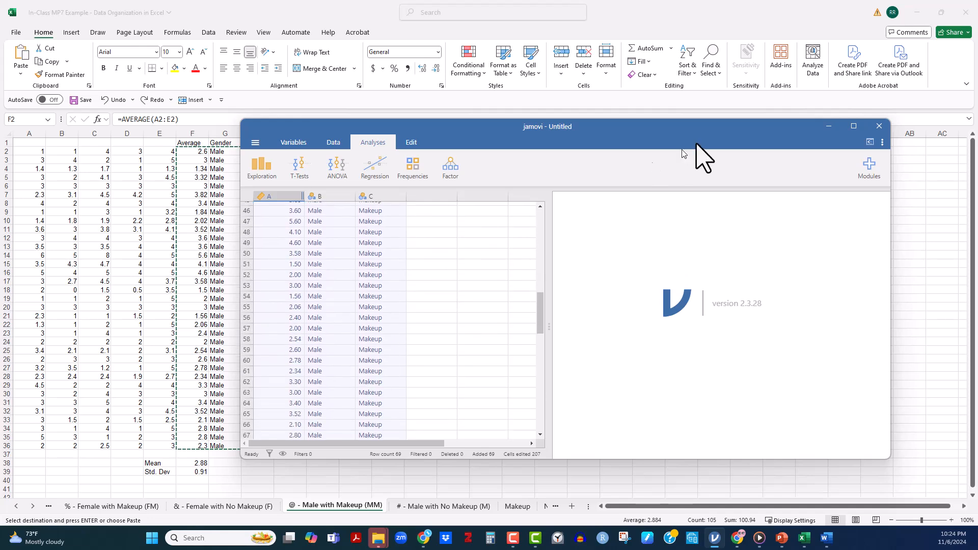
# Maximize the jamovi window and try to extend the selection down to row 69 of column C.
pyautogui.click(855, 126)
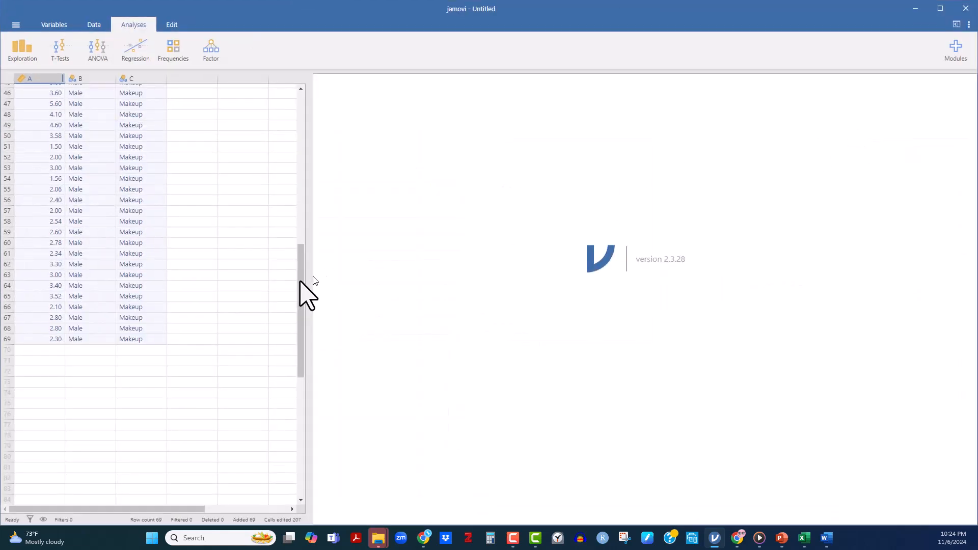
pyautogui.keyDown('shift'); pyautogui.click(157, 338); pyautogui.keyUp('shift')
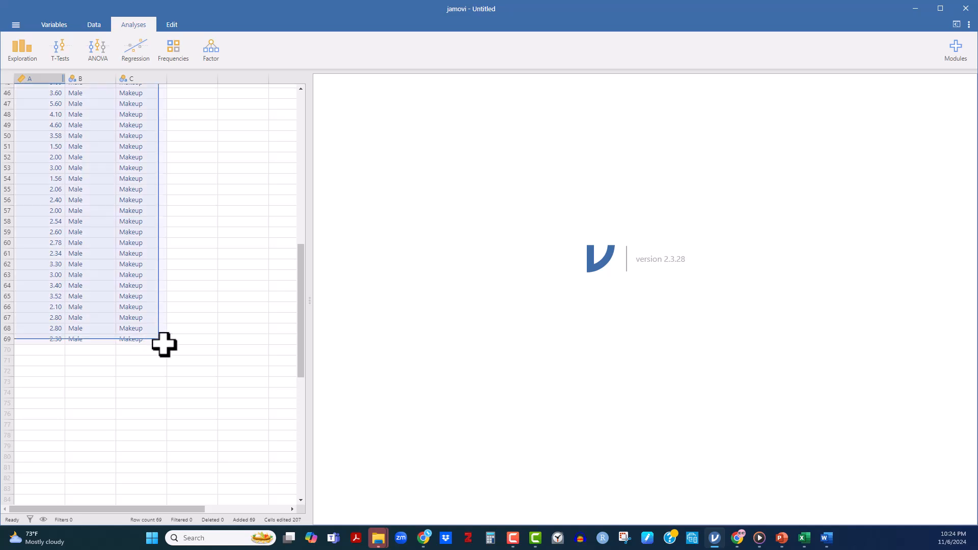
pyautogui.keyDown('shift'); pyautogui.click(167, 348); pyautogui.keyUp('shift')
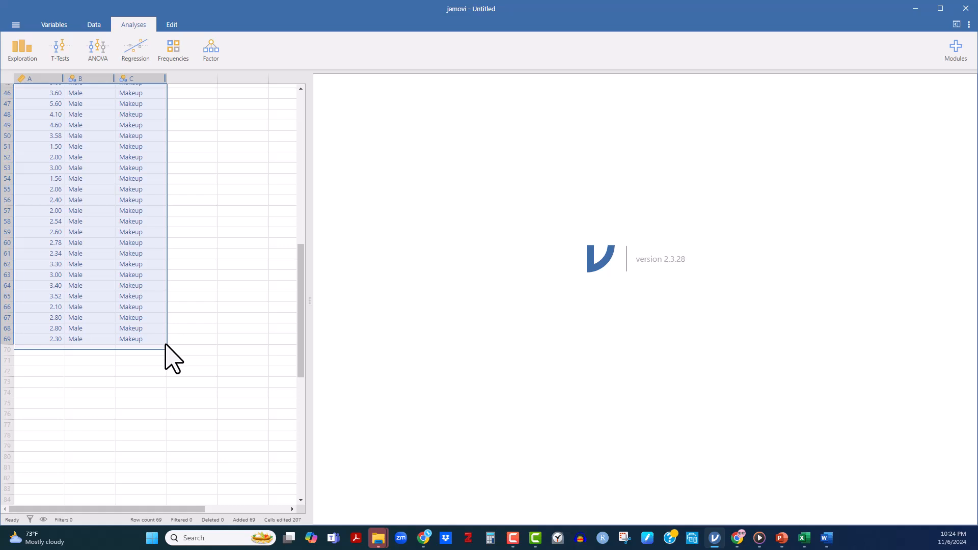
pyautogui.click(186, 329)
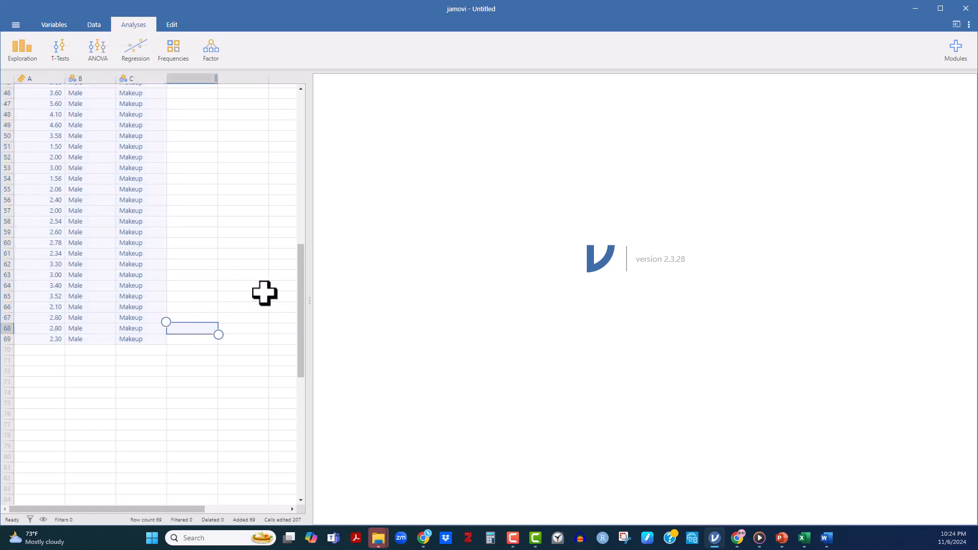
pyautogui.moveTo(301, 280); pyautogui.dragTo(314, 76)
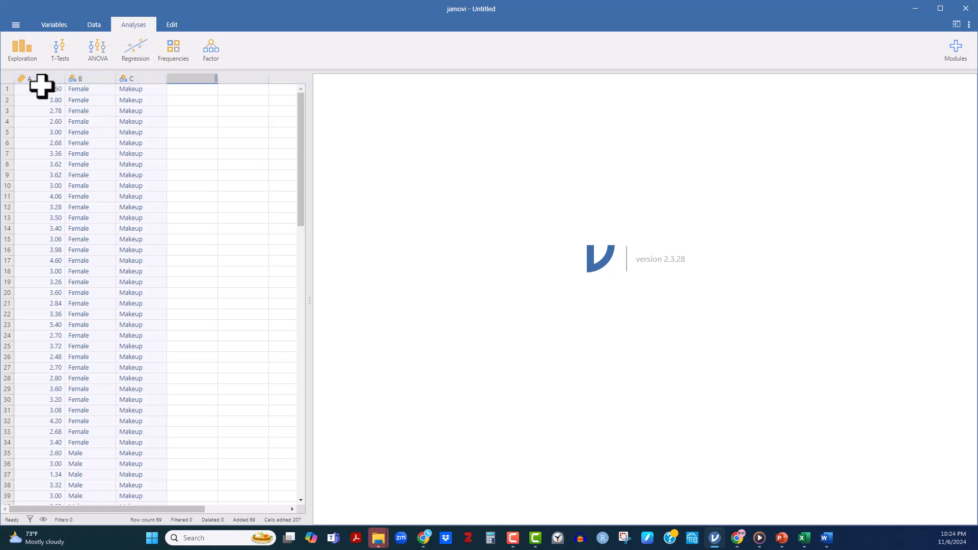
pyautogui.click(141, 311)
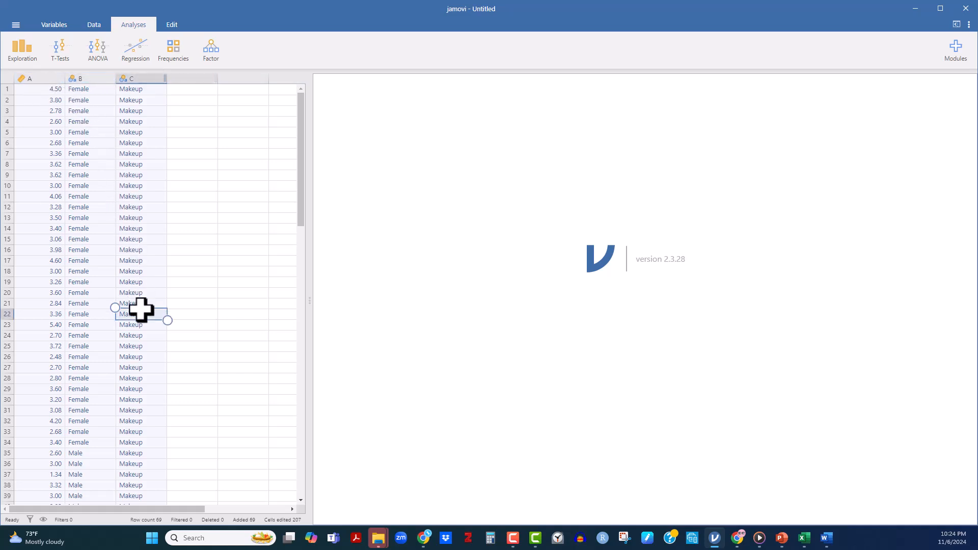
pyautogui.click(41, 90)
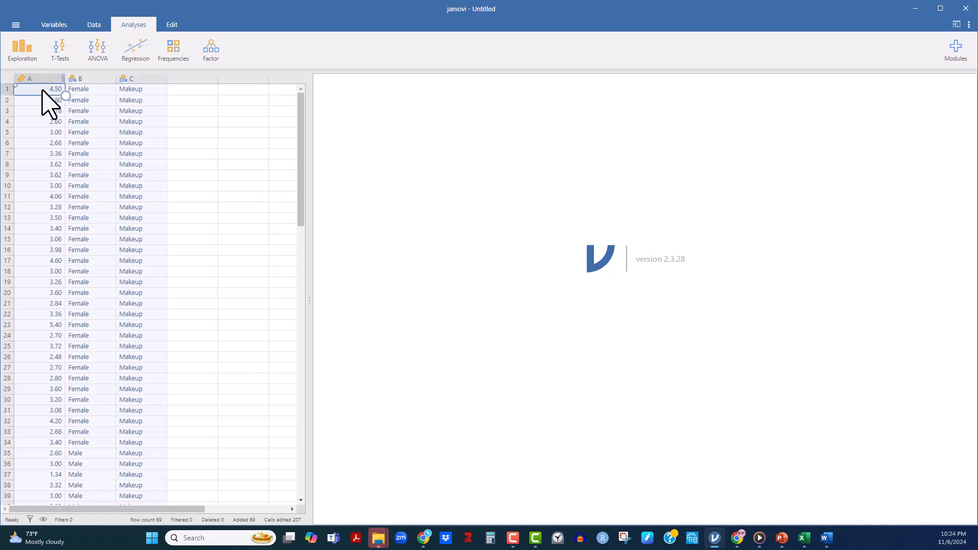
pyautogui.click(76, 102)
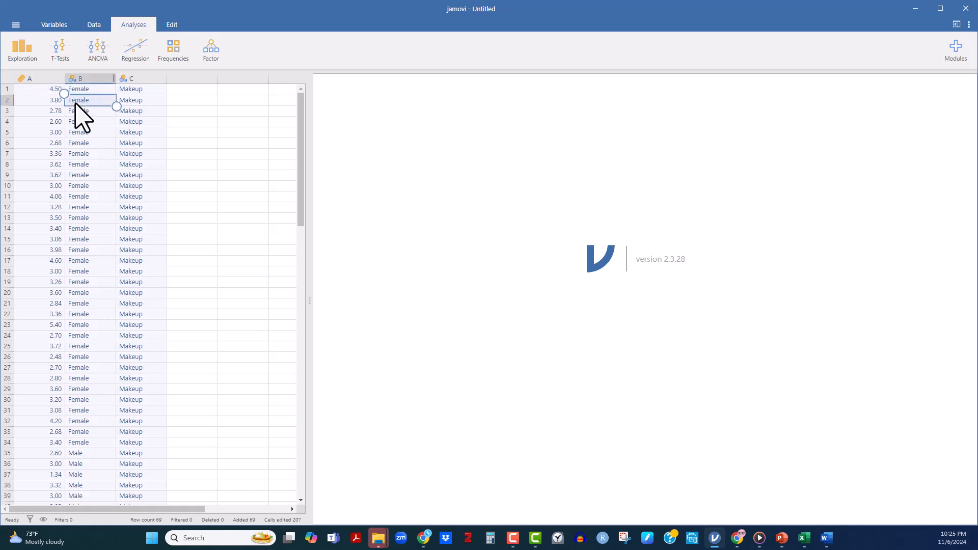
pyautogui.click(51, 89)
pyautogui.moveTo(65, 95); pyautogui.dragTo(169, 531)
pyautogui.moveTo(302, 164); pyautogui.dragTo(295, 284)
pyautogui.moveTo(96, 142); pyautogui.dragTo(93, 442)
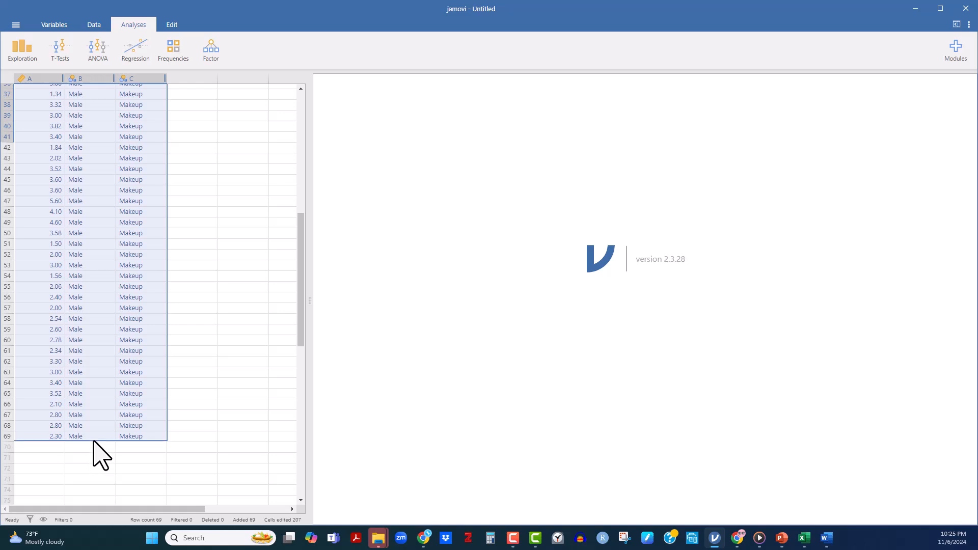
pyautogui.moveTo(94, 442); pyautogui.dragTo(96, 443)
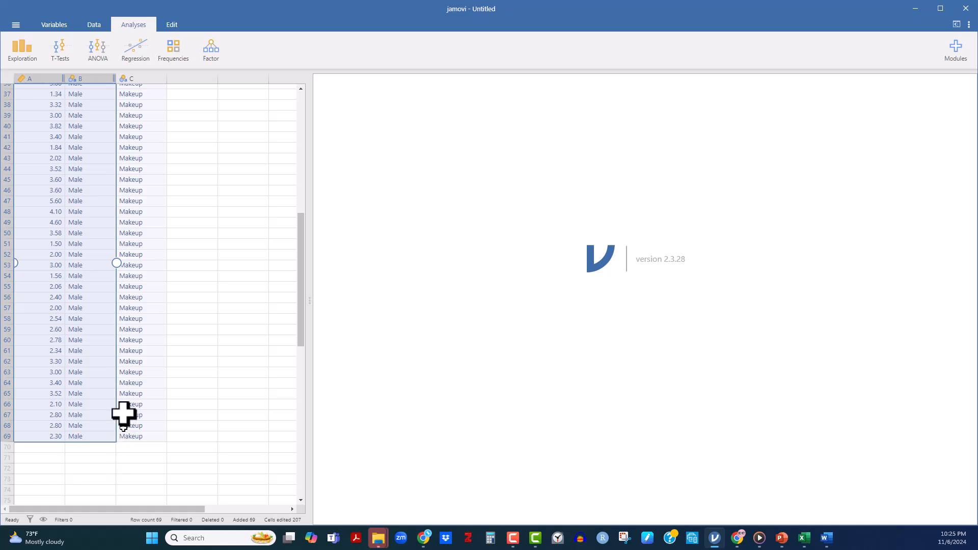
pyautogui.moveTo(117, 263); pyautogui.dragTo(168, 264)
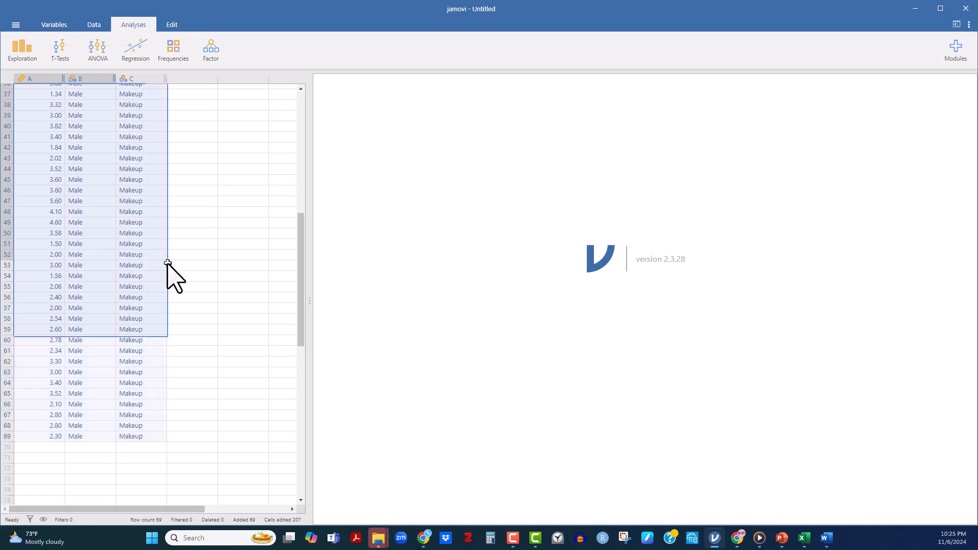
pyautogui.click(219, 178)
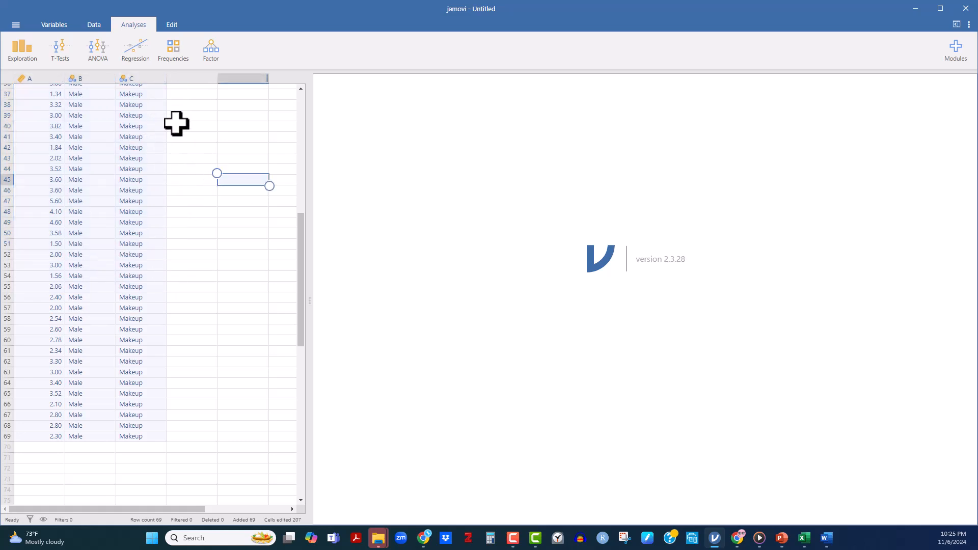
# Select rows 1 to 69 of columns A to C in the jamovi data sheet and copy them.
pyautogui.scroll(6, 188, 116)
pyautogui.scroll(6, 75, 146)
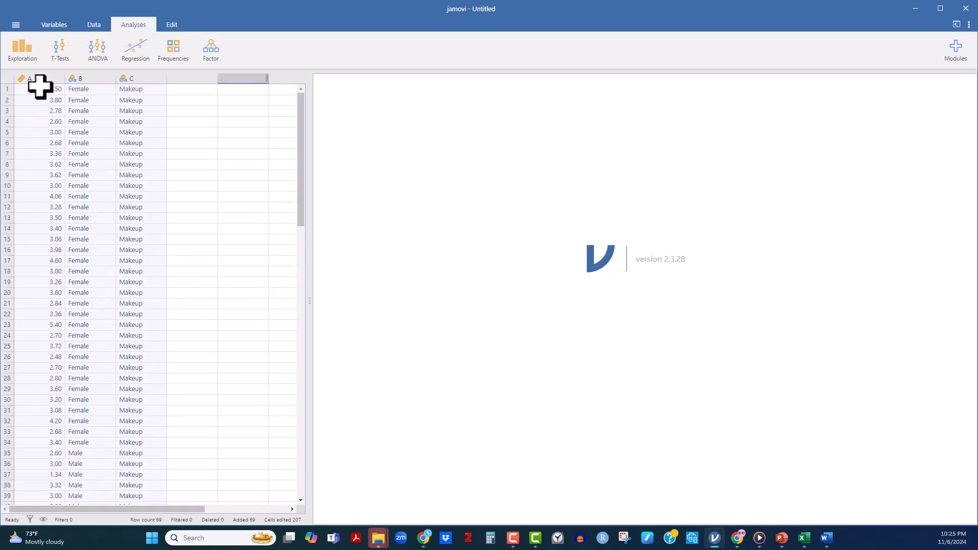
pyautogui.click(163, 177)
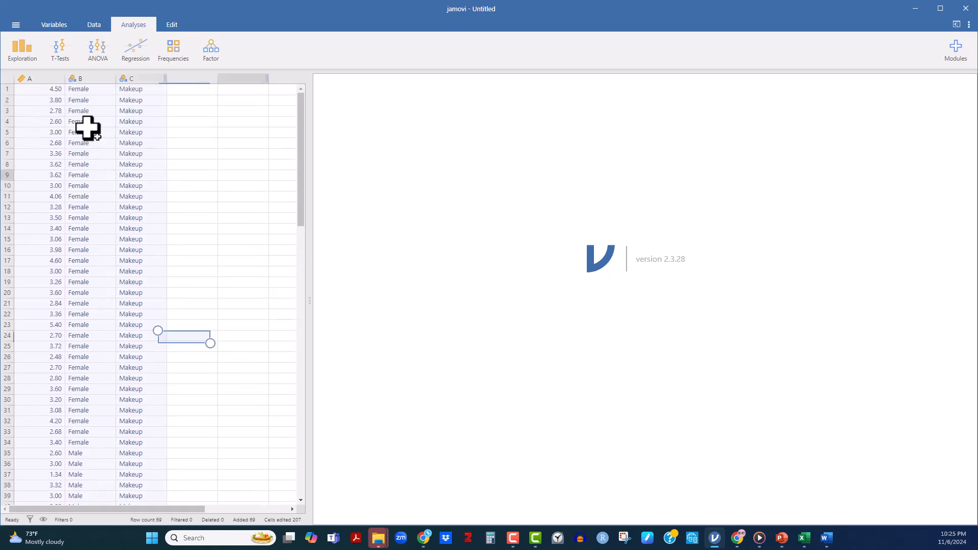
pyautogui.click(45, 89)
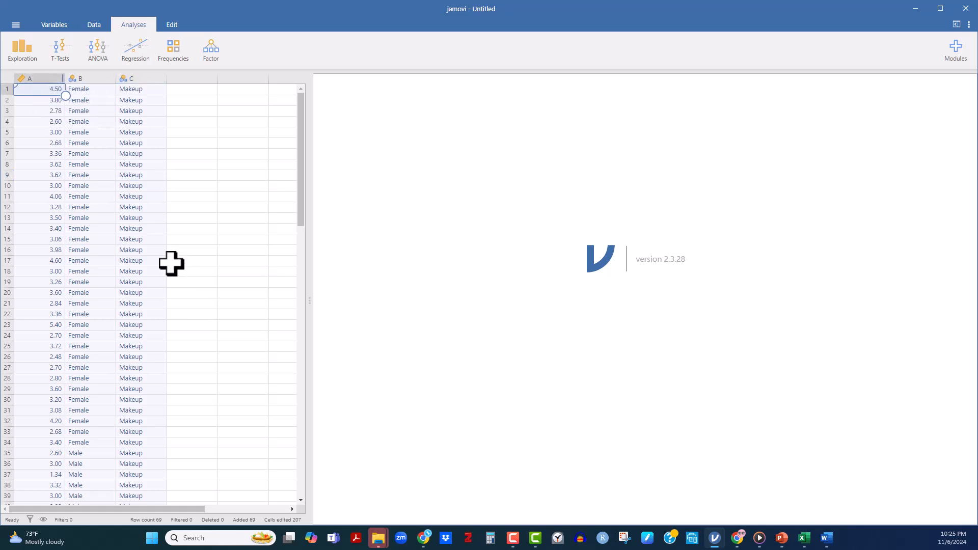
pyautogui.scroll(-8, 178, 277)
pyautogui.scroll(-4, 138, 304)
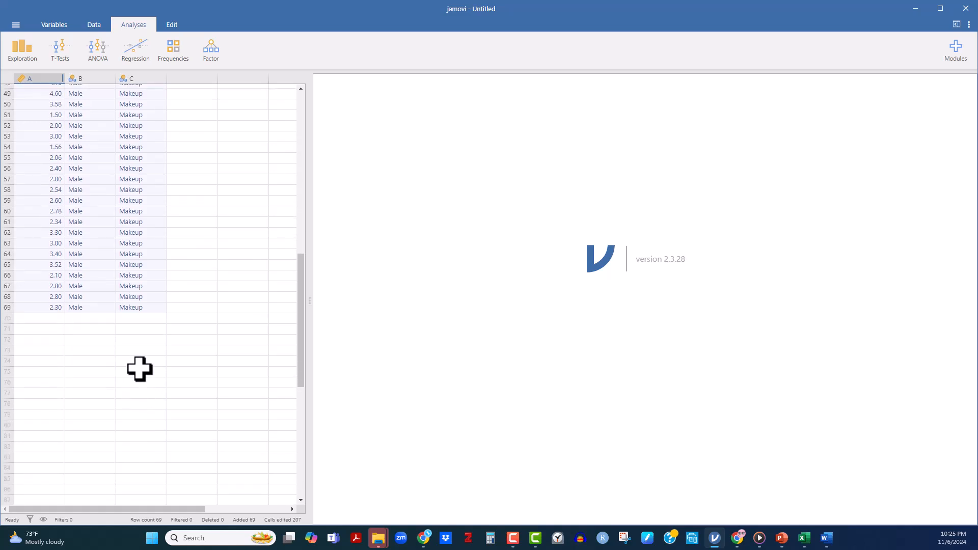
pyautogui.keyDown('shift'); pyautogui.click(152, 307); pyautogui.keyUp('shift')
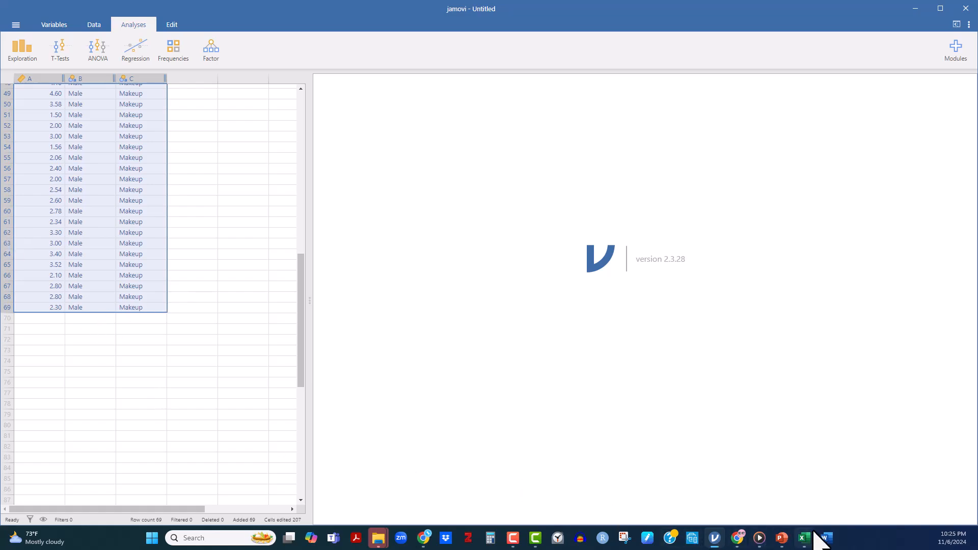
# Switch to the Excel workbook and paste the combined female and male rows into the Makeup sheet, starting at cell A2.
pyautogui.click(803, 543)
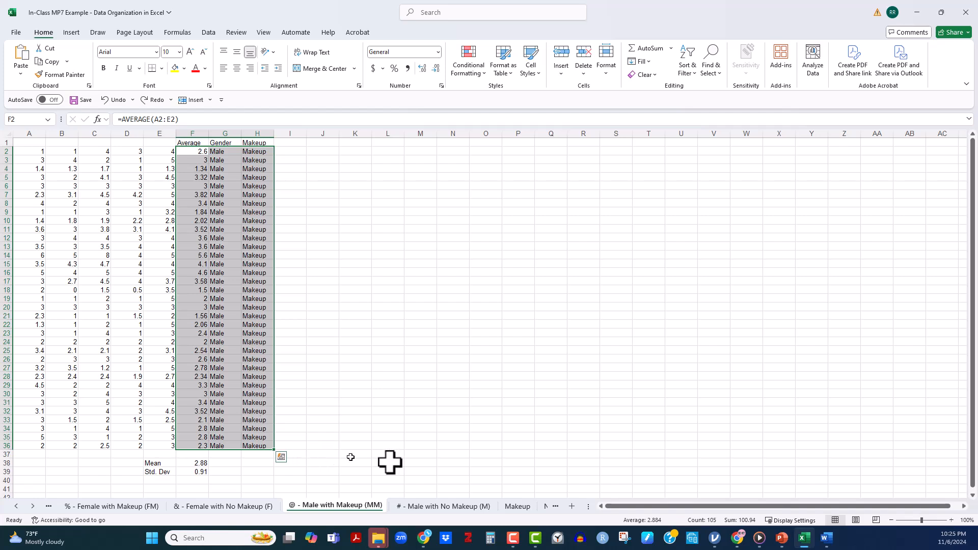
pyautogui.click(517, 506)
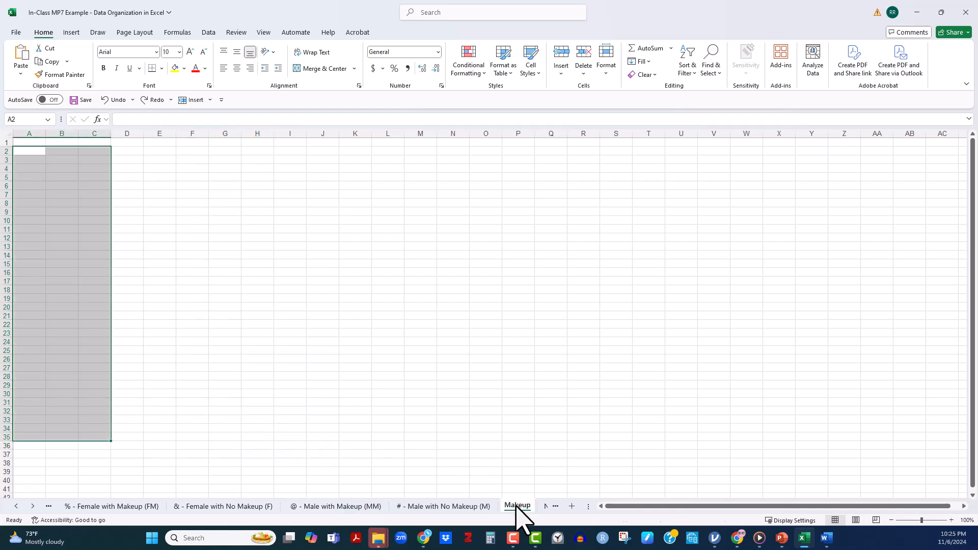
pyautogui.click(37, 157)
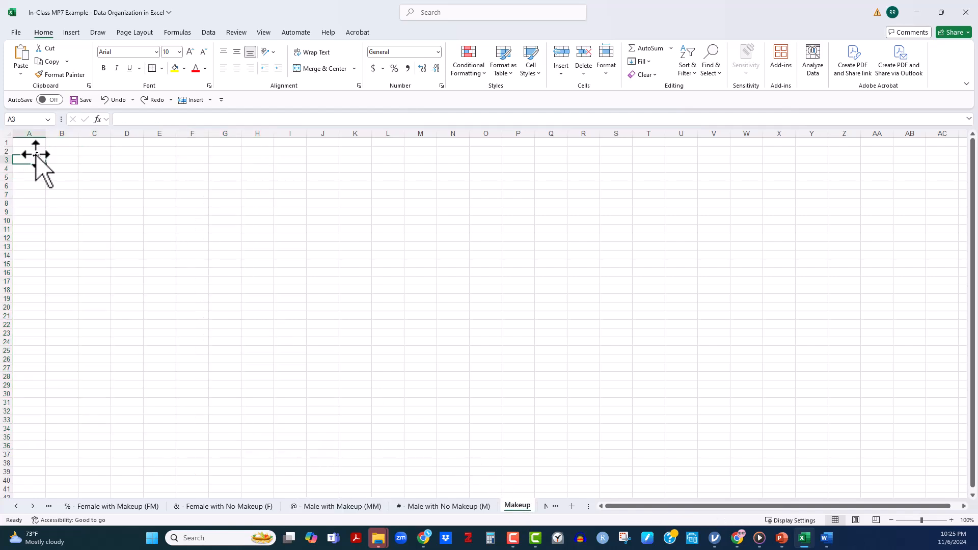
pyautogui.hotkey('ctrl', 'v')
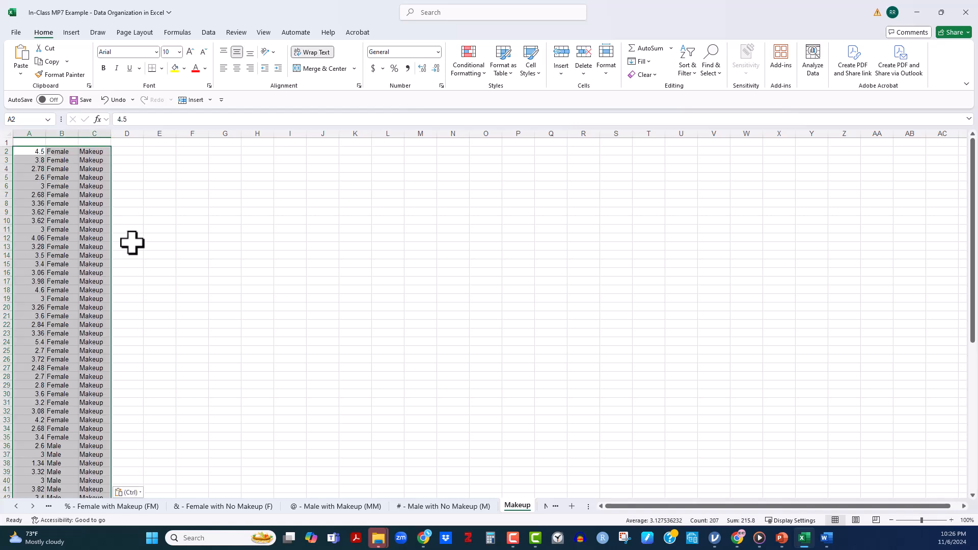
pyautogui.scroll(-5, 131, 245)
pyautogui.scroll(-5, 132, 241)
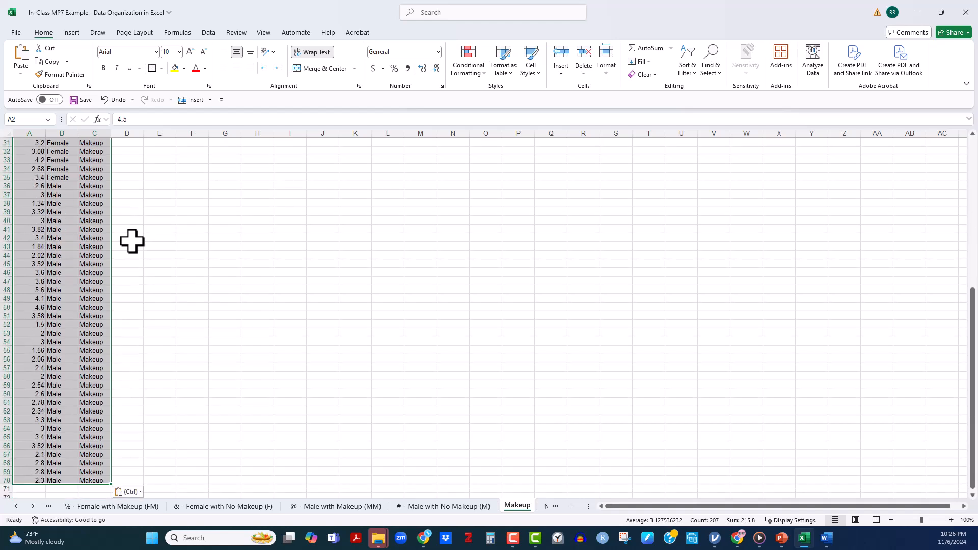
pyautogui.scroll(10, 132, 241)
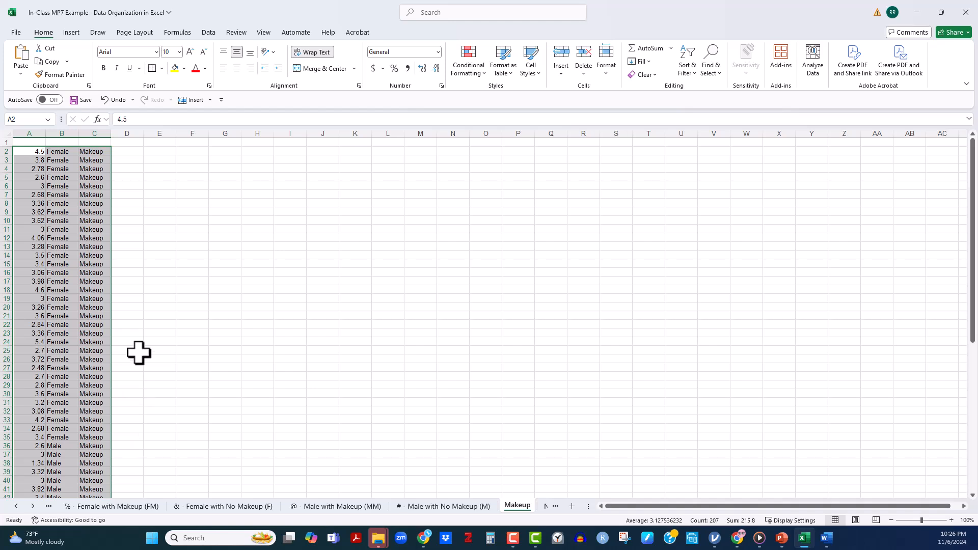
# Label cell B72 "Mean" and cell B73 "Std. Dev." below the pasted data in the Makeup sheet.
pyautogui.scroll(-5, 137, 351)
pyautogui.scroll(-7, 124, 331)
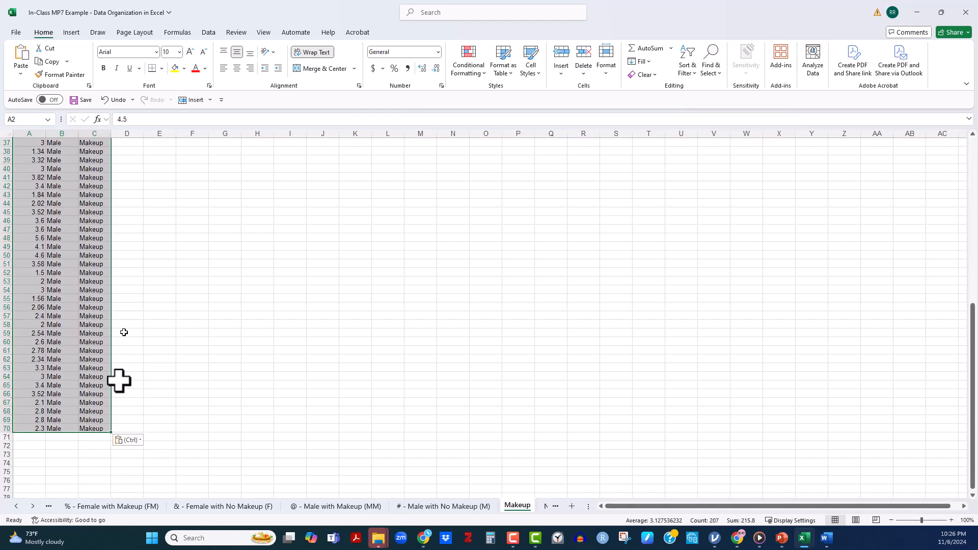
pyautogui.click(35, 445)
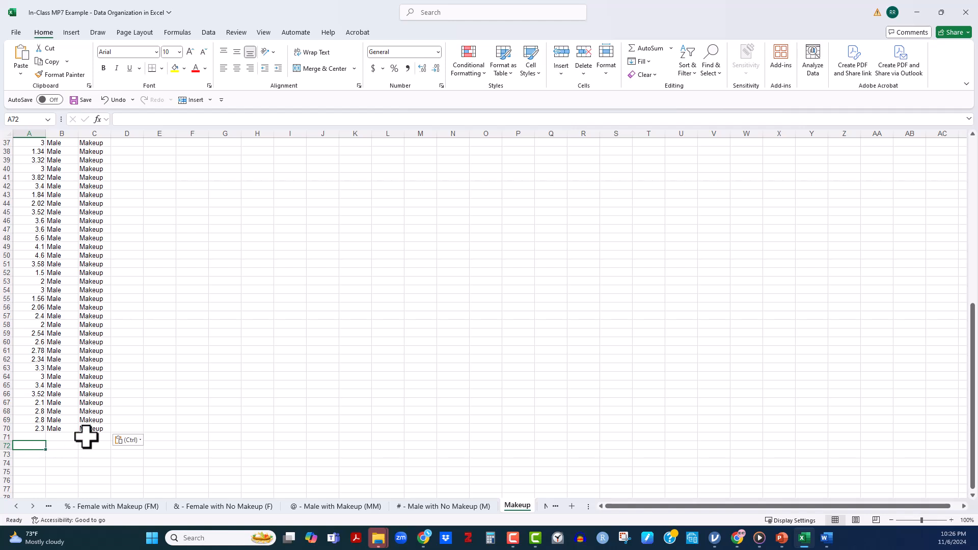
pyautogui.press('Right')
pyautogui.write('Mea')
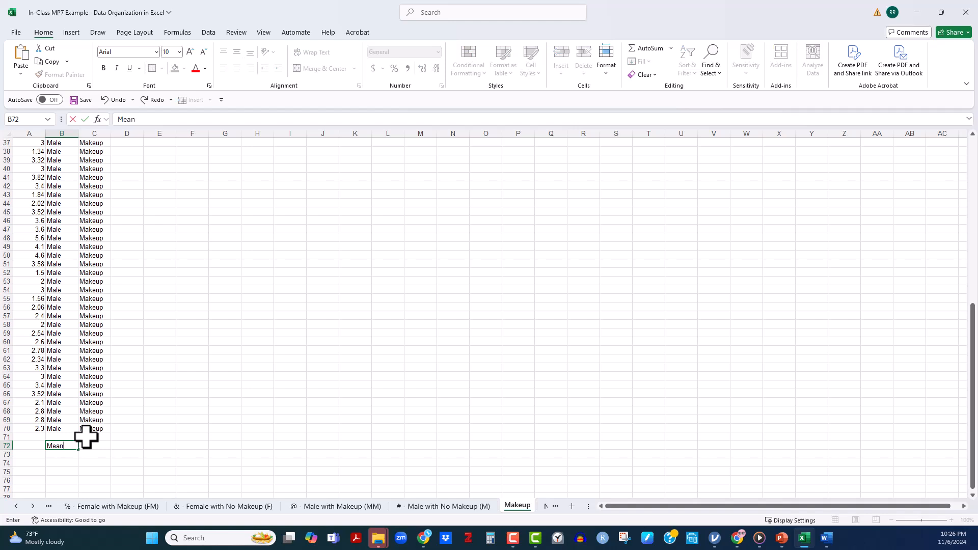
pyautogui.press('Return')
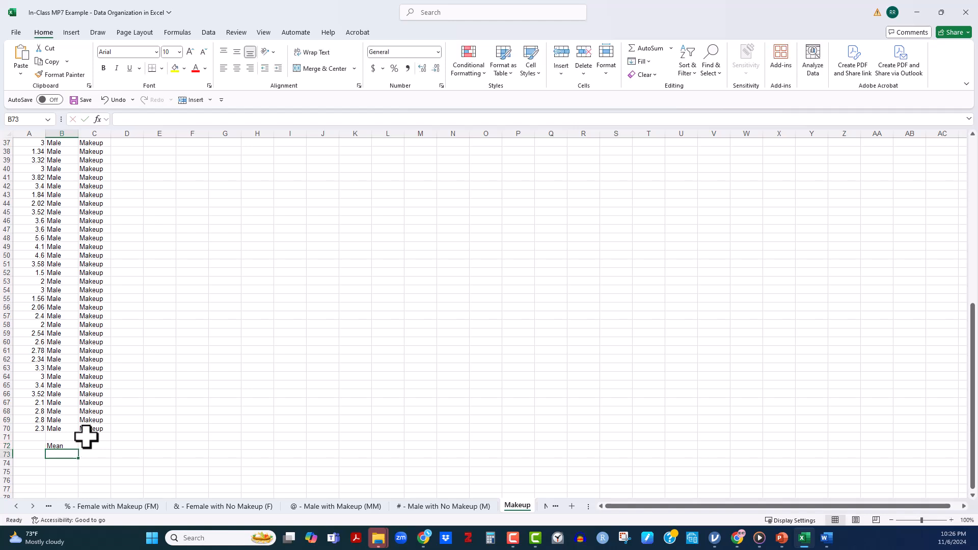
pyautogui.write('Std. Dev.')
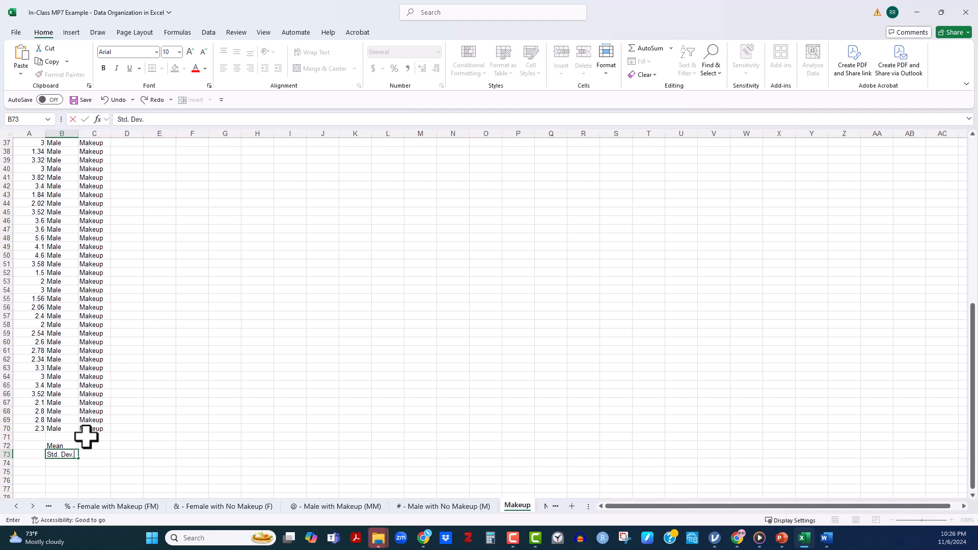
# Compute the mean in cell A72 of the Makeup sheet with =AVERAGE(A2:A70).
pyautogui.press('Left')
pyautogui.press('Up')
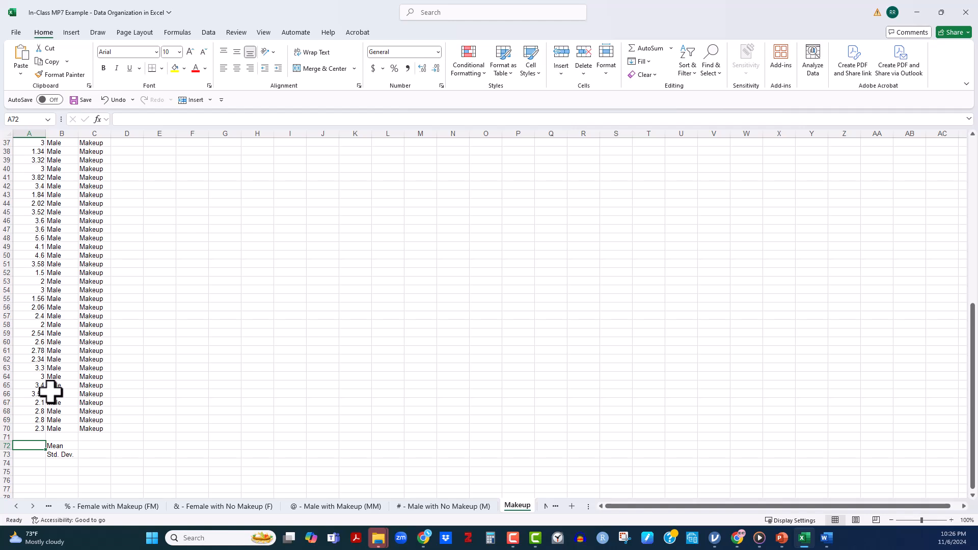
pyautogui.write('=avera')
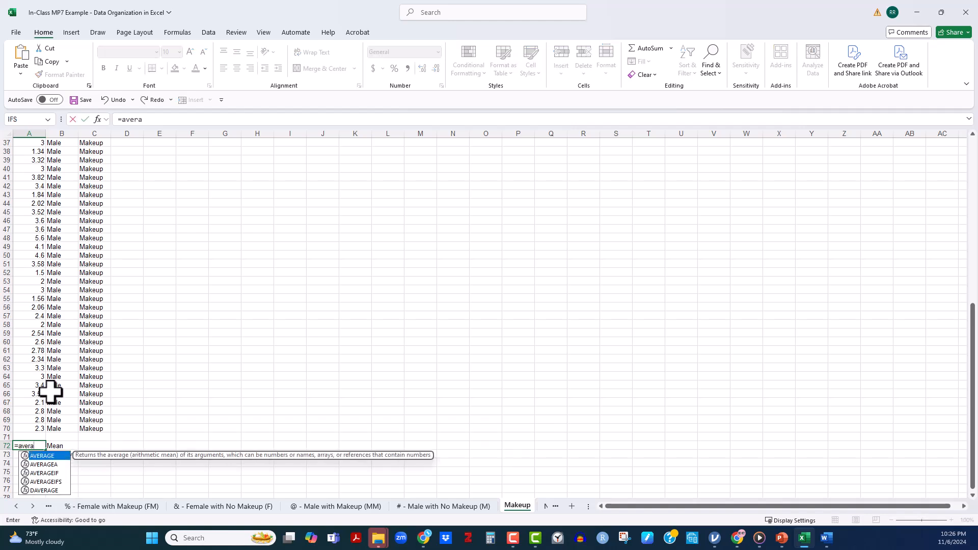
pyautogui.write('ge(')
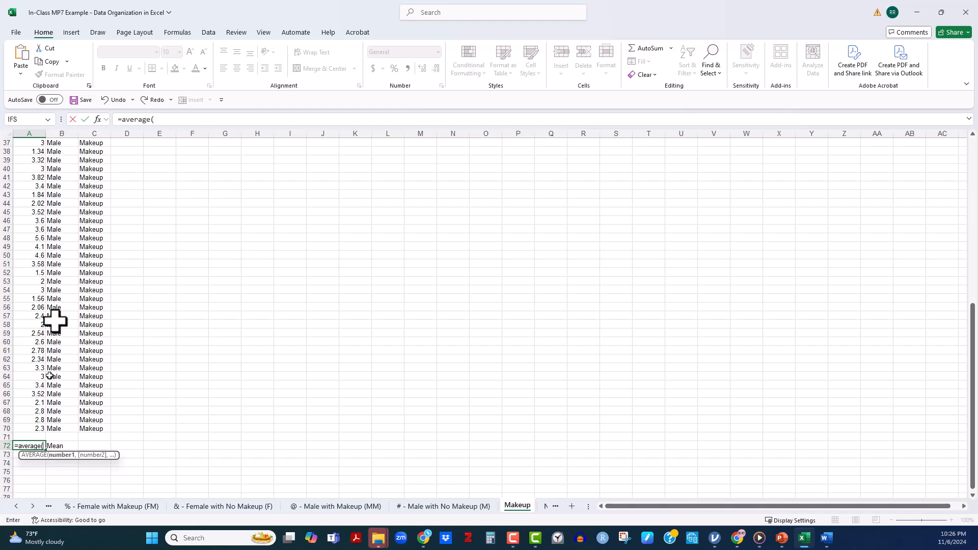
pyautogui.scroll(1, 155, 255)
pyautogui.scroll(11, 155, 254)
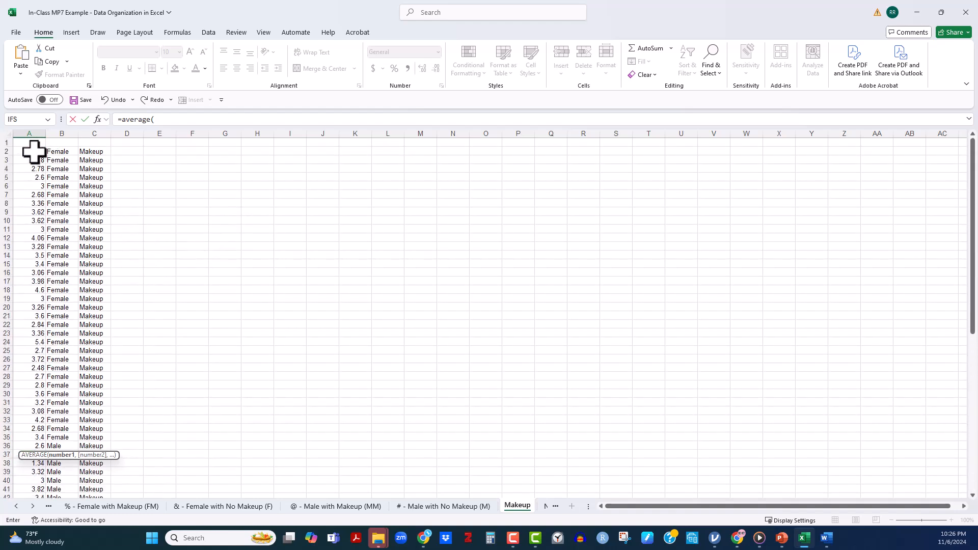
pyautogui.moveTo(31, 204); pyautogui.dragTo(3, 439)
pyautogui.moveTo(4, 488); pyautogui.dragTo(36, 473)
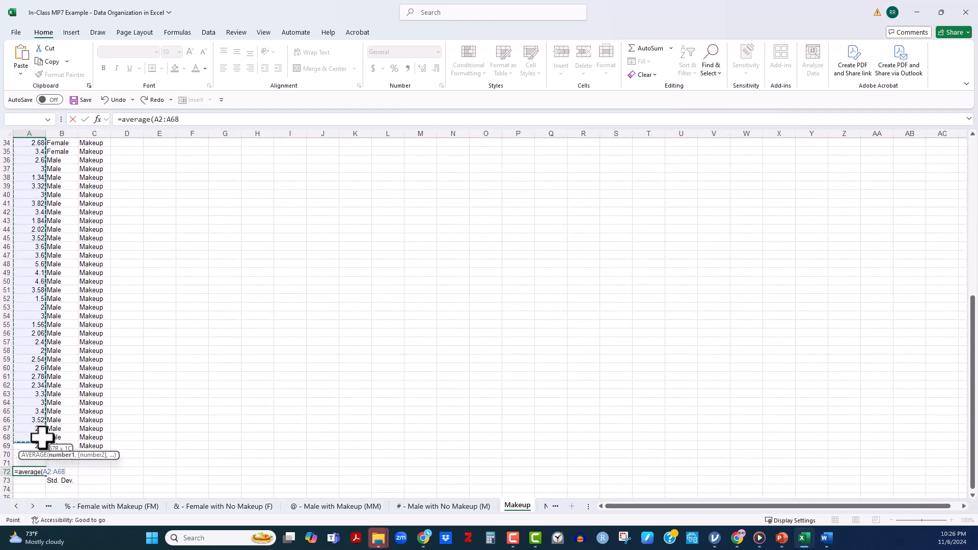
pyautogui.moveTo(45, 440); pyautogui.dragTo(49, 447)
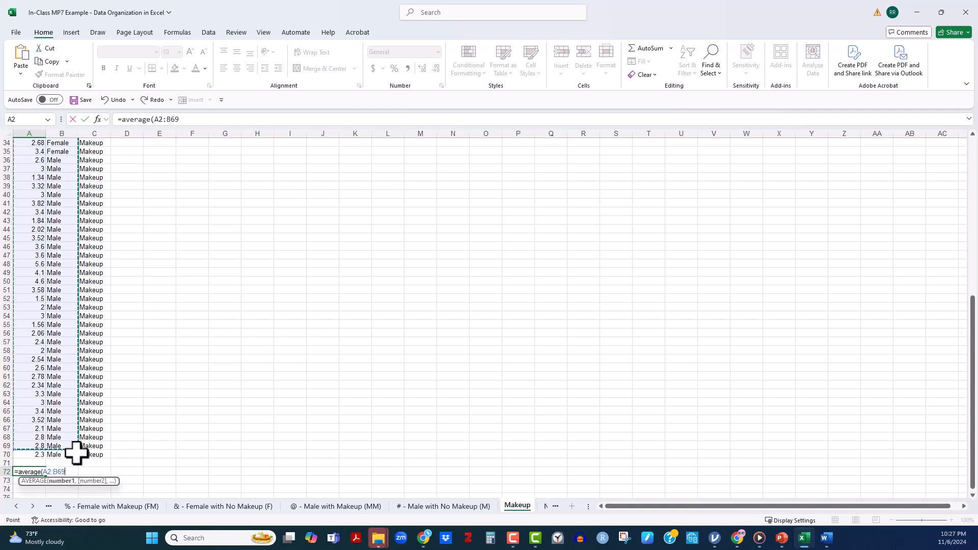
pyautogui.moveTo(77, 450); pyautogui.dragTo(37, 454)
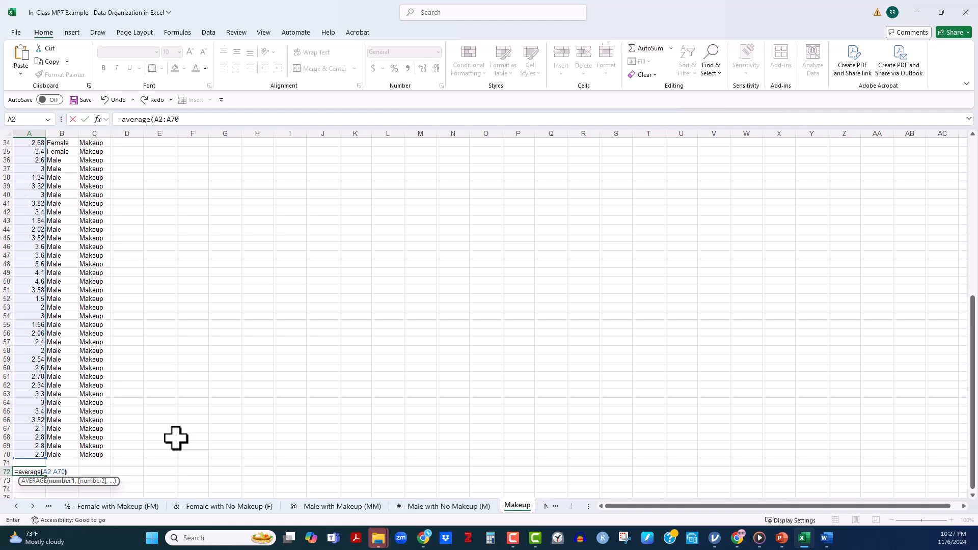
pyautogui.write(')')
pyautogui.press('Return')
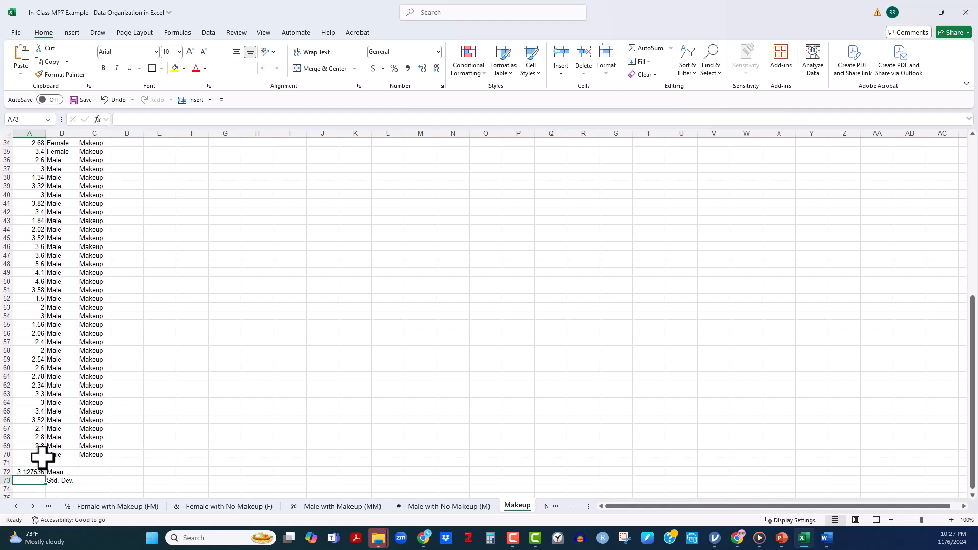
# Compute the sample standard deviation in cell A73 of the Makeup sheet with =STDEV.S(A2:A70).
pyautogui.write('=std')
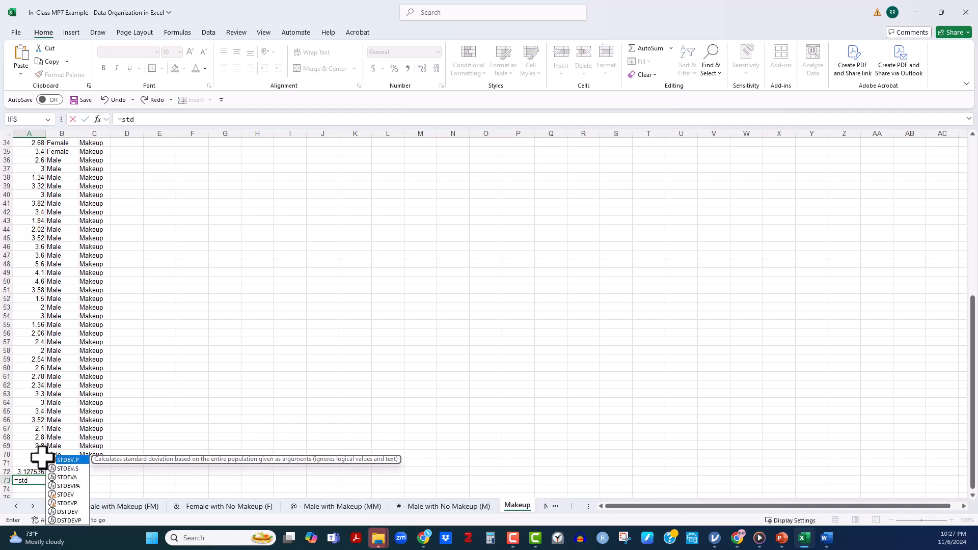
pyautogui.click(66, 468)
pyautogui.doubleClick(67, 468)
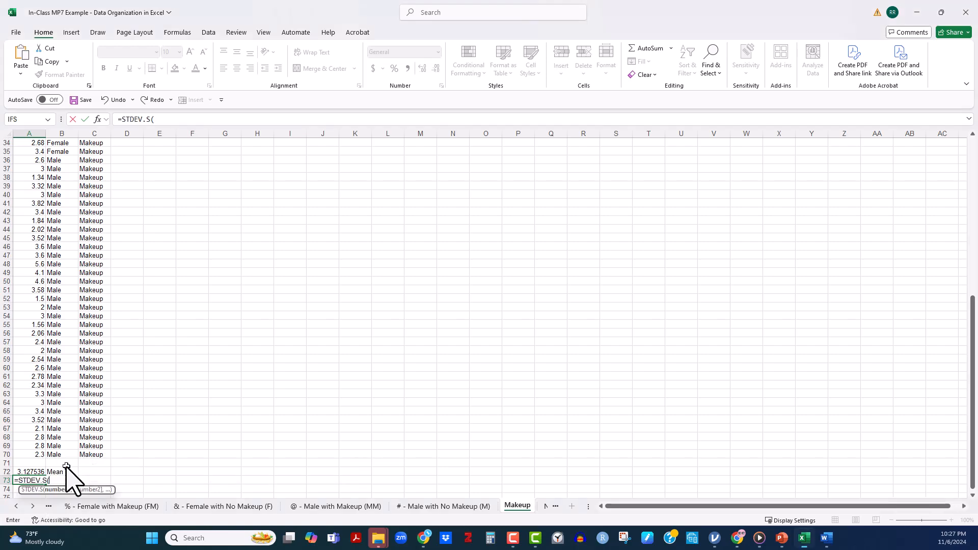
pyautogui.scroll(8, 61, 156)
pyautogui.scroll(3, 36, 160)
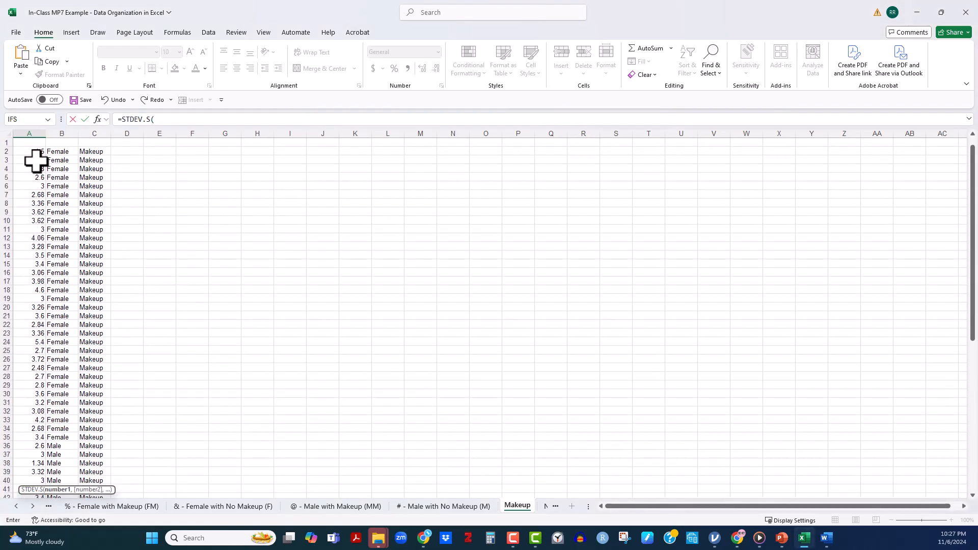
pyautogui.moveTo(25, 152); pyautogui.dragTo(31, 469)
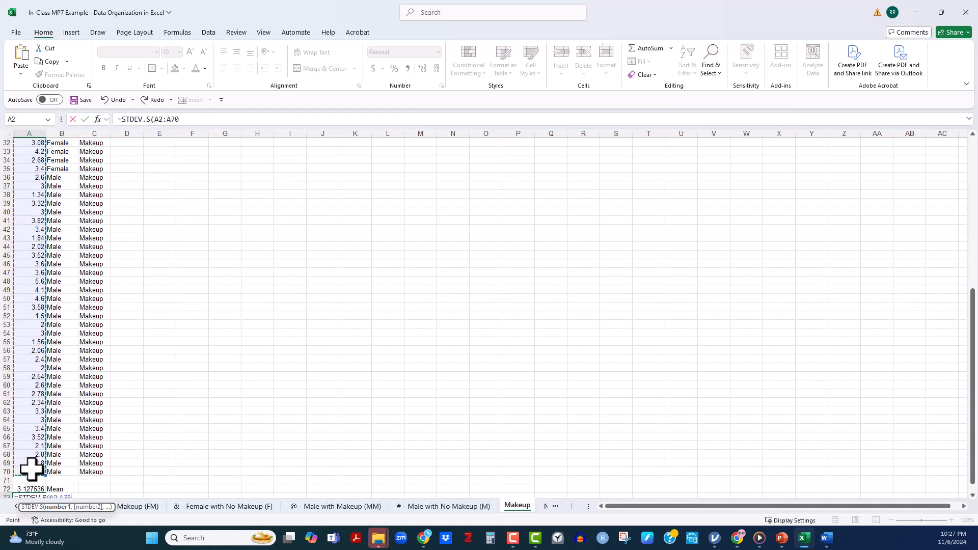
pyautogui.write(')')
pyautogui.press('Return')
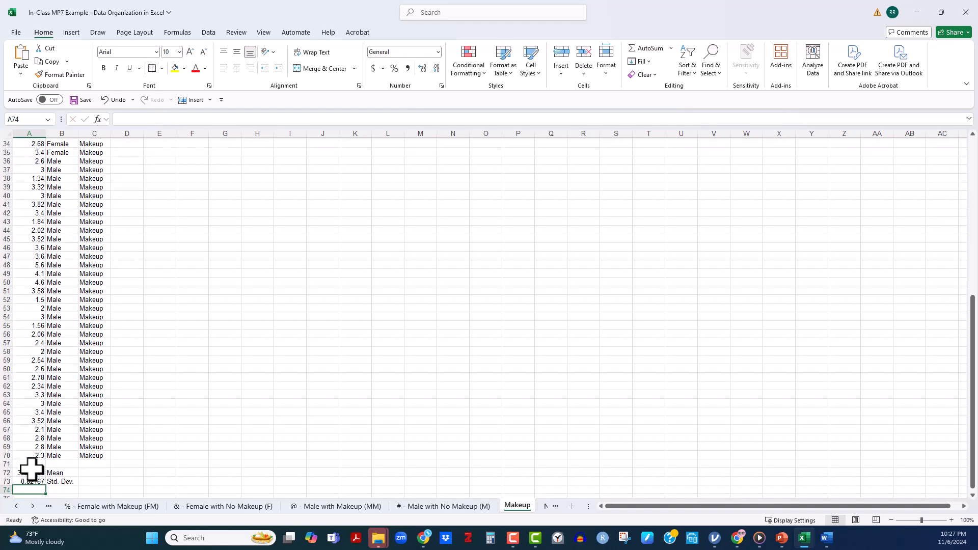
# Format the mean and standard deviation in cells A72 and A73 to two decimal places.
pyautogui.moveTo(30, 469); pyautogui.dragTo(31, 483)
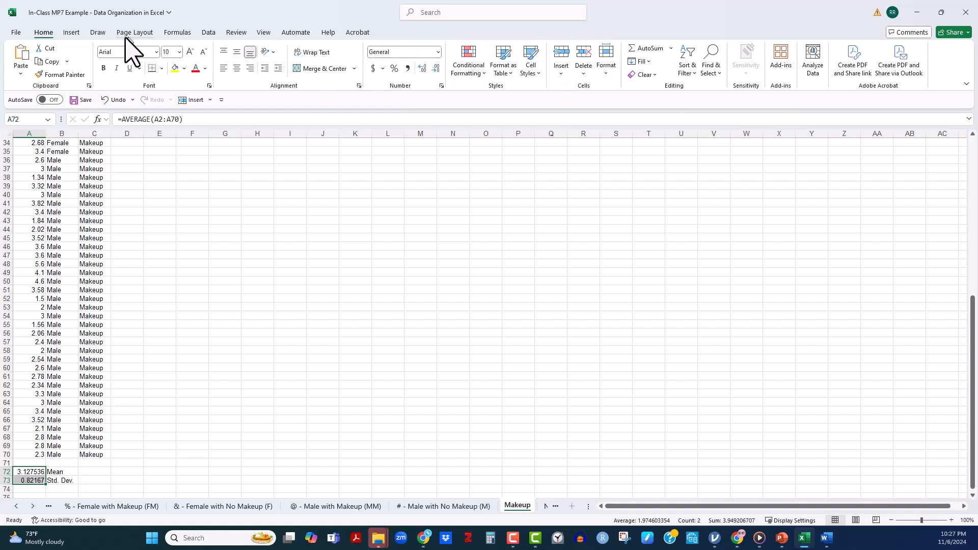
pyautogui.click(436, 69)
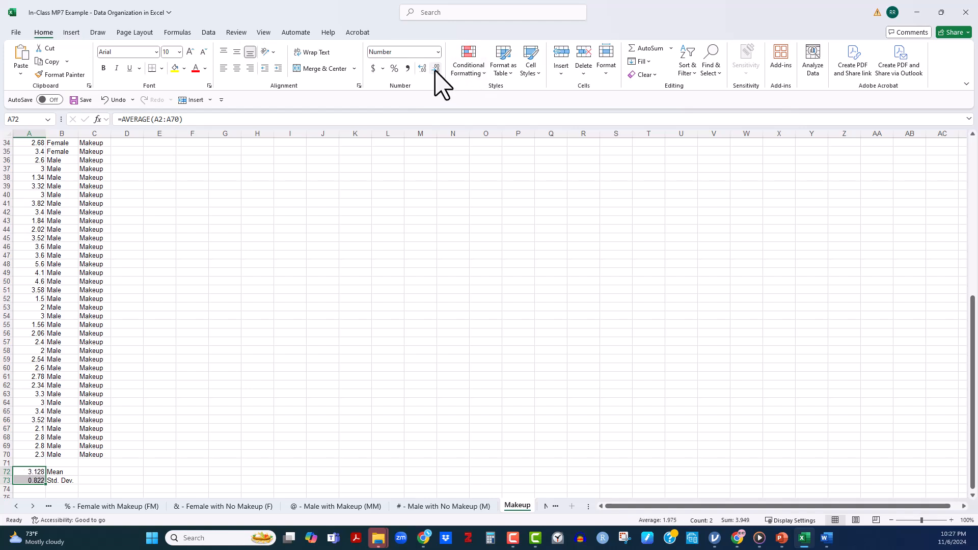
pyautogui.click(117, 421)
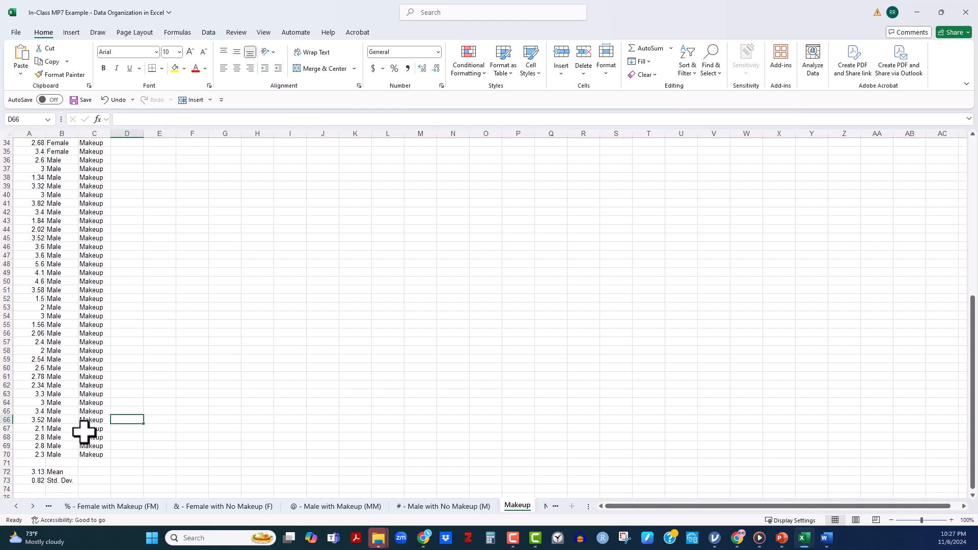
# View the empty No Makeup sheet and compare it with the completed Makeup sheet.
pyautogui.click(544, 506)
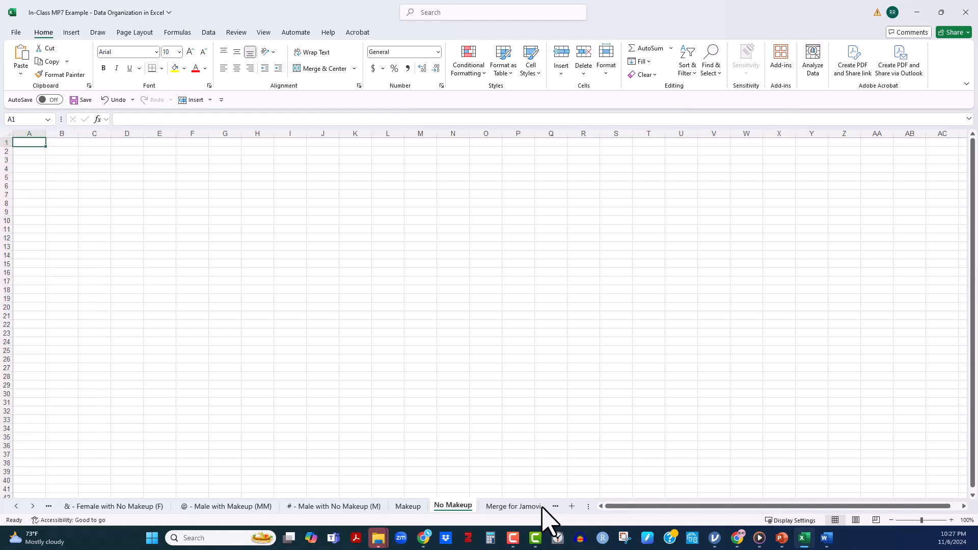
pyautogui.click(413, 508)
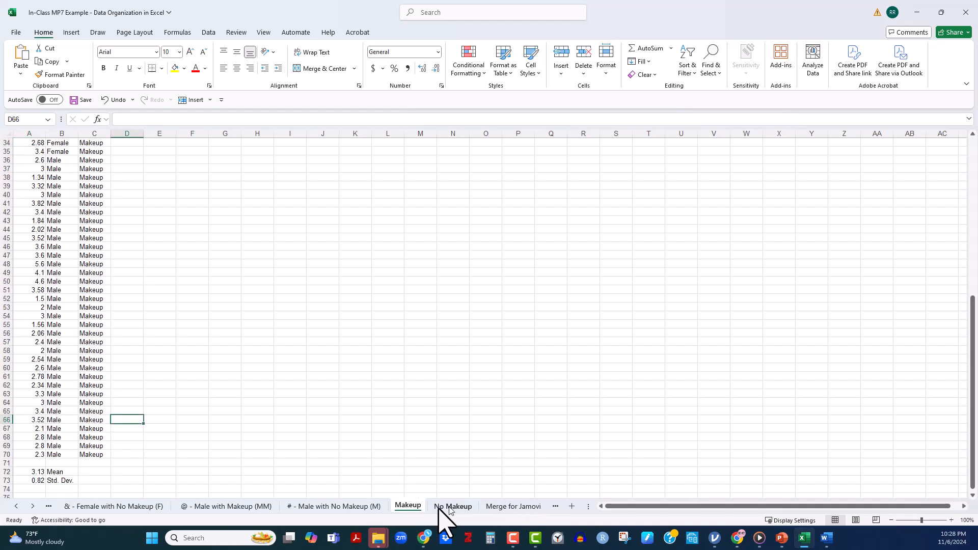
pyautogui.click(447, 506)
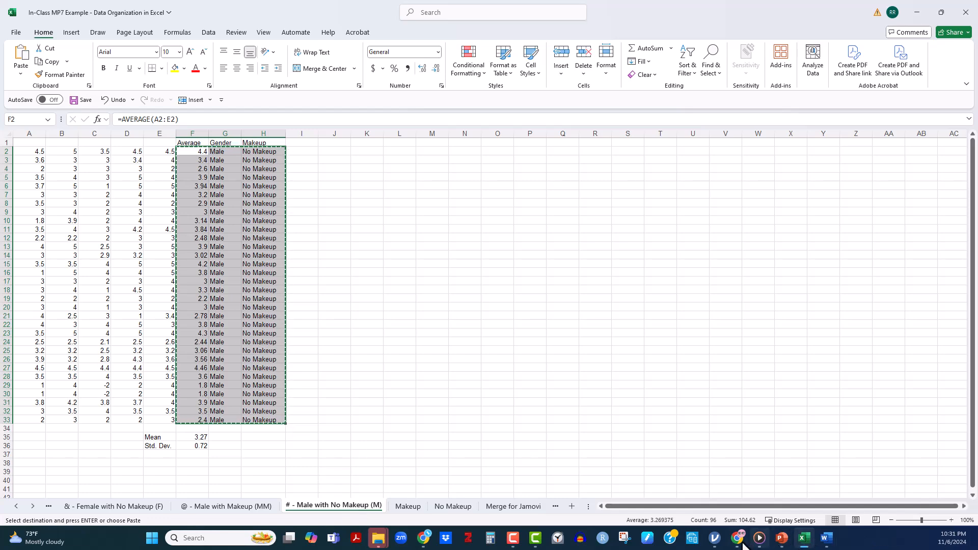
# Switch to jamovi, then select and copy the No Makeup rows 70 to 118 across columns A to C.
pyautogui.click(719, 544)
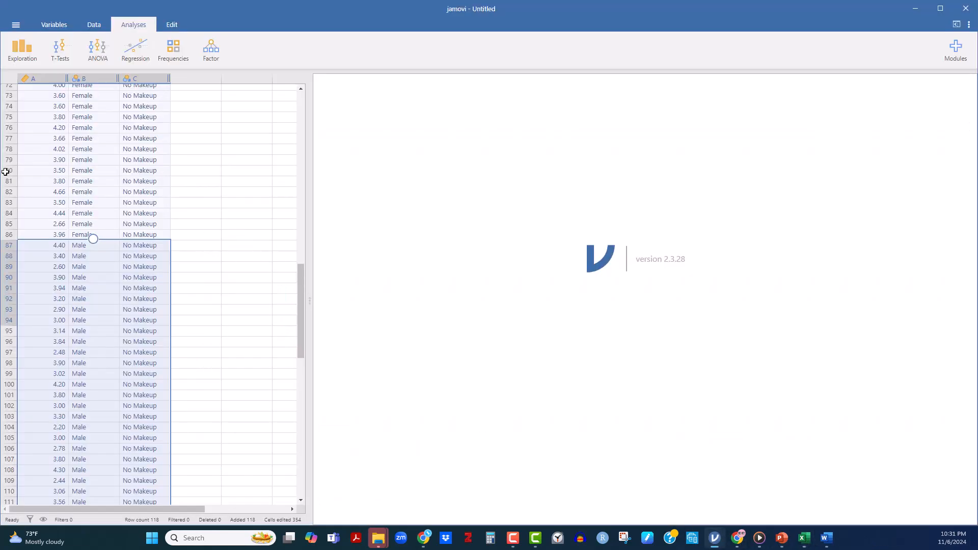
pyautogui.scroll(5, 164, 209)
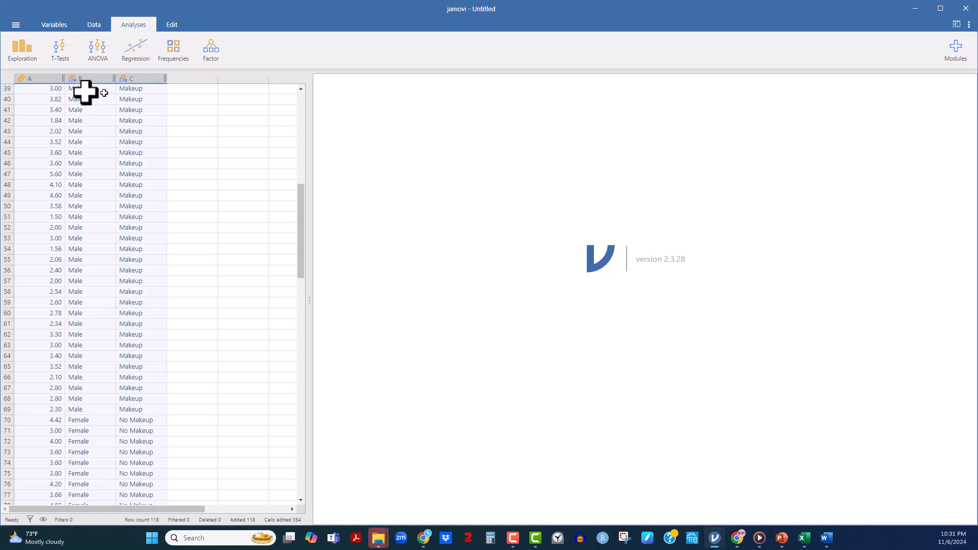
pyautogui.scroll(-3, 137, 236)
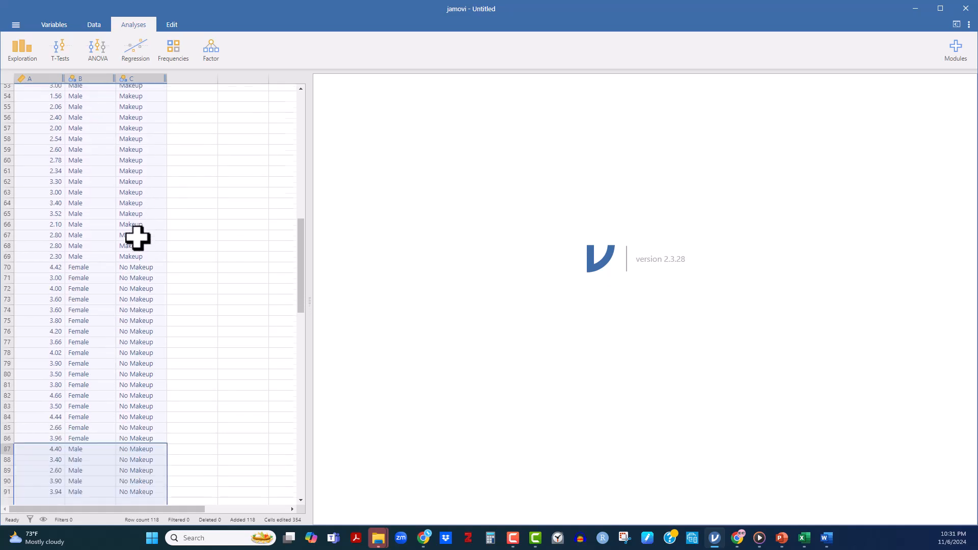
pyautogui.scroll(-2, 141, 240)
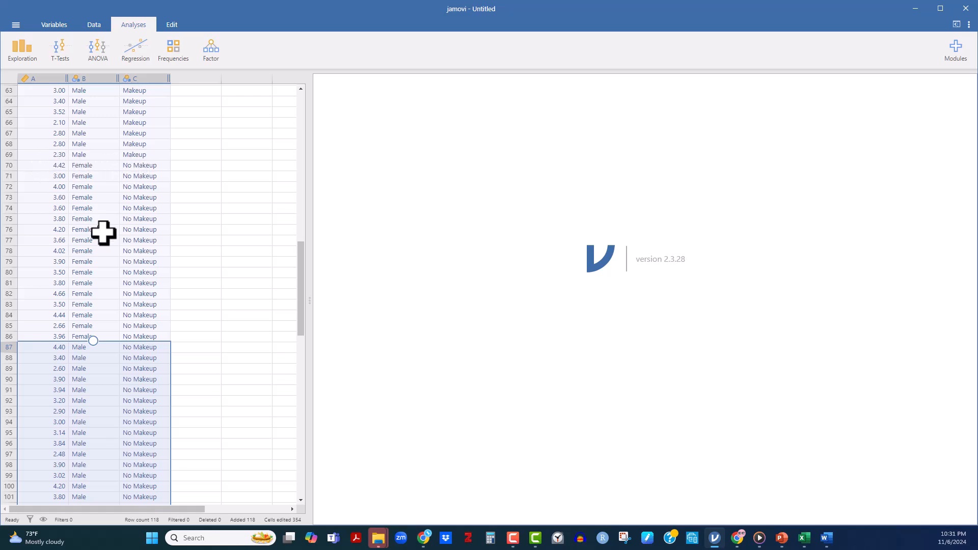
pyautogui.moveTo(93, 340); pyautogui.dragTo(112, 160)
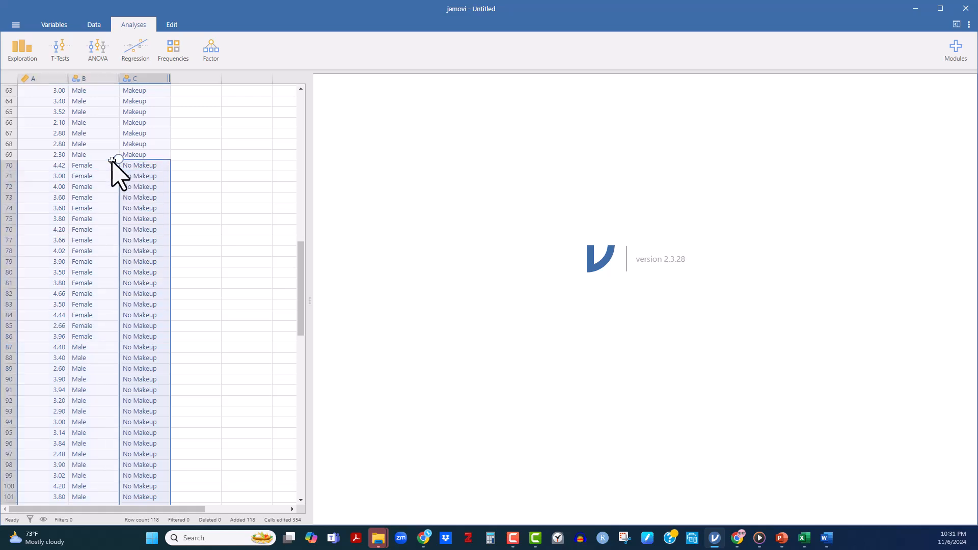
pyautogui.click(45, 165)
pyautogui.moveTo(70, 173); pyautogui.dragTo(178, 472)
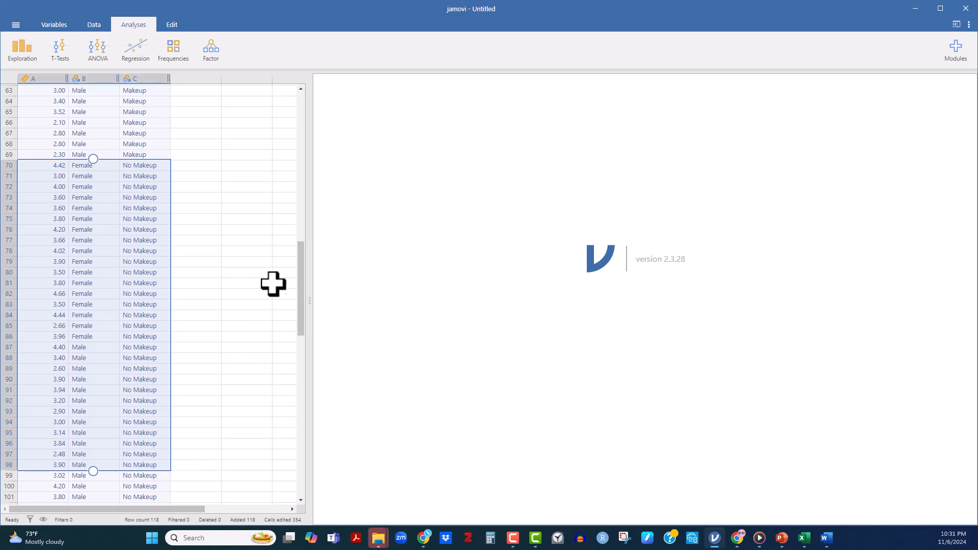
pyautogui.moveTo(302, 270); pyautogui.dragTo(286, 349)
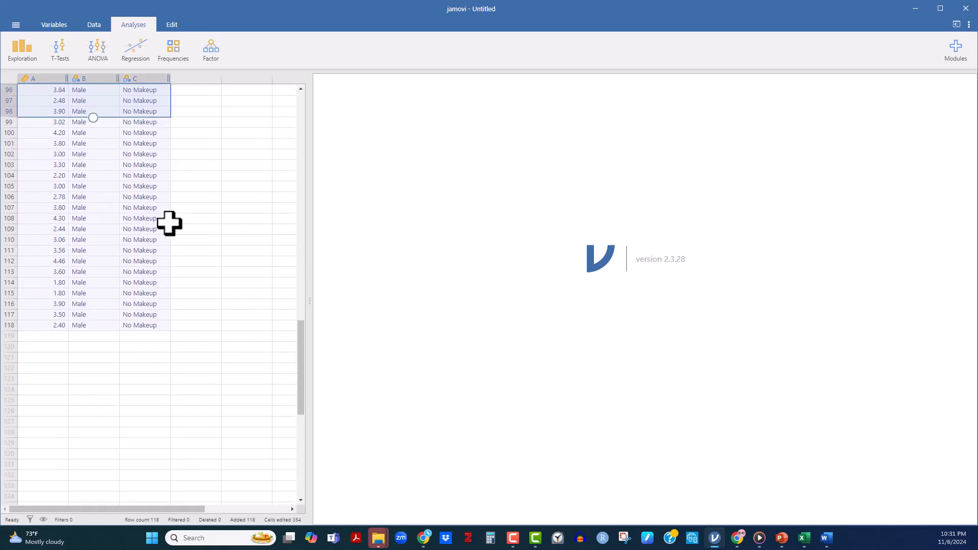
pyautogui.moveTo(94, 119); pyautogui.dragTo(109, 330)
pyautogui.moveTo(121, 332); pyautogui.dragTo(171, 329)
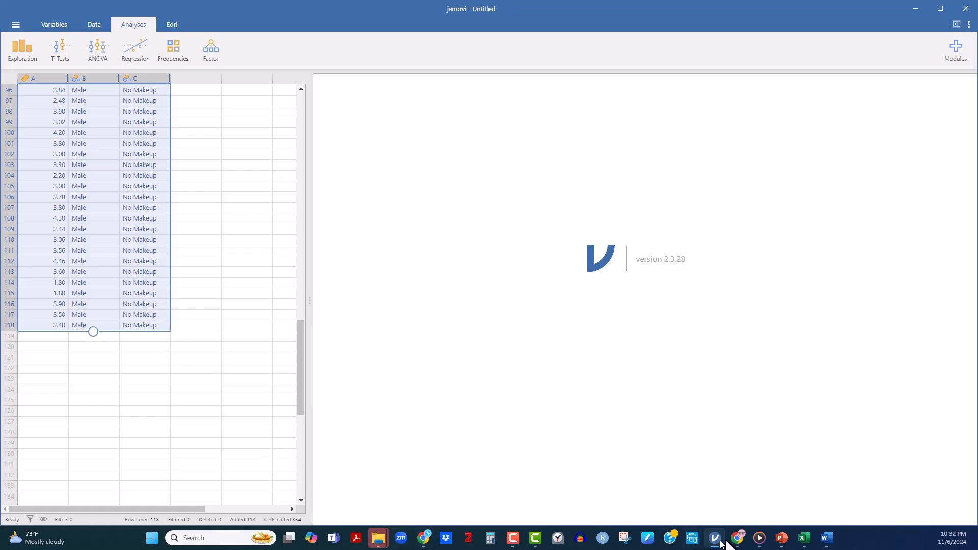
# Switch to the Excel workbook and paste the copied female and male rows into the No Makeup sheet, starting at cell A2.
pyautogui.click(804, 539)
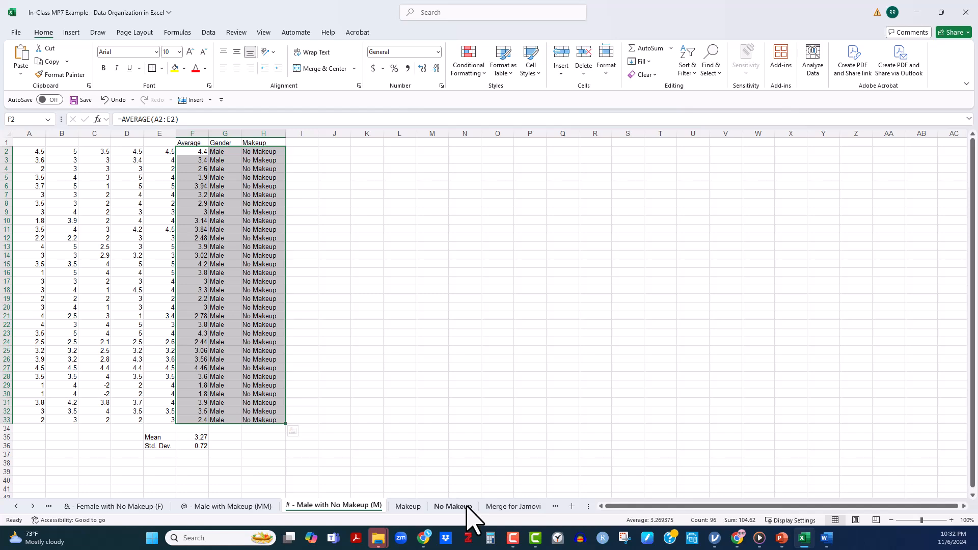
pyautogui.click(453, 506)
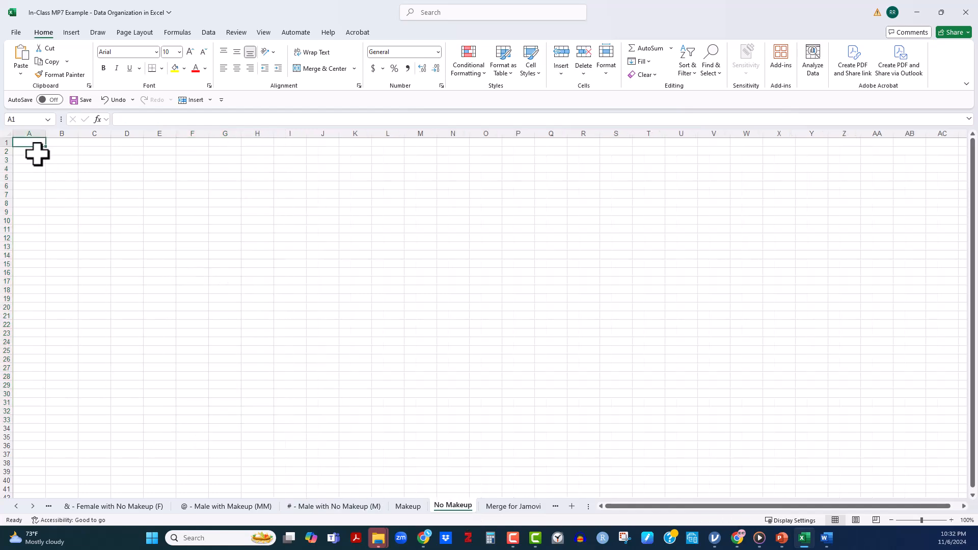
pyautogui.hotkey('ctrl', 'v')
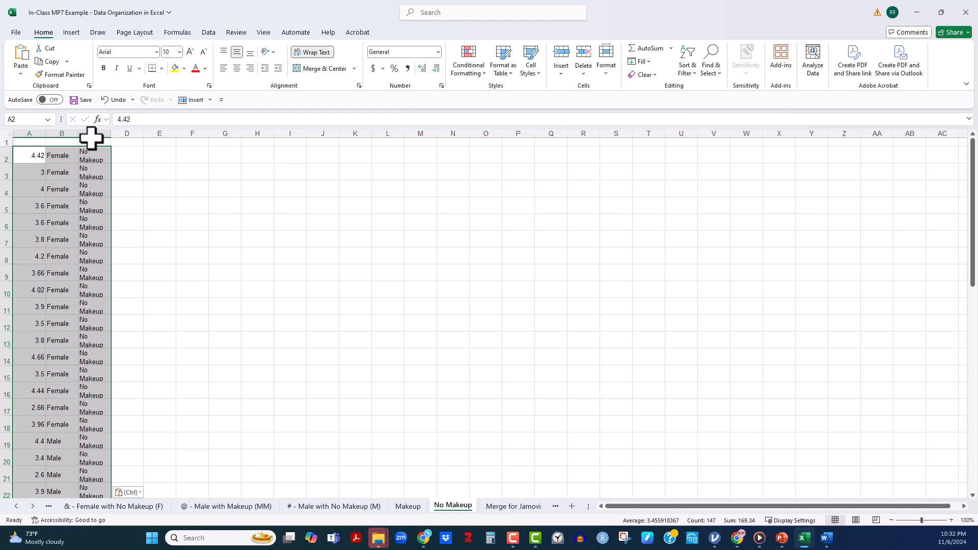
# Widen columns A to C of the No Makeup sheet so each condition label fits on one line.
pyautogui.click(131, 168)
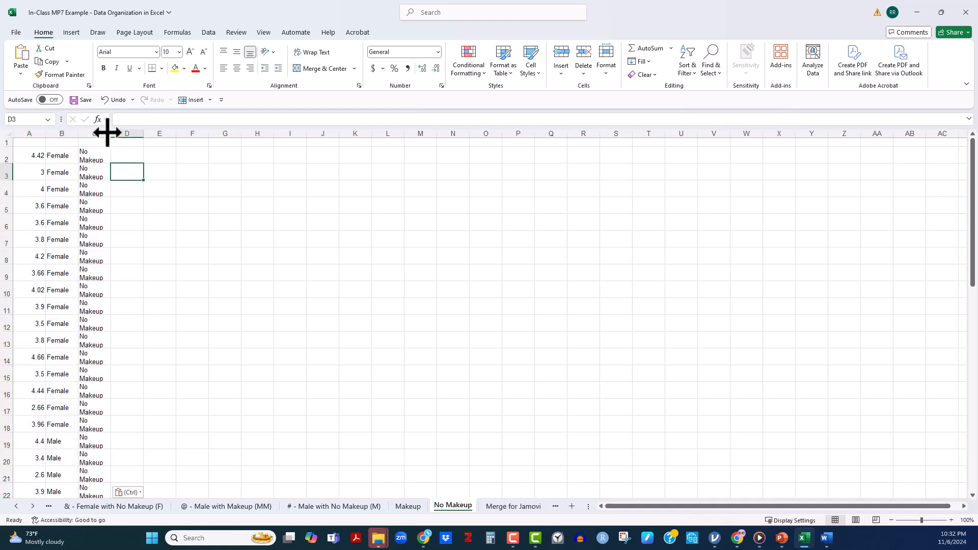
pyautogui.moveTo(110, 131); pyautogui.dragTo(130, 137)
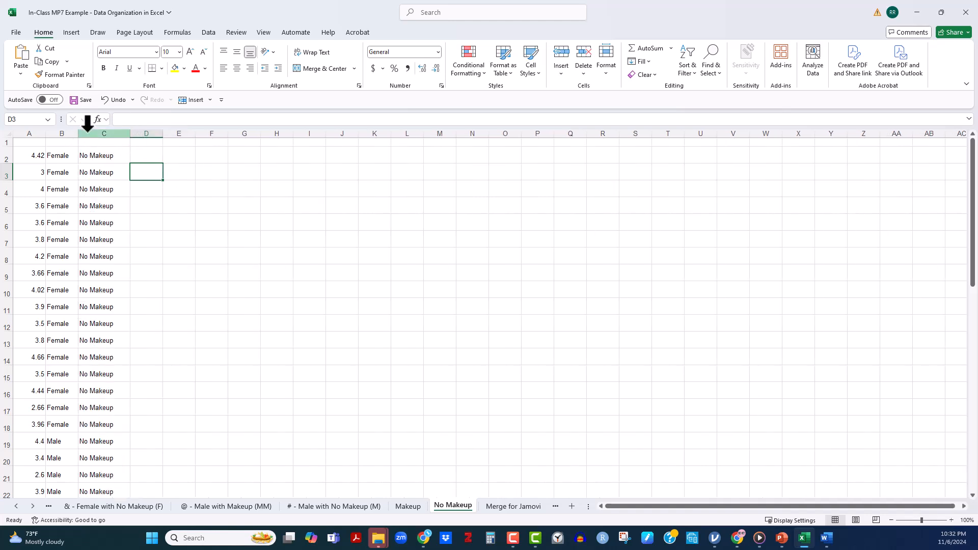
pyautogui.moveTo(78, 132); pyautogui.dragTo(54, 135)
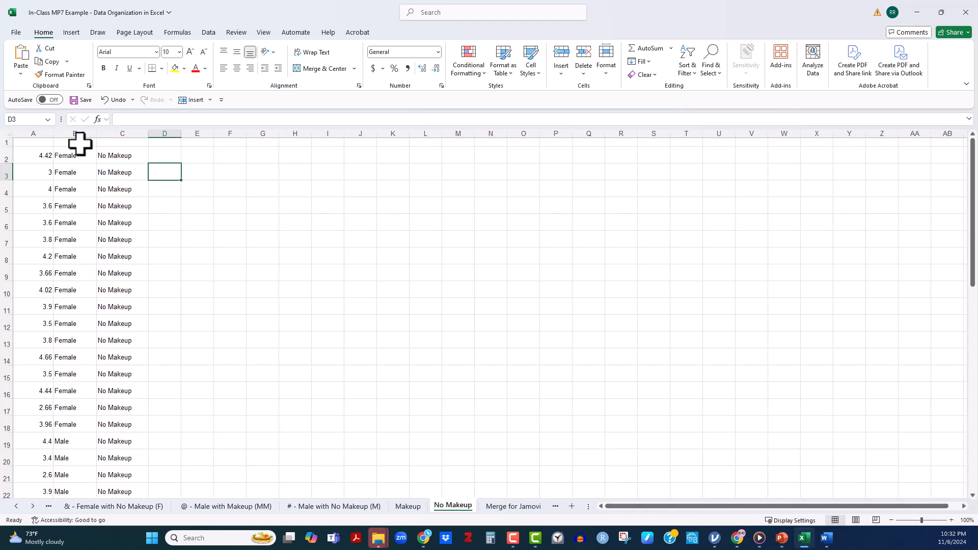
# Label cells B52 and B53 below the No Makeup data as Mean and Std. Dev.
pyautogui.scroll(-7, 183, 212)
pyautogui.scroll(-4, 184, 212)
pyautogui.click(39, 397)
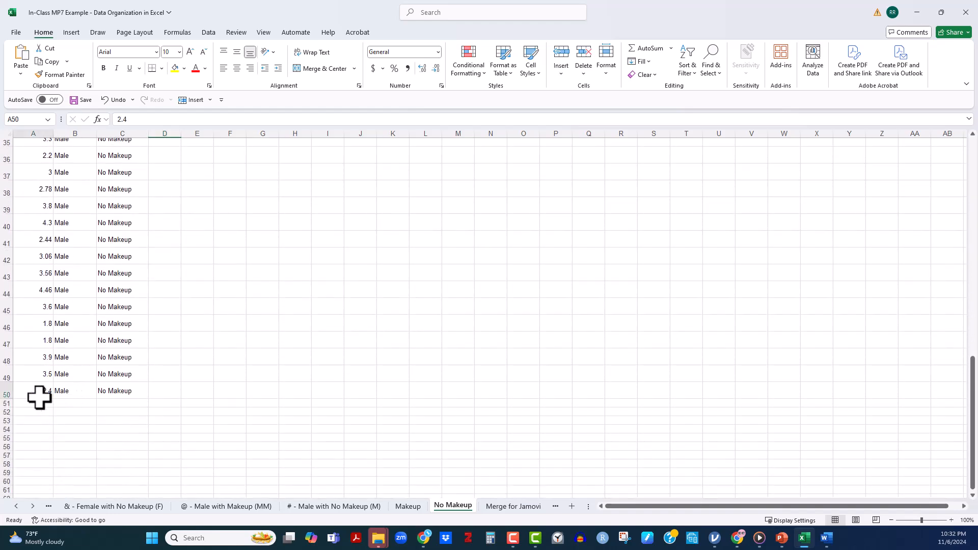
pyautogui.click(76, 412)
pyautogui.write('Me')
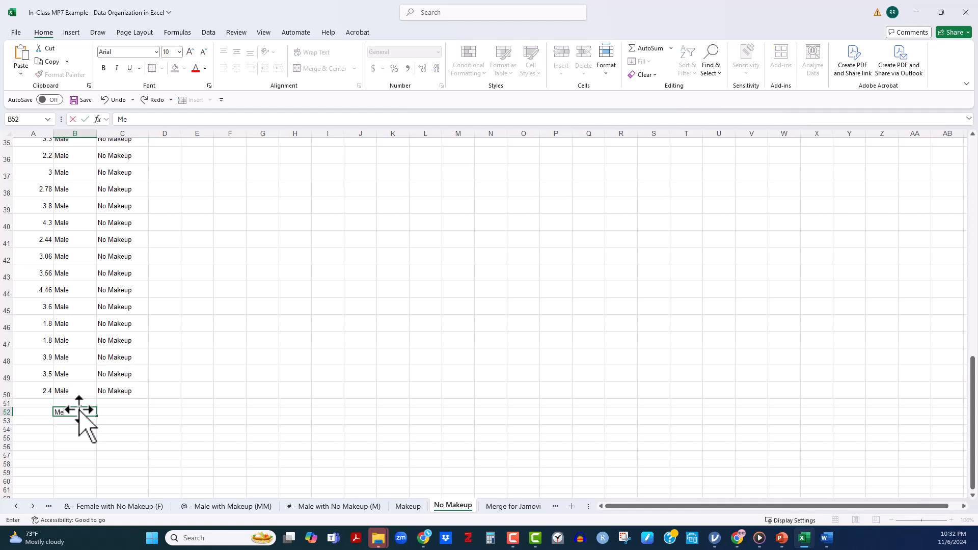
pyautogui.write('an')
pyautogui.press('Return')
pyautogui.write('S')
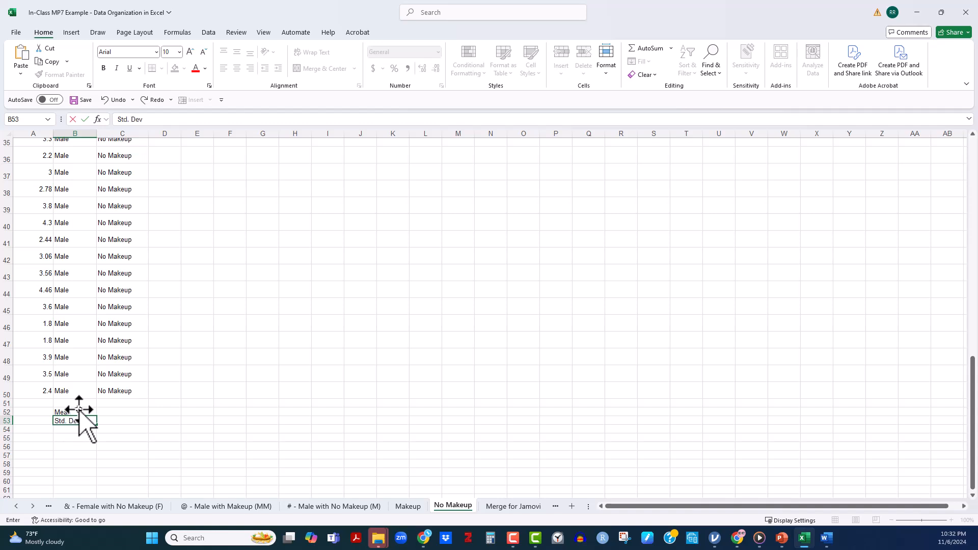
pyautogui.write('td. Dev')
# Calculate the mean of the No Makeup ratings in cell A52 with the AVERAGE function over A2:A50.
pyautogui.press('Left')
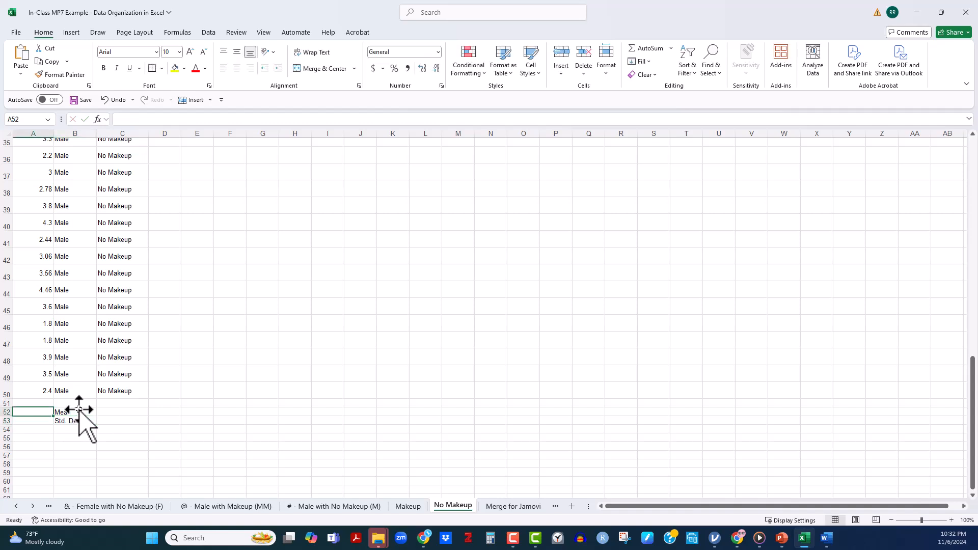
pyautogui.write('=')
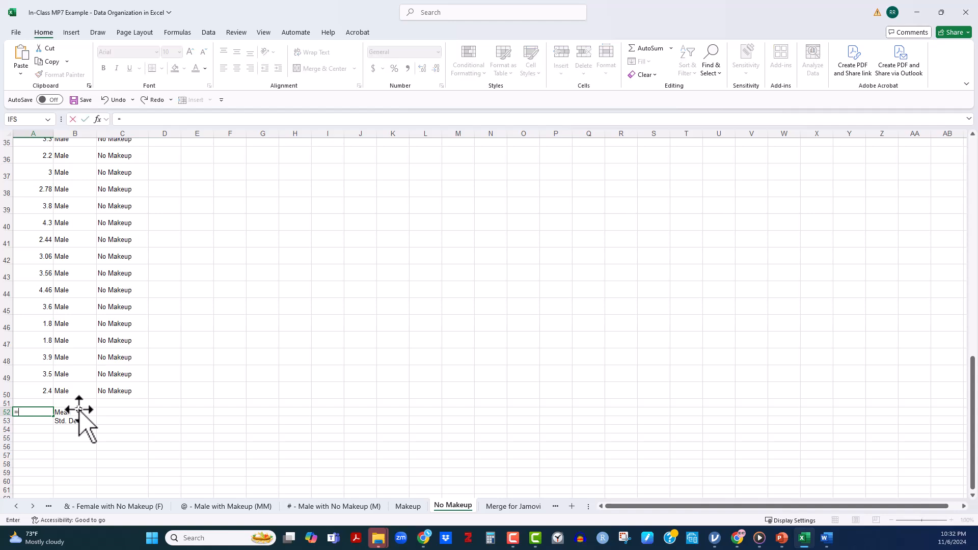
pyautogui.write('avera')
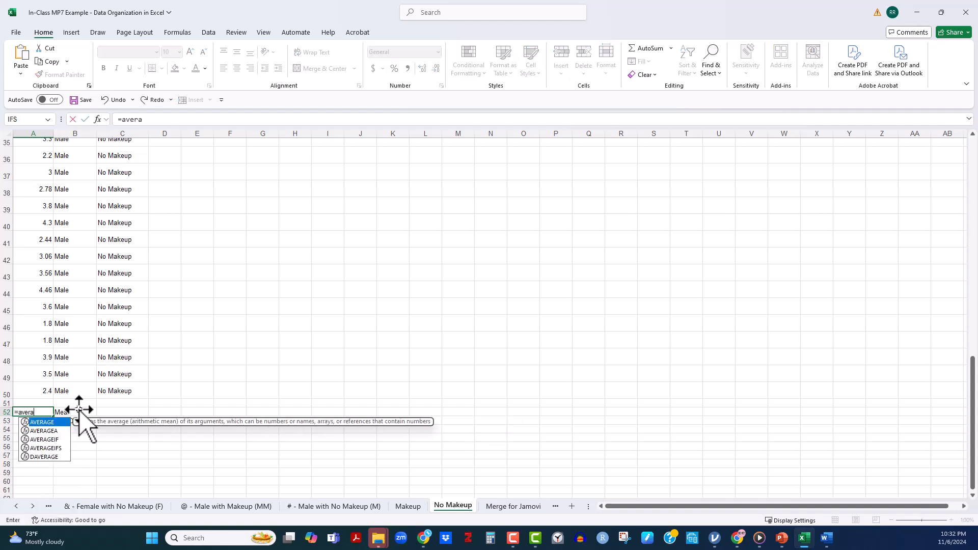
pyautogui.write('ge(')
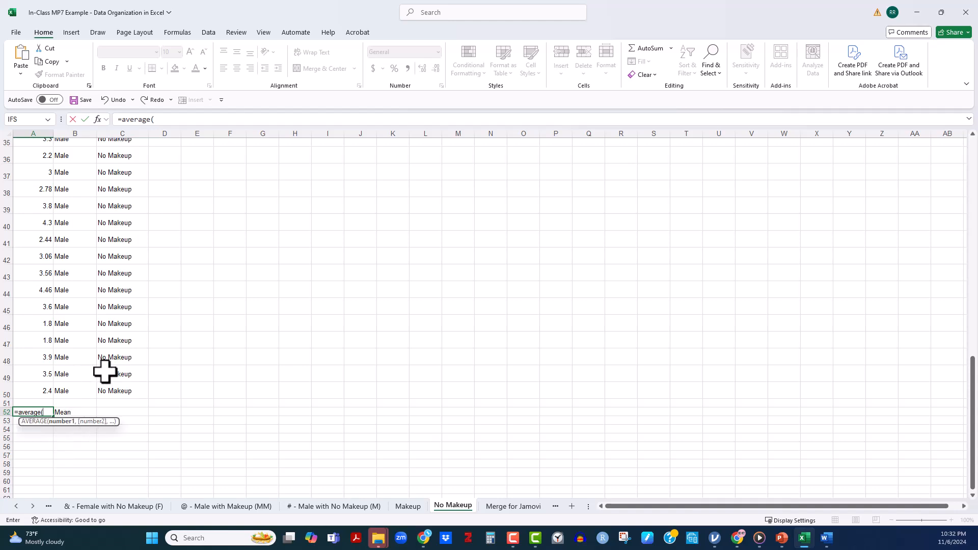
pyautogui.scroll(11, 168, 301)
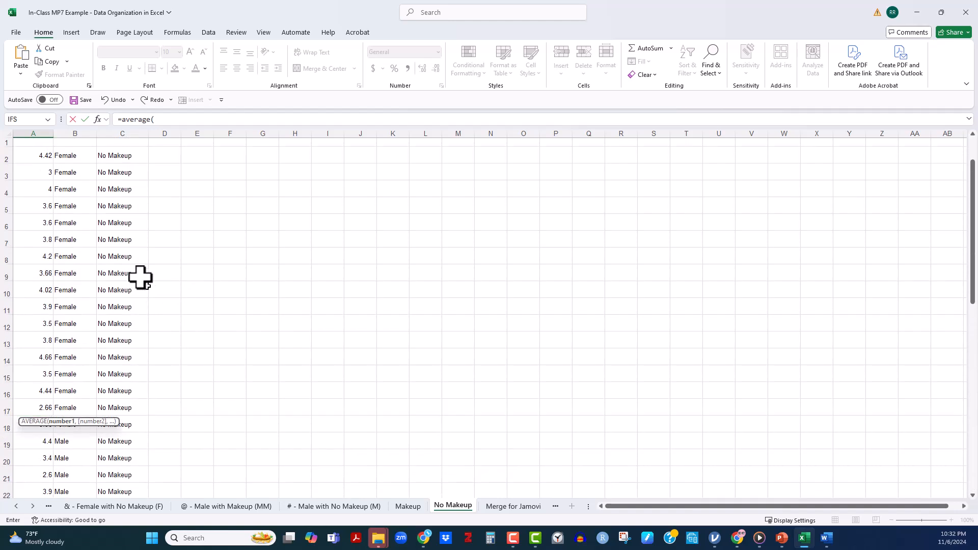
pyautogui.moveTo(40, 159); pyautogui.dragTo(36, 376)
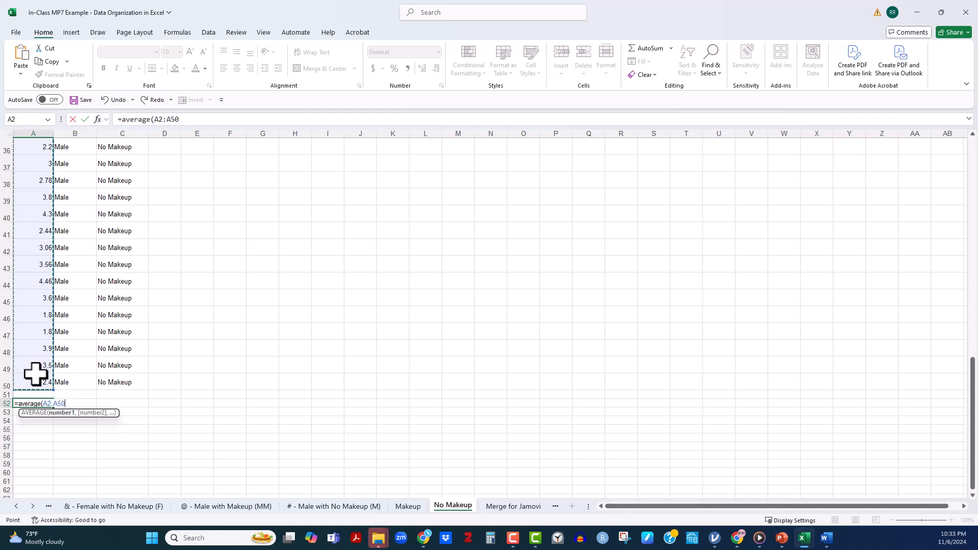
pyautogui.press('Return')
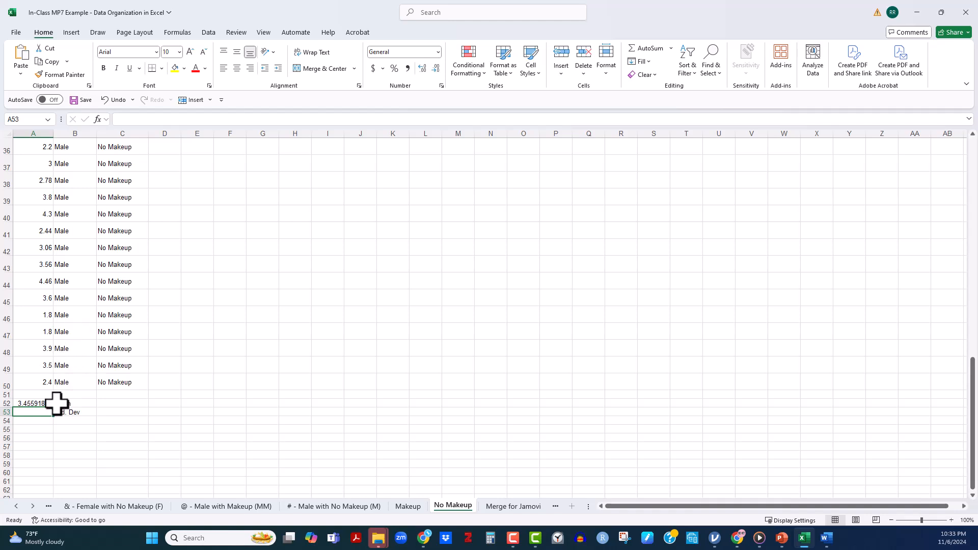
# Calculate the standard deviation of the No Makeup ratings in cell A53 with STDEV.S over A2:A50.
pyautogui.write('=std')
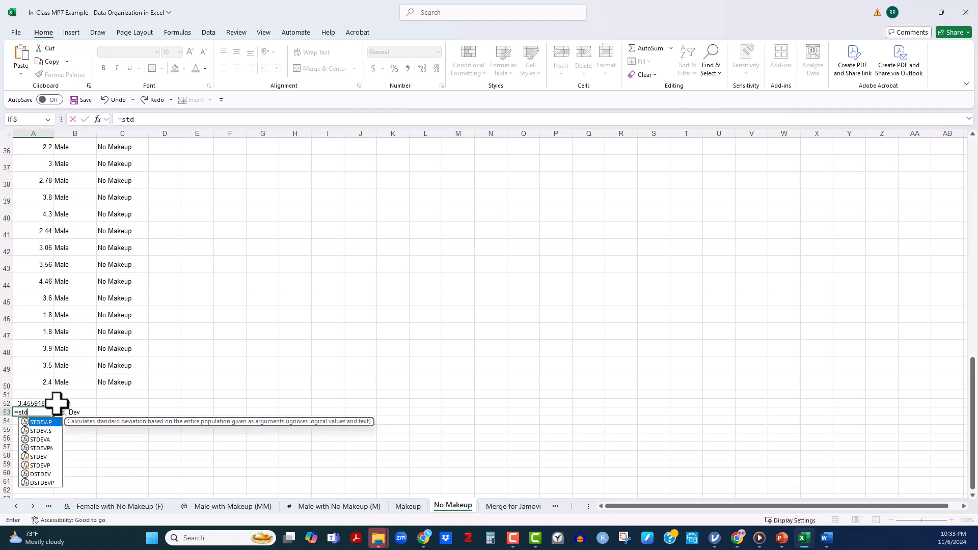
pyautogui.write('. dev')
pyautogui.press('BackSpace')
pyautogui.press('BackSpace')
pyautogui.press('BackSpace')
pyautogui.press('BackSpace')
pyautogui.press('BackSpace')
pyautogui.doubleClick(39, 431)
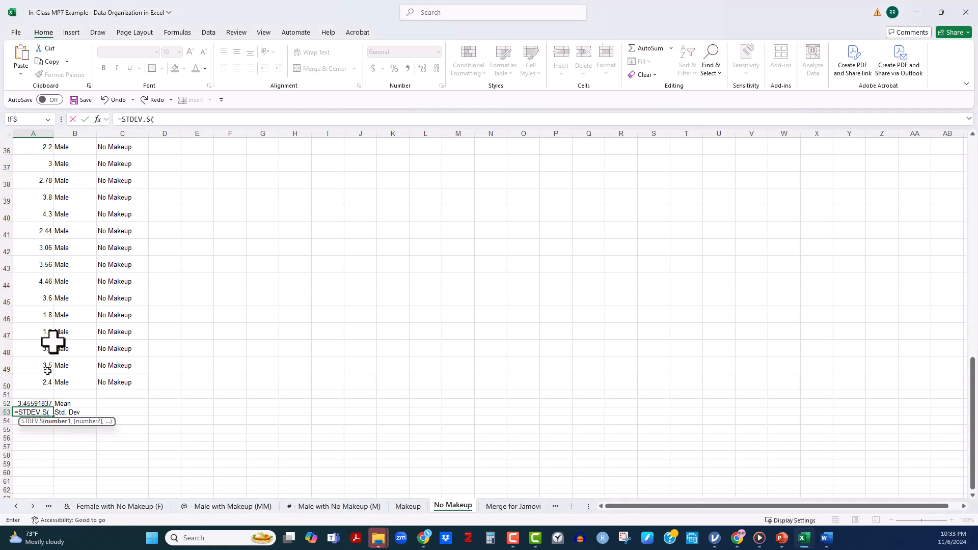
pyautogui.scroll(1, 37, 274)
pyautogui.scroll(11, 37, 274)
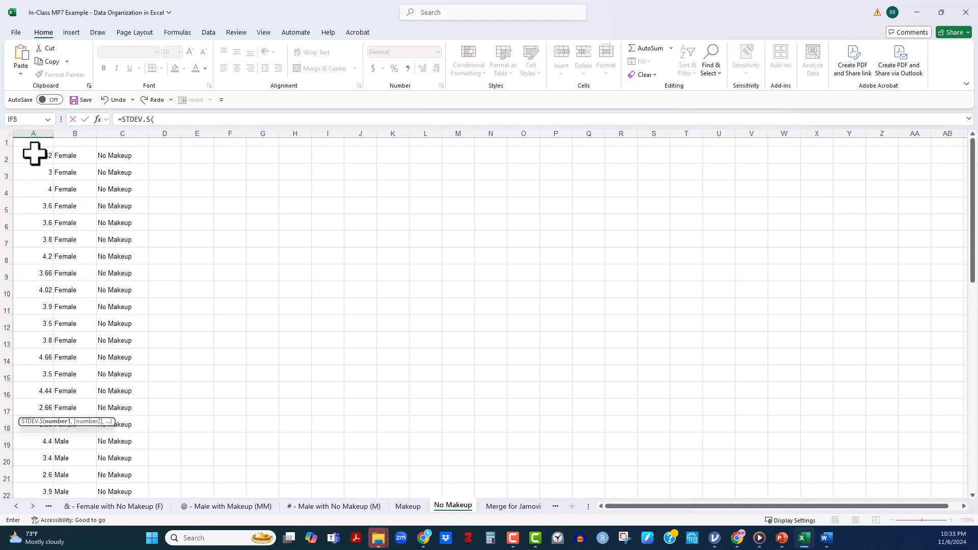
pyautogui.moveTo(34, 152); pyautogui.dragTo(53, 426)
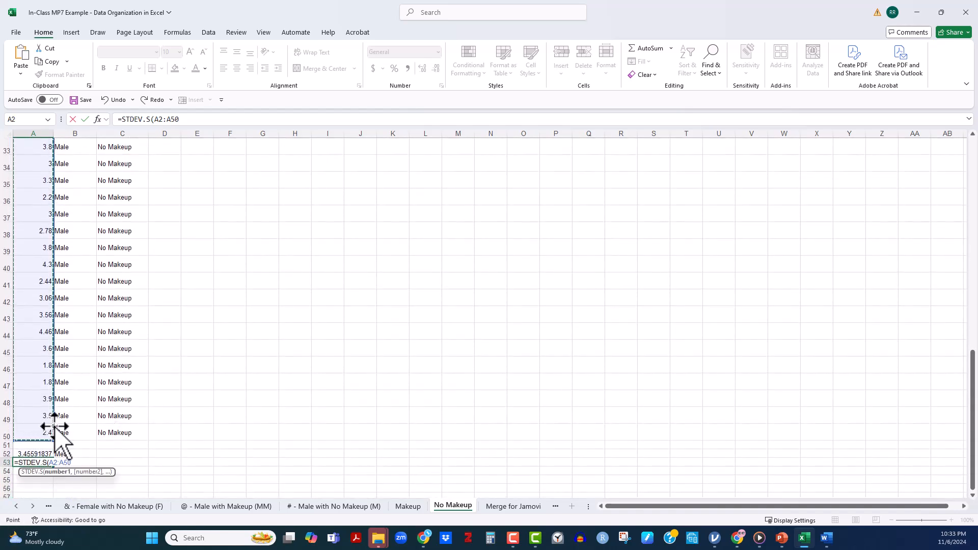
pyautogui.write(')')
pyautogui.press('Return')
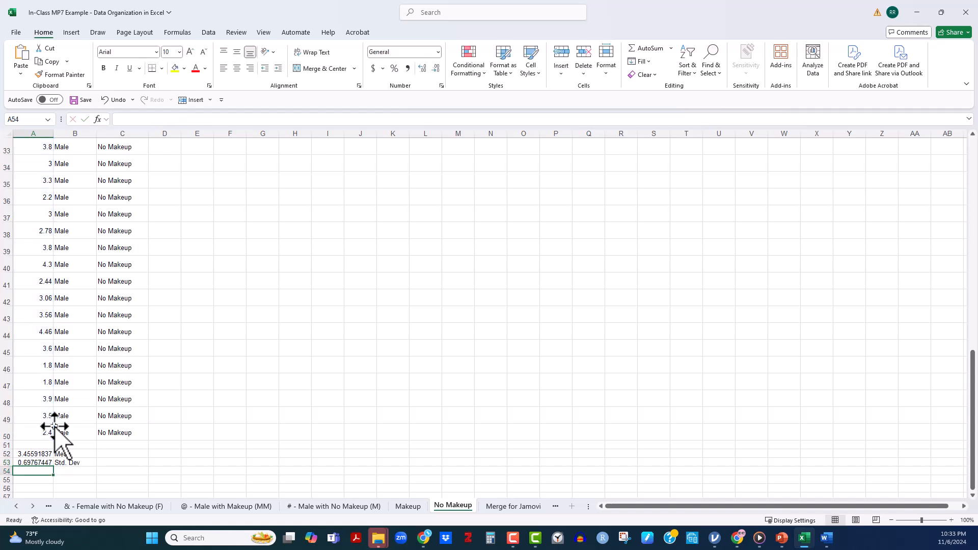
# Format the No Makeup mean and standard deviation in A52:A53 to two decimal places.
pyautogui.moveTo(42, 454); pyautogui.dragTo(44, 460)
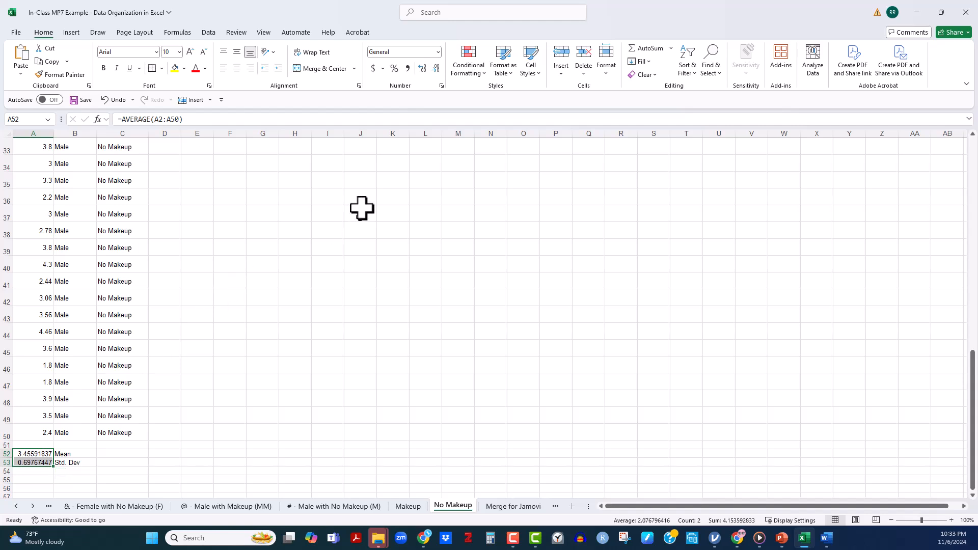
pyautogui.click(436, 68)
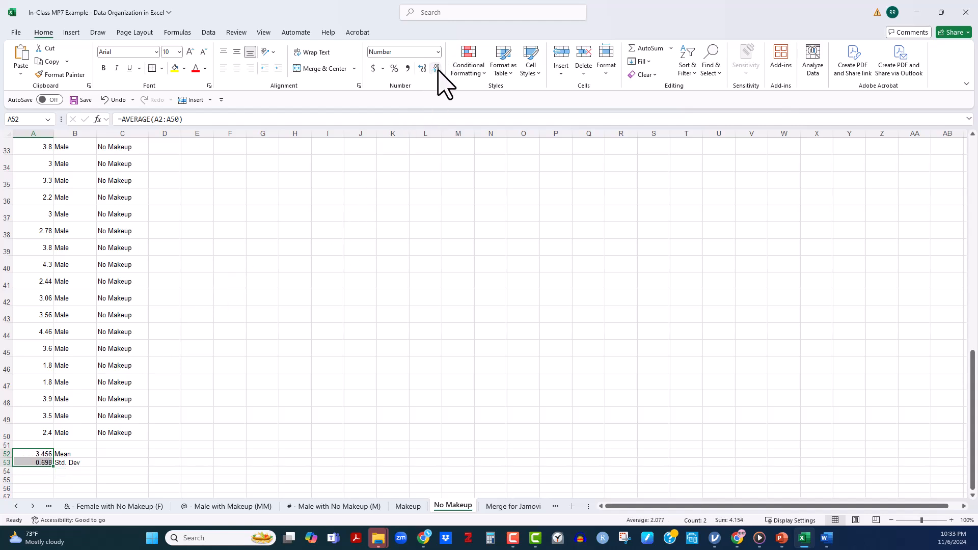
pyautogui.click(163, 411)
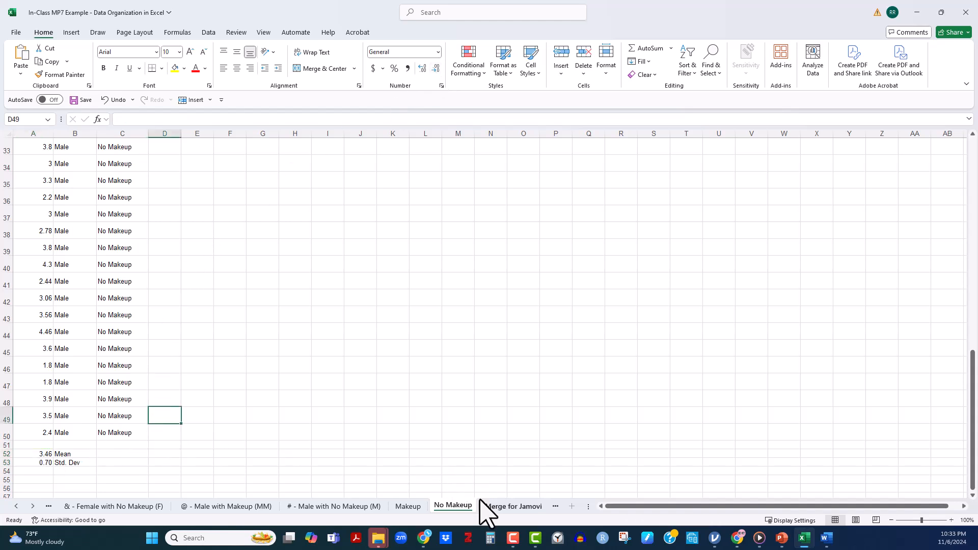
# View the Makeup sheet's statistics, switch to Word to review the final instruction about analyzing in Jamovi, and return to Excel.
pyautogui.click(410, 507)
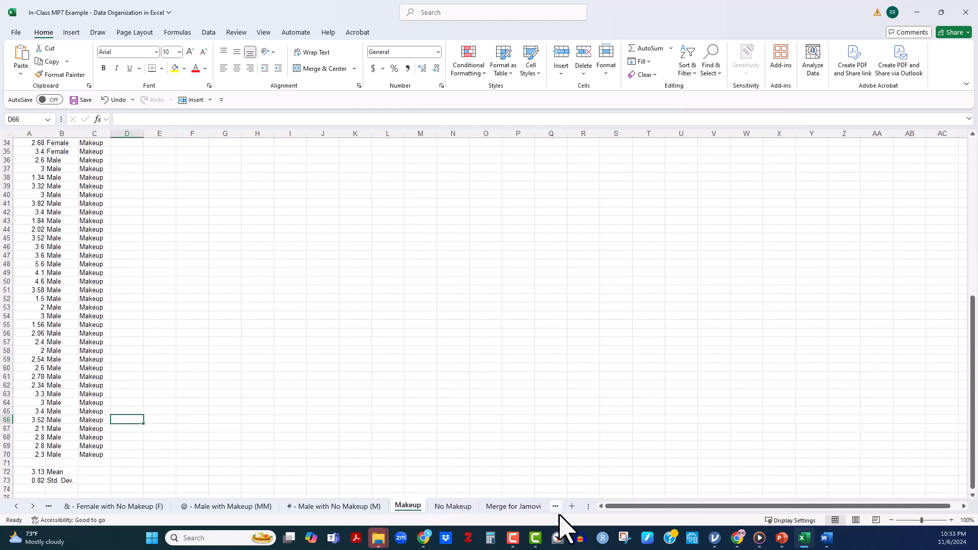
pyautogui.click(824, 541)
pyautogui.click(870, 505)
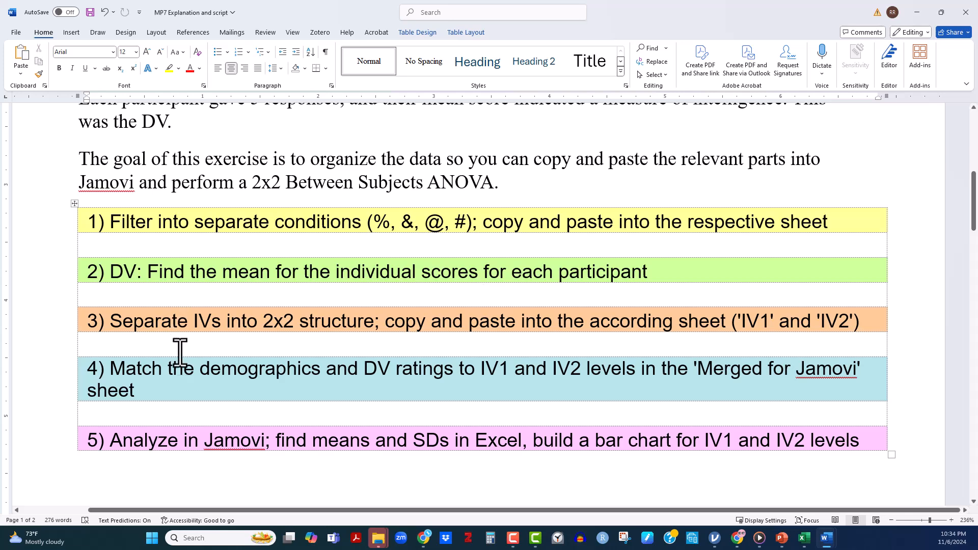
pyautogui.doubleClick(253, 448)
pyautogui.click(803, 537)
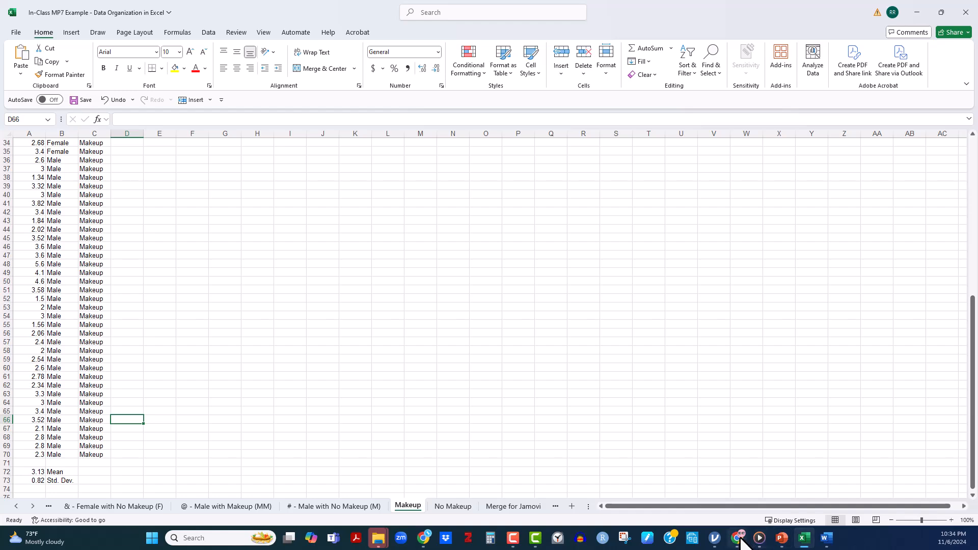
# Switch to jamovi and review the combined female and male rows for the Makeup and No Makeup conditions.
pyautogui.click(715, 538)
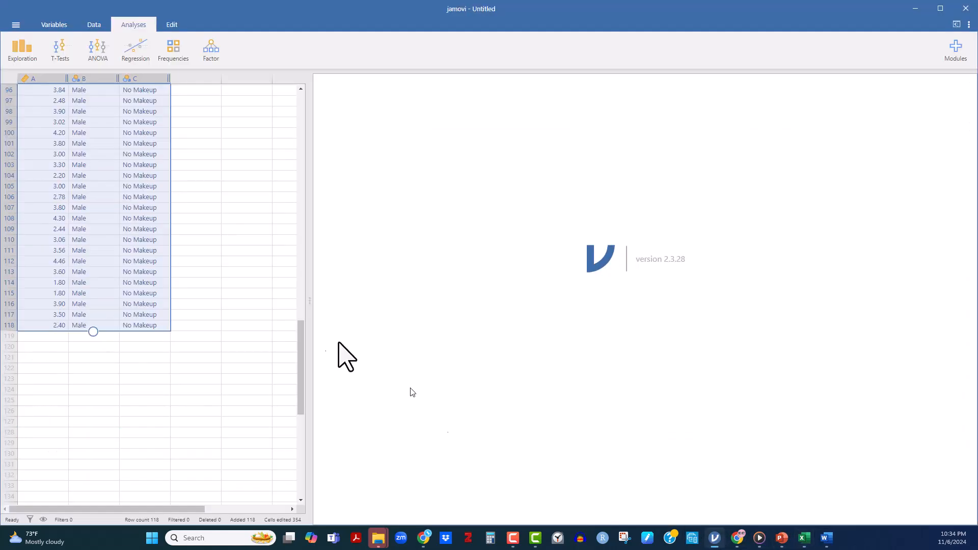
pyautogui.scroll(15, 169, 170)
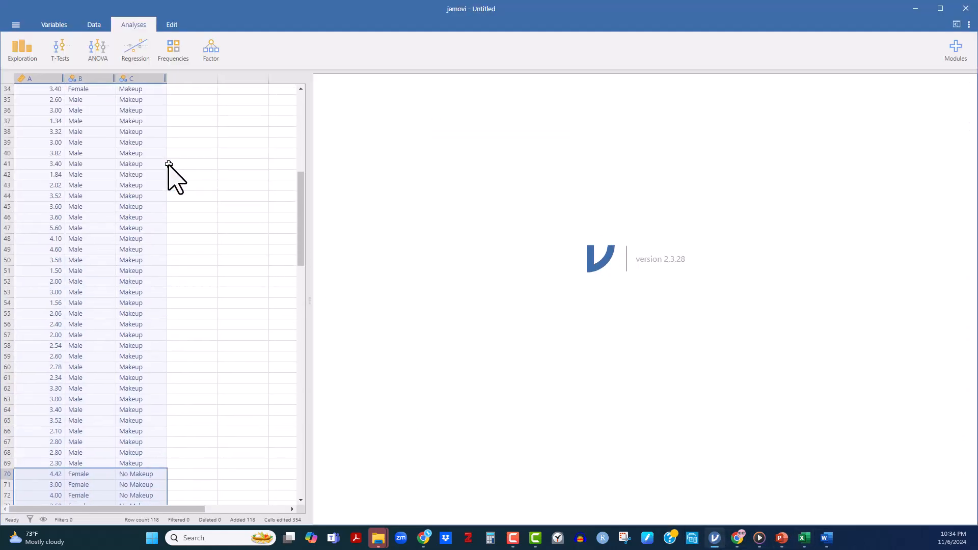
pyautogui.scroll(8, 168, 165)
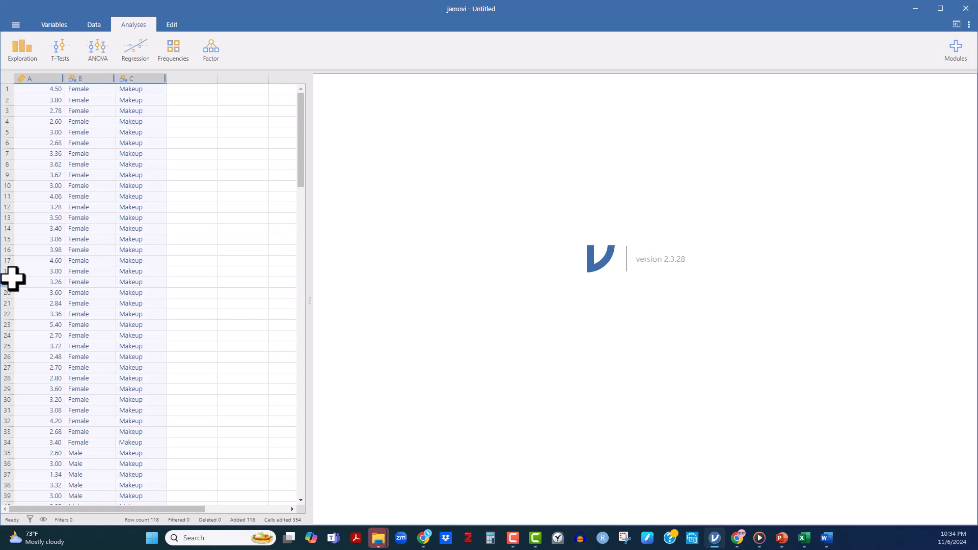
pyautogui.scroll(-3, 90, 275)
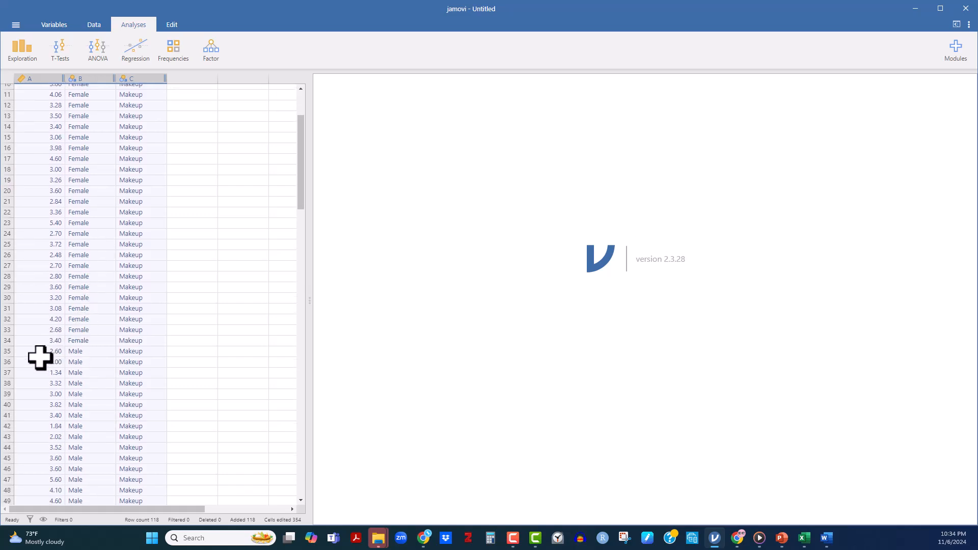
pyautogui.scroll(-10, 124, 339)
pyautogui.scroll(-5, 125, 339)
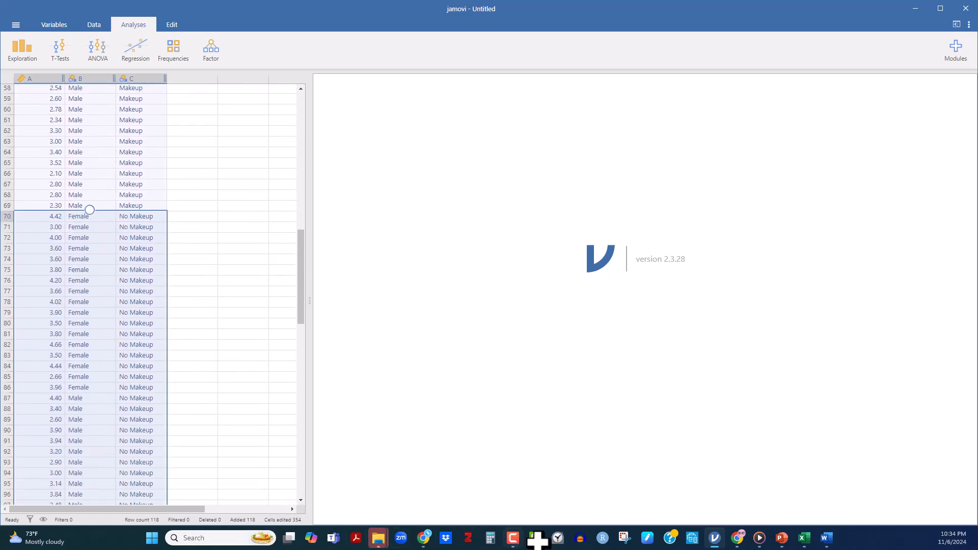
# Switch to the Excel workbook and copy range A2:C70 of the Makeup sheet into the Merge for Jamovi sheet, starting at cell A2.
pyautogui.click(801, 538)
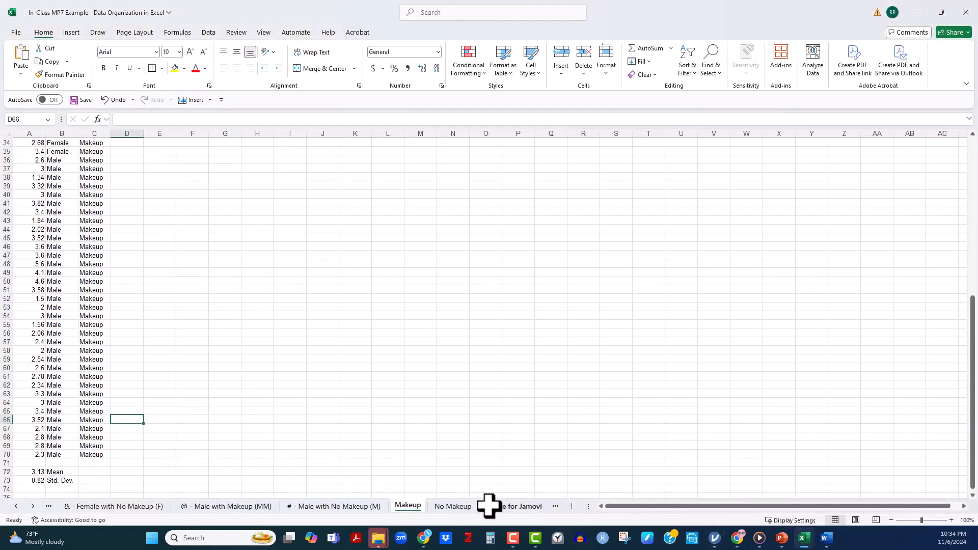
pyautogui.click(511, 506)
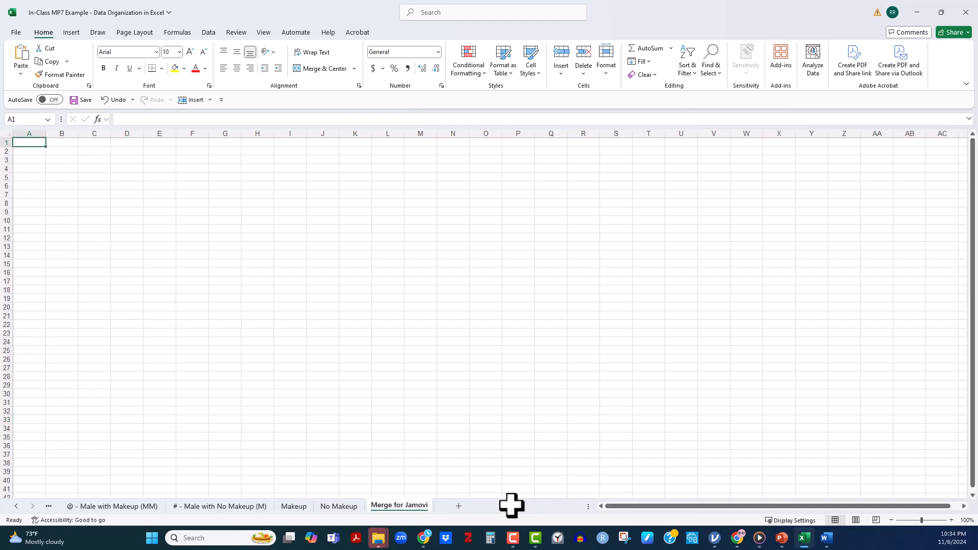
pyautogui.click(301, 507)
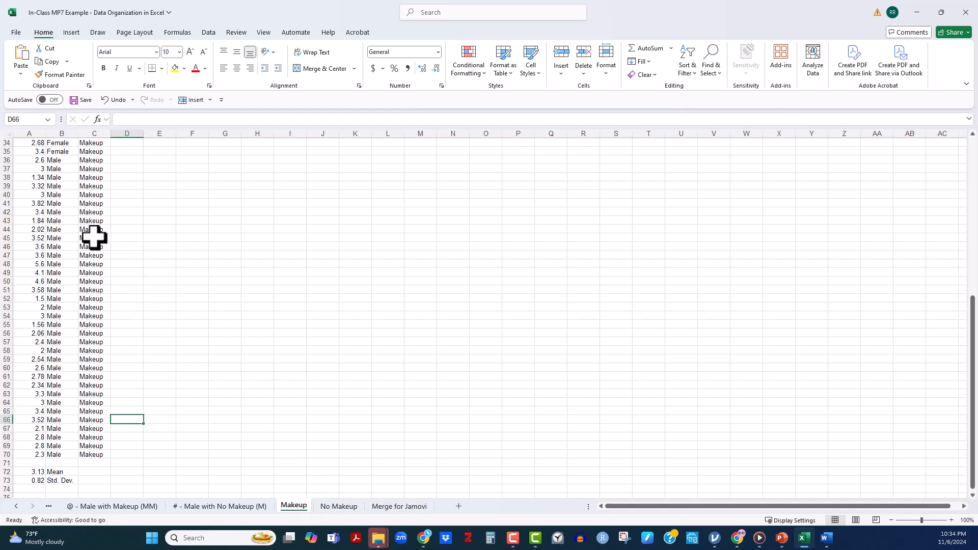
pyautogui.scroll(10, 96, 236)
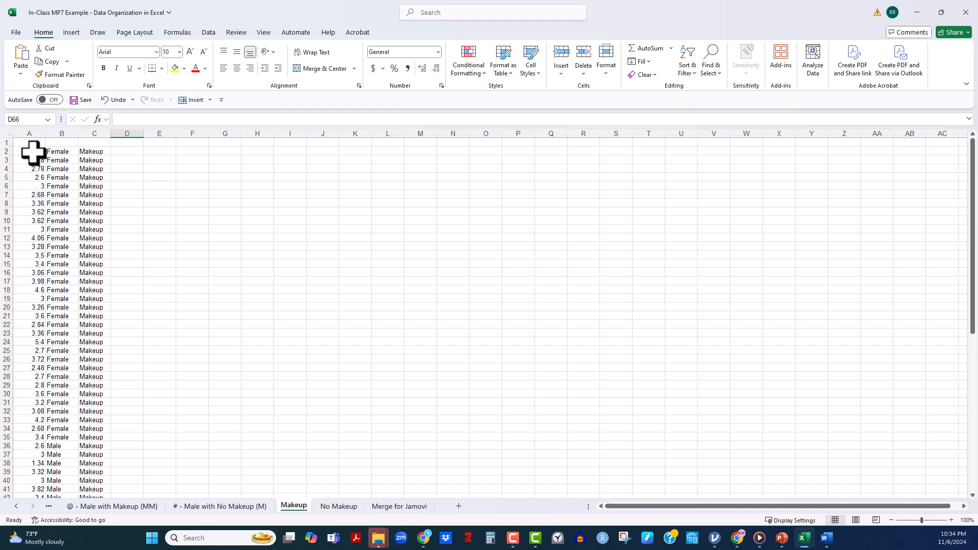
pyautogui.moveTo(29, 151); pyautogui.dragTo(99, 464)
pyautogui.hotkey('ctrl', 'c')
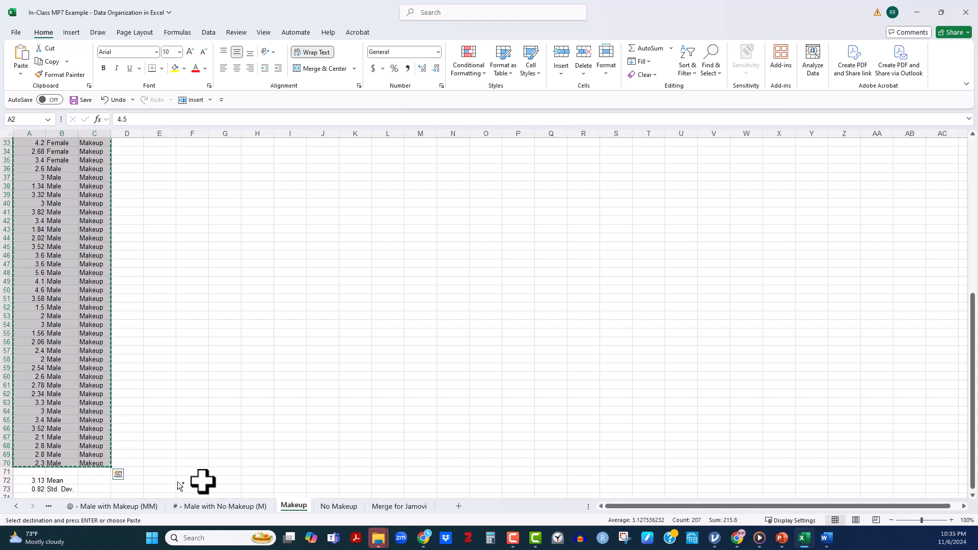
pyautogui.click(395, 506)
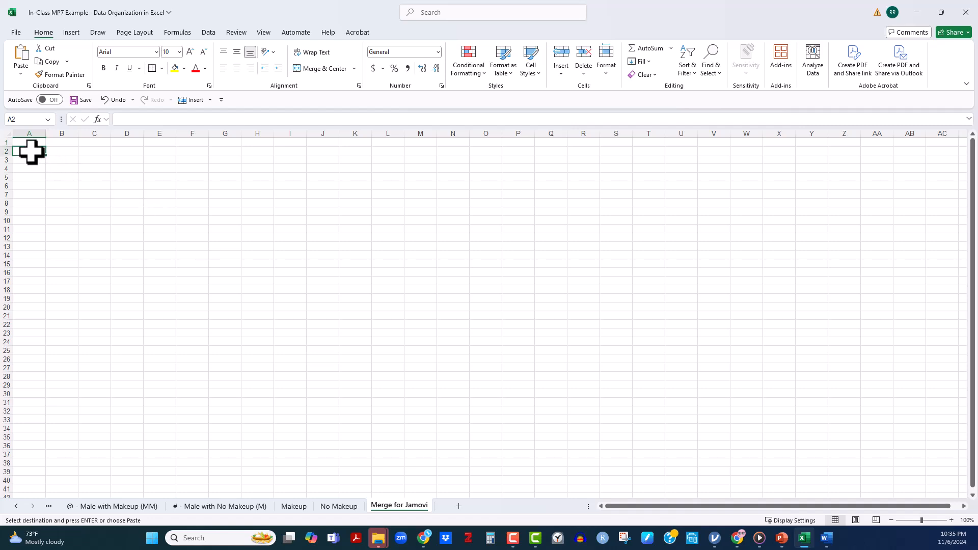
pyautogui.hotkey('ctrl', 'v')
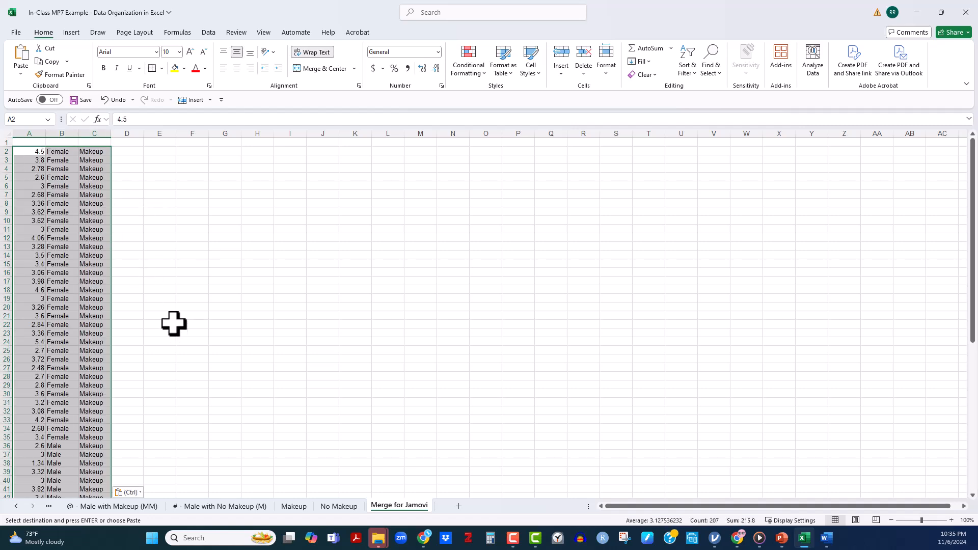
pyautogui.scroll(-5, 172, 323)
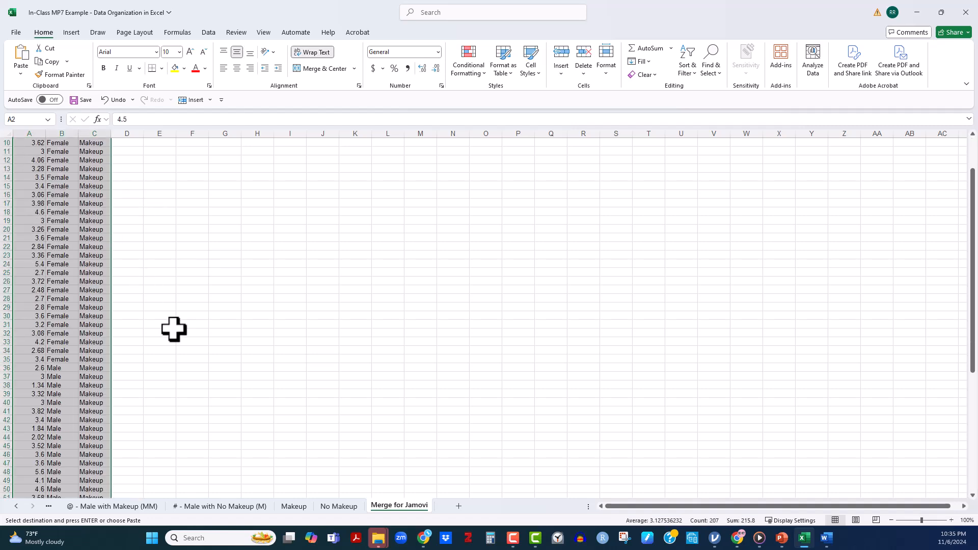
# Copy range A2:C50 of the No Makeup sheet into the Merge for Jamovi sheet directly below the Makeup rows, starting at cell A71.
pyautogui.click(345, 504)
pyautogui.scroll(3, 81, 219)
pyautogui.scroll(3, 81, 218)
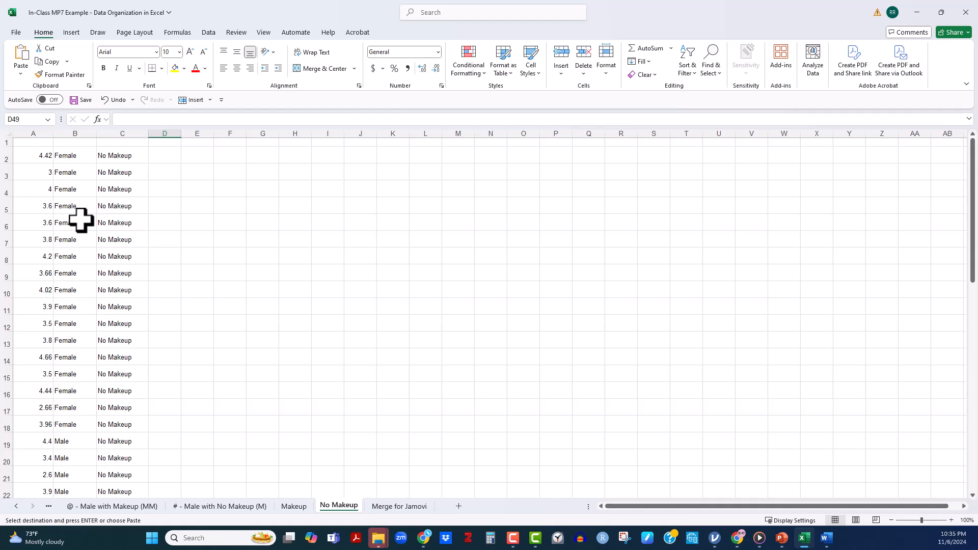
pyautogui.moveTo(30, 160); pyautogui.dragTo(122, 445)
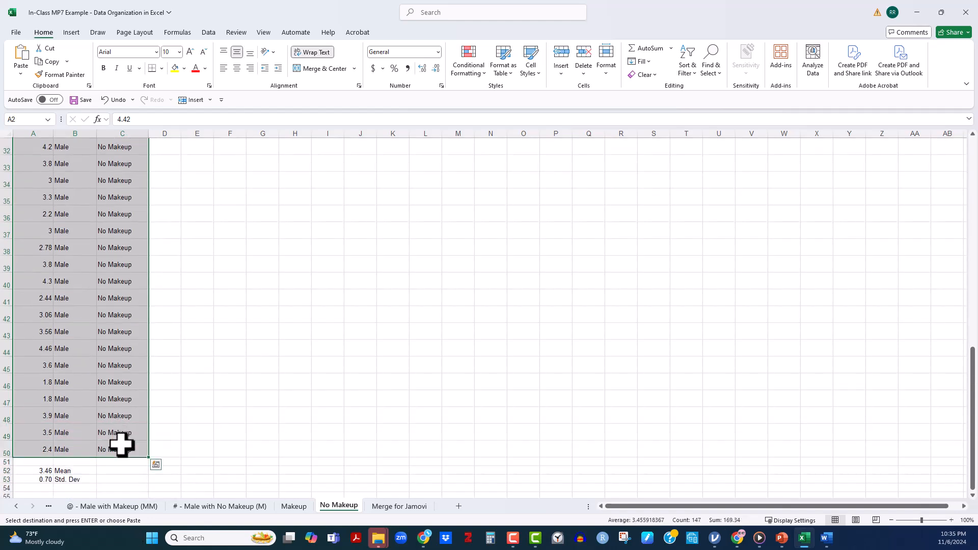
pyautogui.click(426, 506)
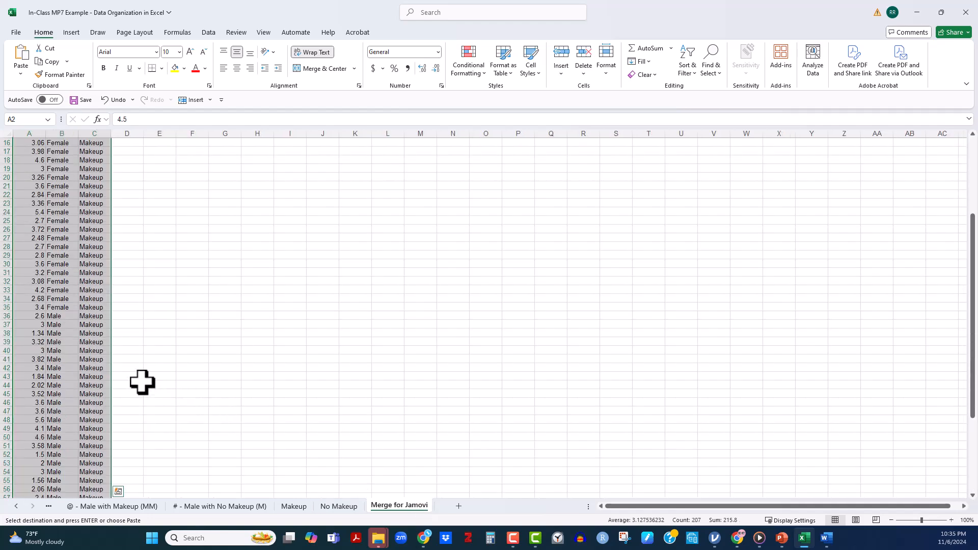
pyautogui.scroll(-15, 199, 411)
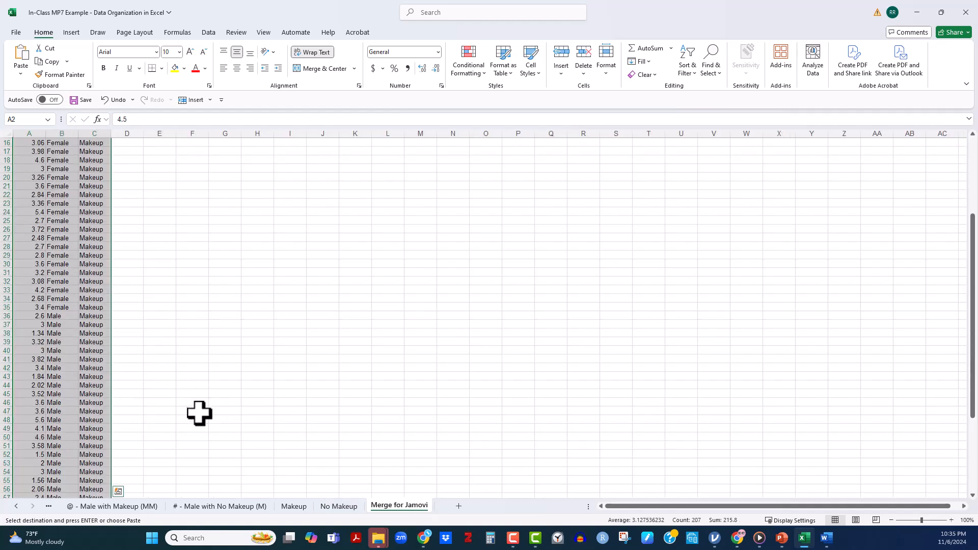
pyautogui.moveTo(201, 413); pyautogui.dragTo(201, 420)
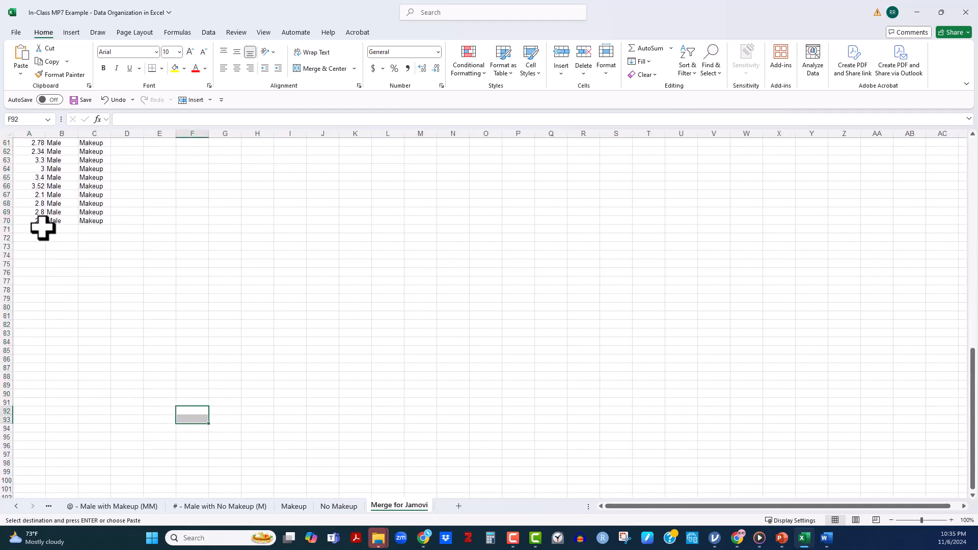
pyautogui.hotkey('ctrl', 'v')
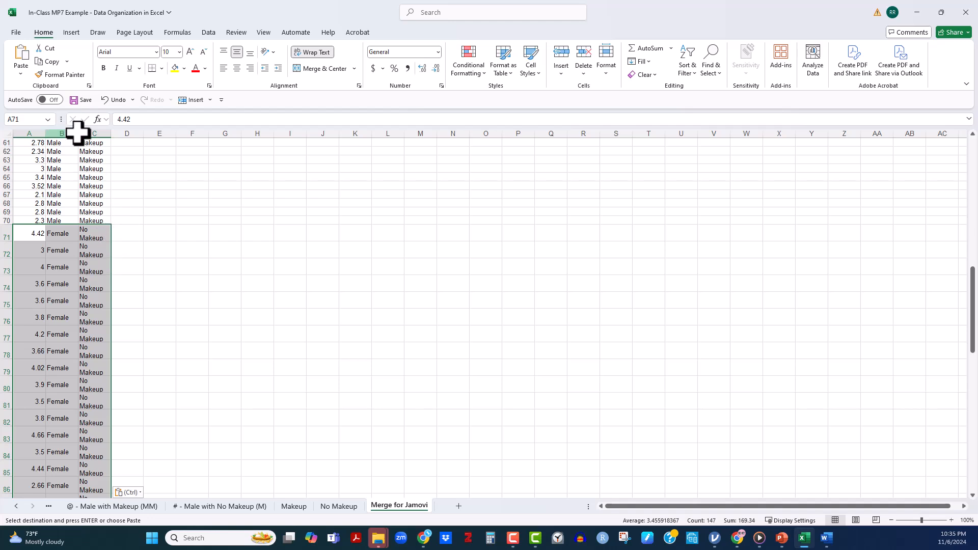
# Widen column C so No Makeup fits on one line, and autofit the row height across the whole Merge for Jamovi sheet.
pyautogui.moveTo(112, 134); pyautogui.dragTo(135, 138)
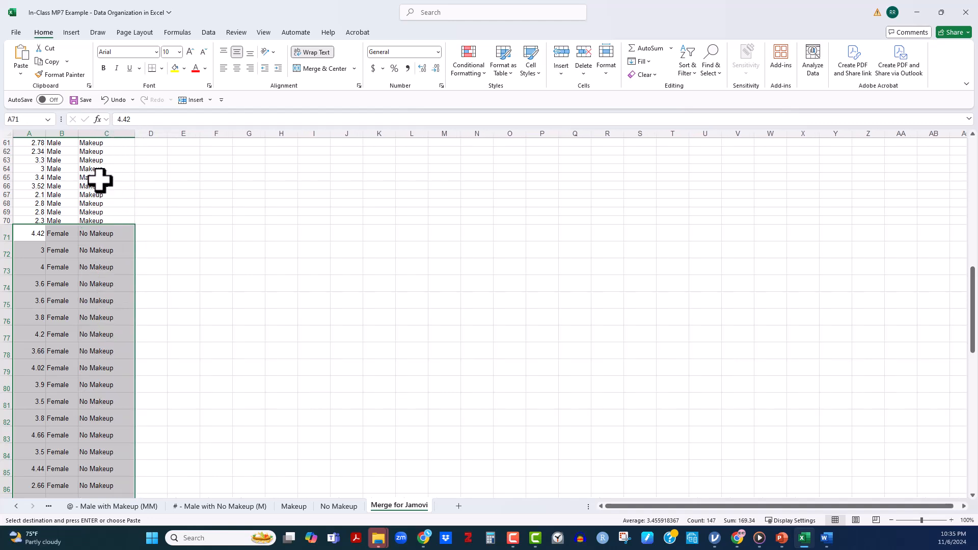
pyautogui.click(8, 131)
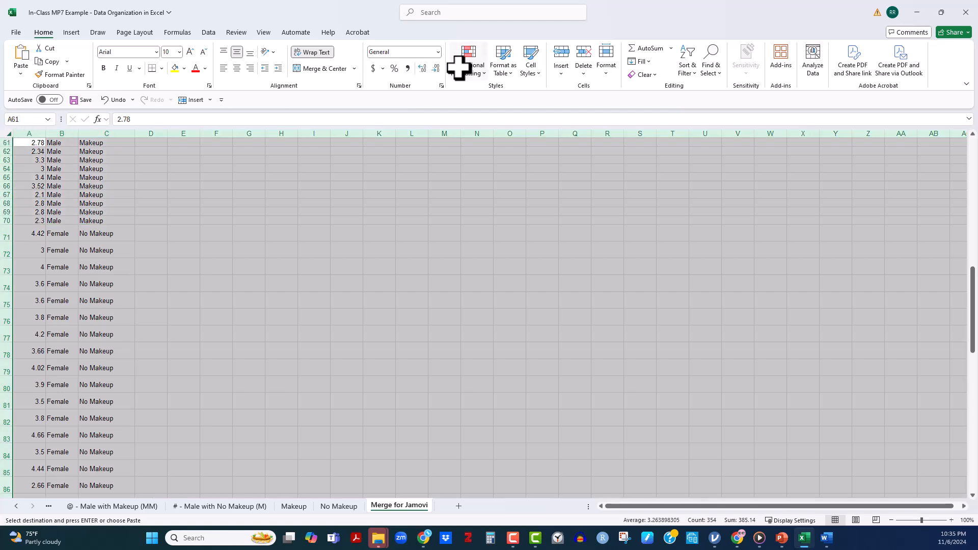
pyautogui.click(604, 70)
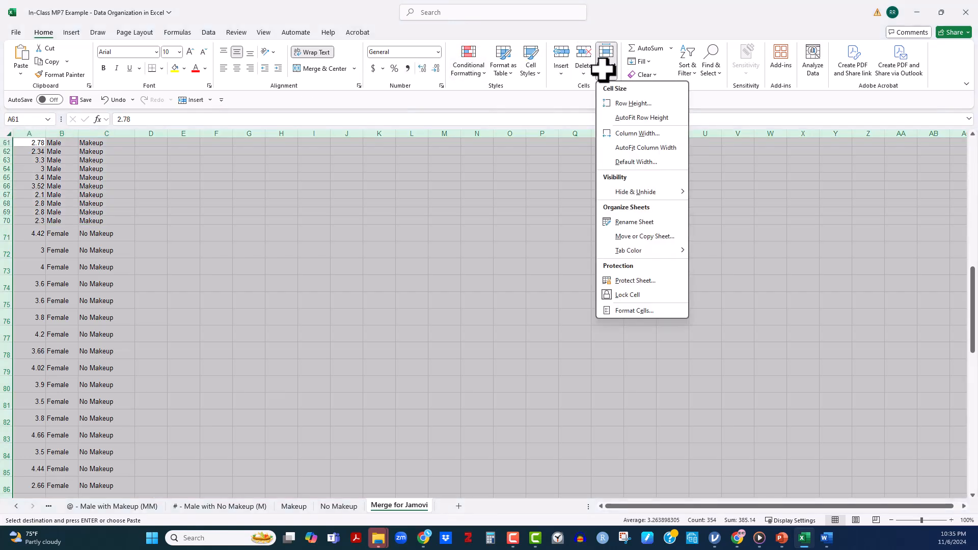
pyautogui.click(634, 118)
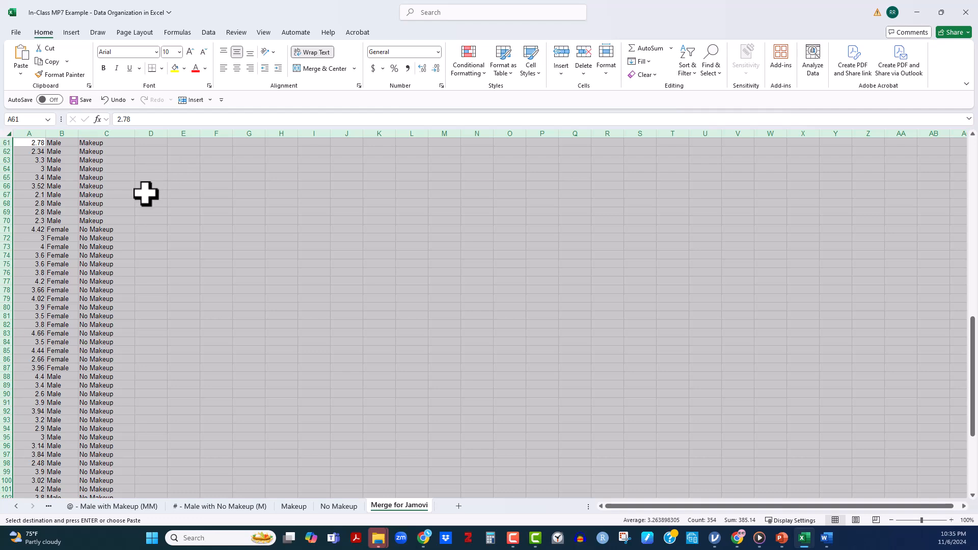
pyautogui.scroll(11, 125, 247)
pyautogui.scroll(4, 127, 247)
pyautogui.click(126, 247)
pyautogui.scroll(5, 127, 209)
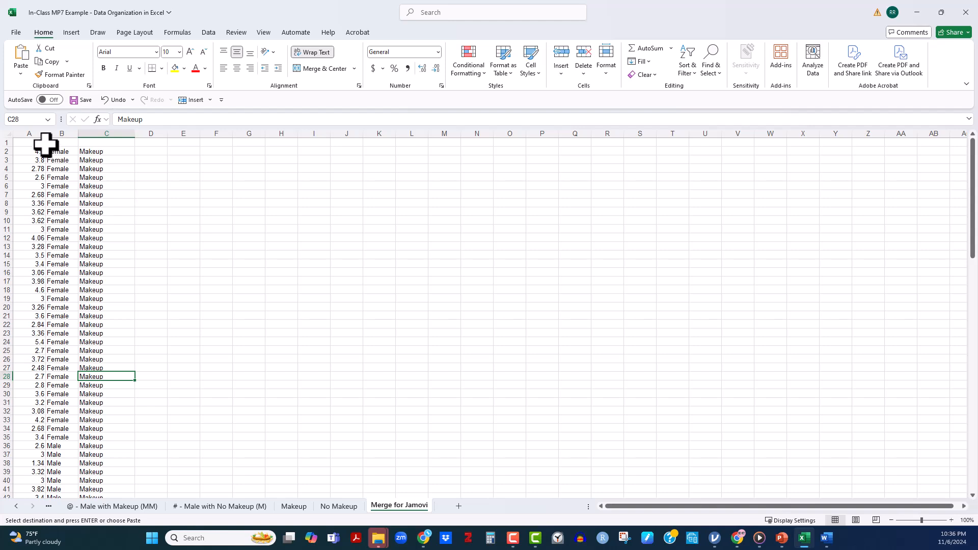
pyautogui.moveTo(37, 148); pyautogui.dragTo(91, 148)
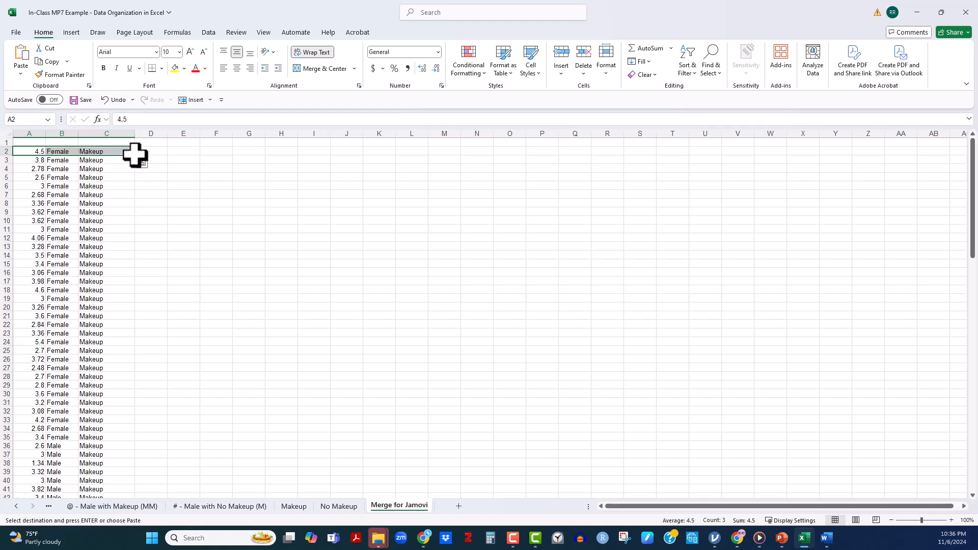
pyautogui.moveTo(133, 153); pyautogui.dragTo(138, 443)
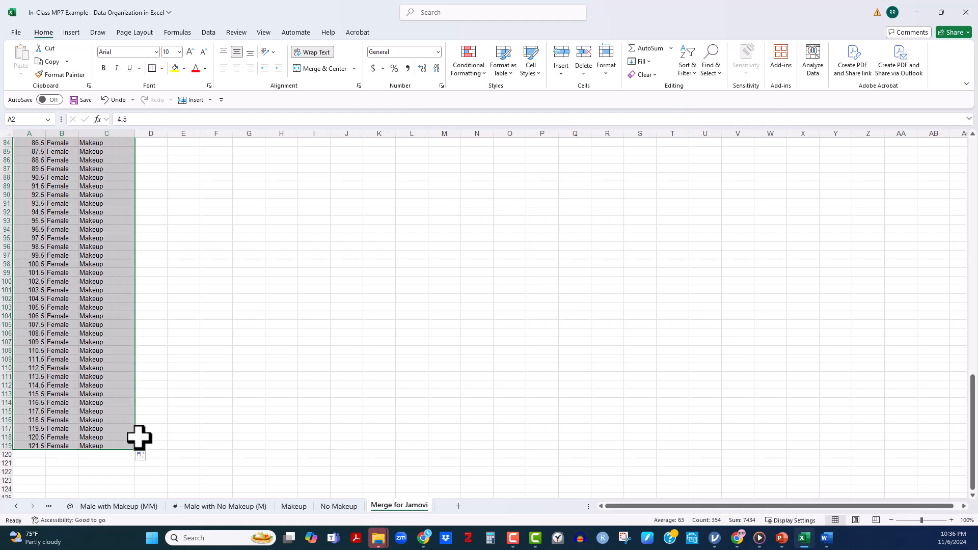
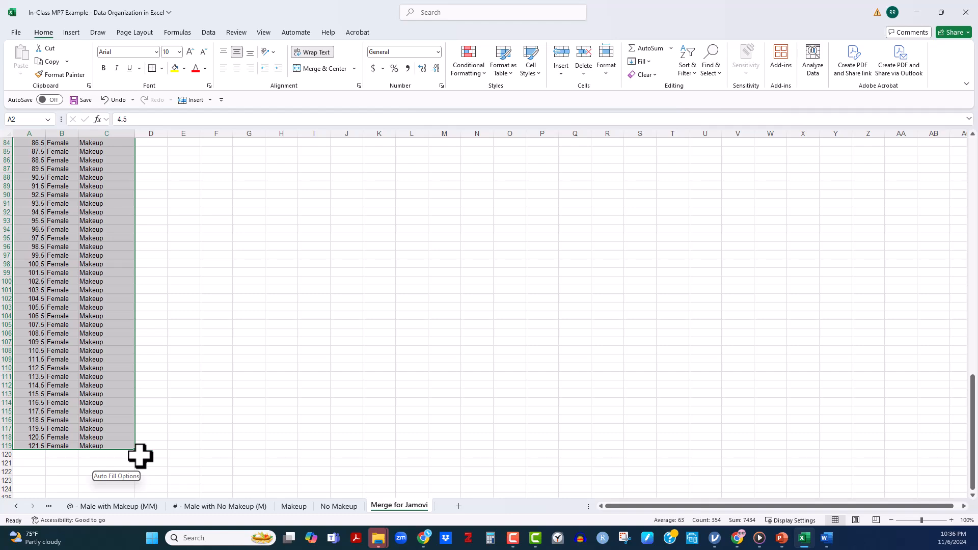
pyautogui.click(113, 100)
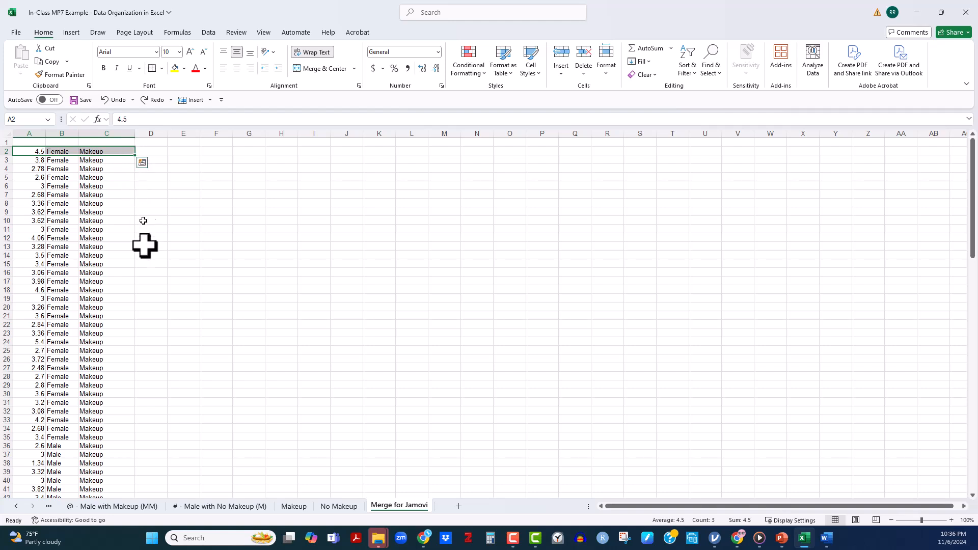
pyautogui.scroll(-7, 148, 341)
pyautogui.scroll(-6, 148, 340)
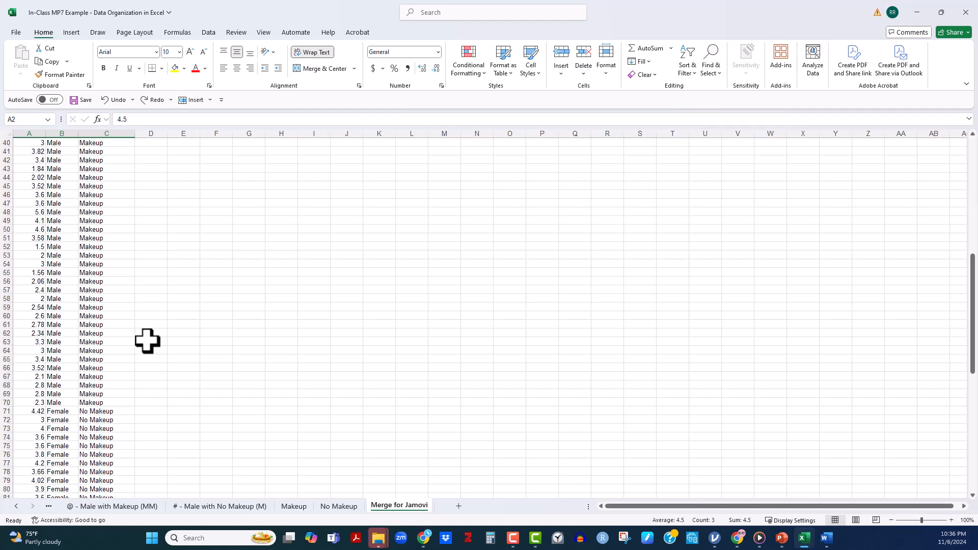
pyautogui.scroll(7, 145, 338)
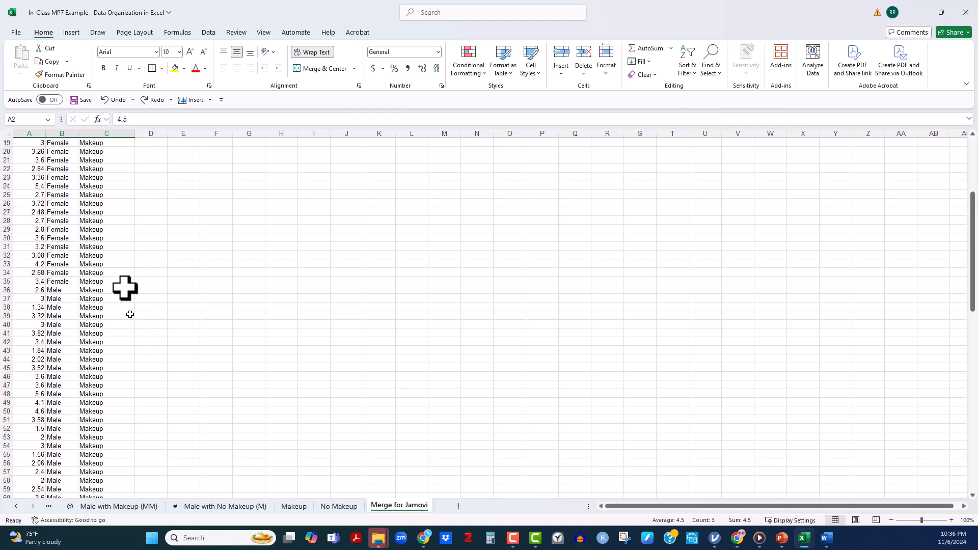
pyautogui.scroll(6, 128, 174)
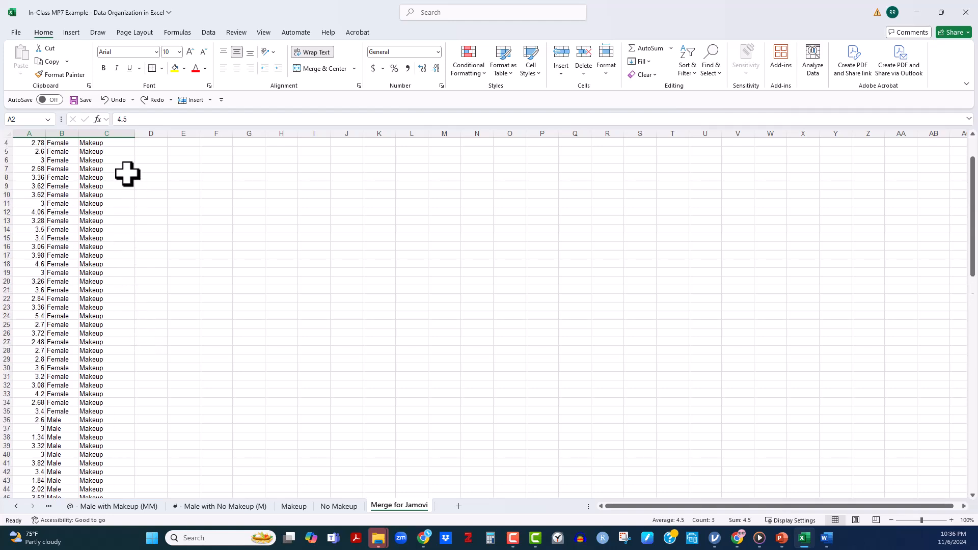
# Copy the merged data in A2:C119 of the Merge for Jamovi sheet.
pyautogui.click(125, 202)
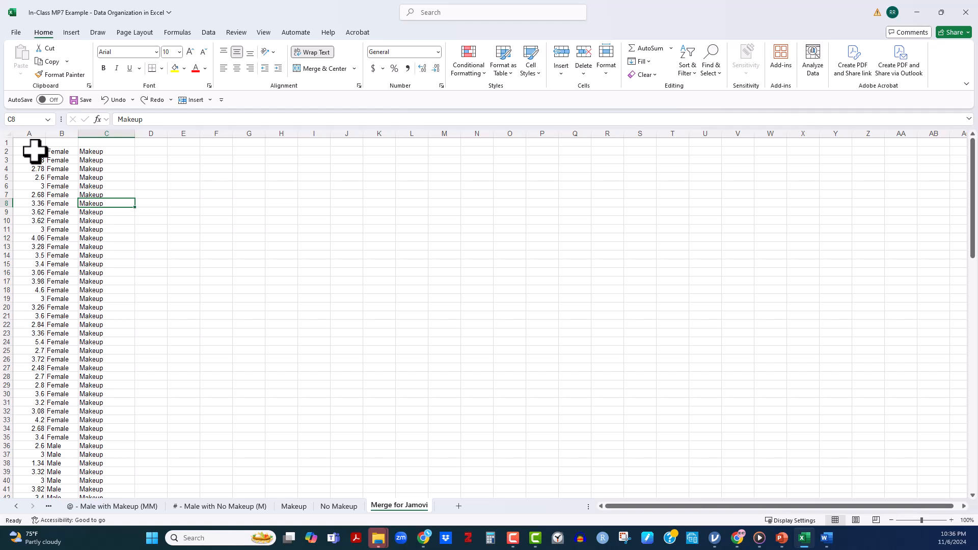
pyautogui.moveTo(26, 152); pyautogui.dragTo(115, 290)
pyautogui.moveTo(115, 335); pyautogui.dragTo(117, 467)
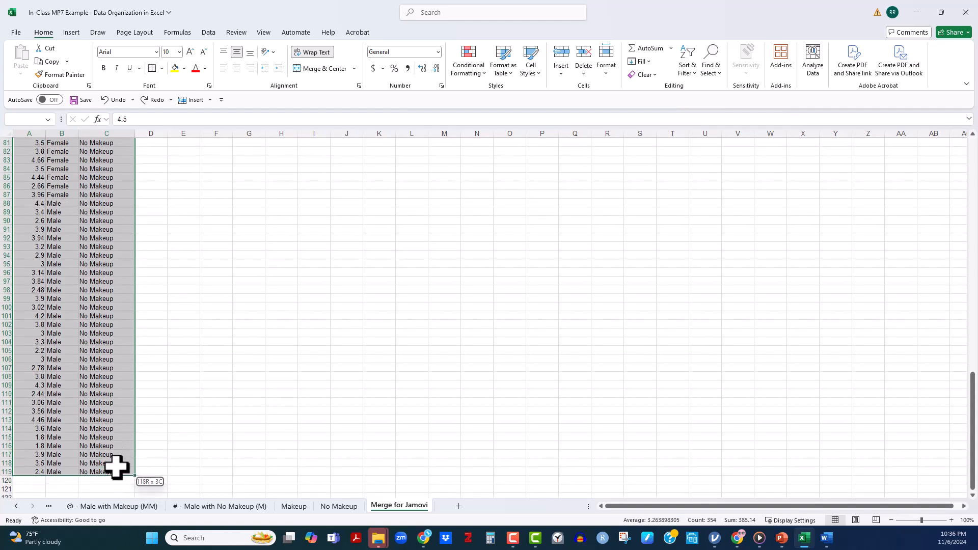
pyautogui.hotkey('ctrl', 'c')
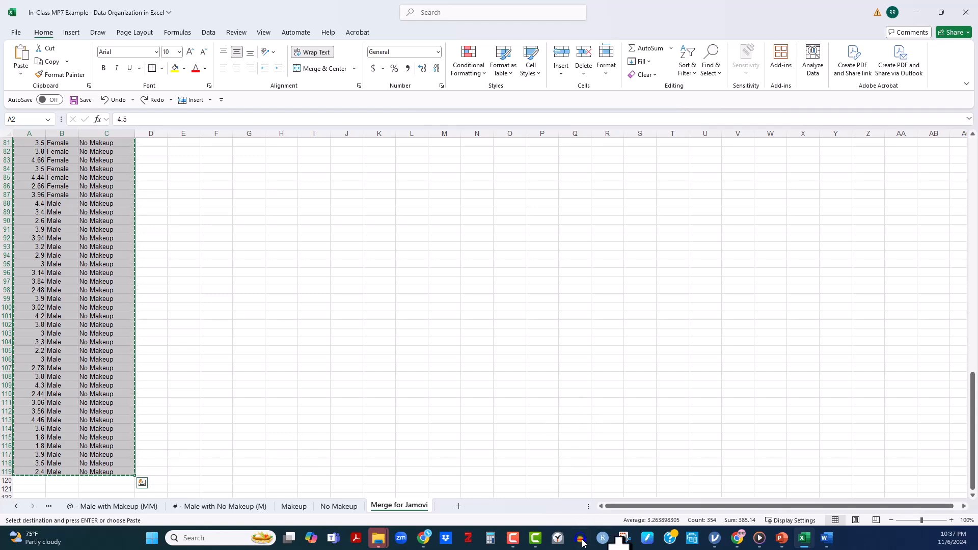
# Switch to jamovi and look through the merged scores, gender and makeup condition columns from the first to the last rows.
pyautogui.click(713, 540)
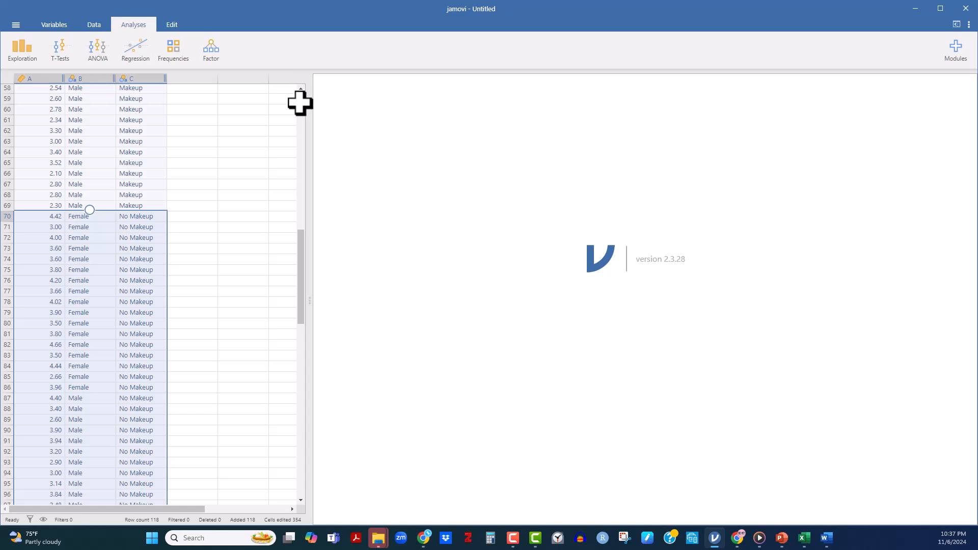
pyautogui.scroll(10, 298, 97)
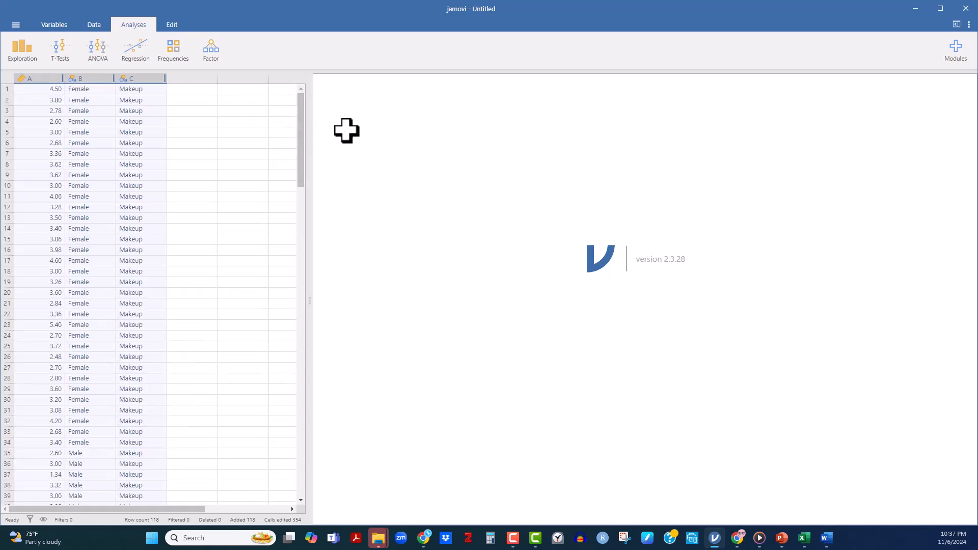
pyautogui.moveTo(299, 129); pyautogui.dragTo(301, 312)
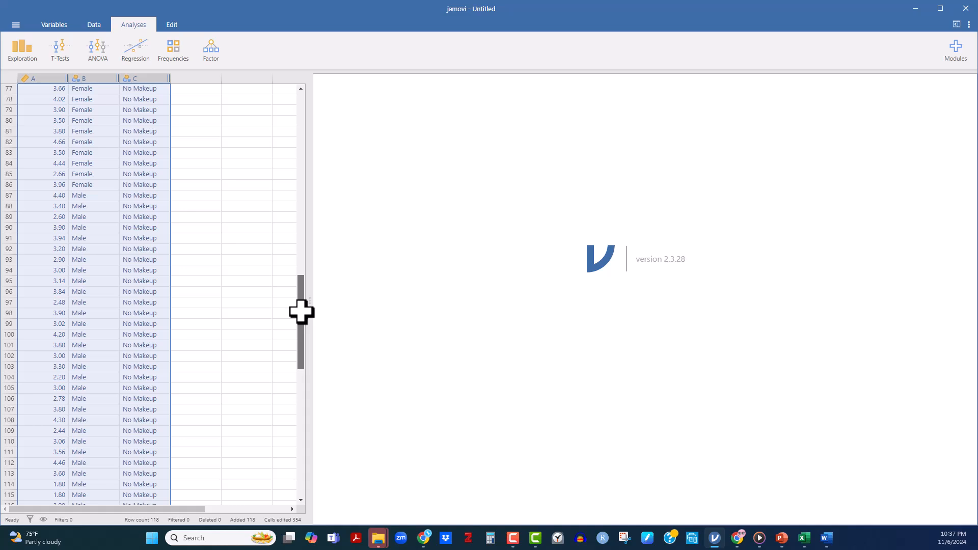
pyautogui.moveTo(301, 312); pyautogui.dragTo(262, 65)
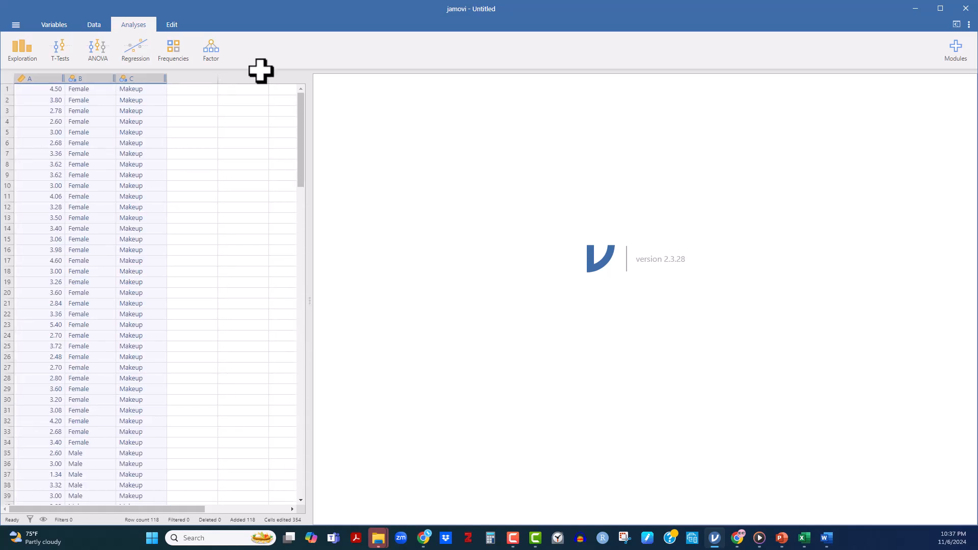
pyautogui.click(230, 155)
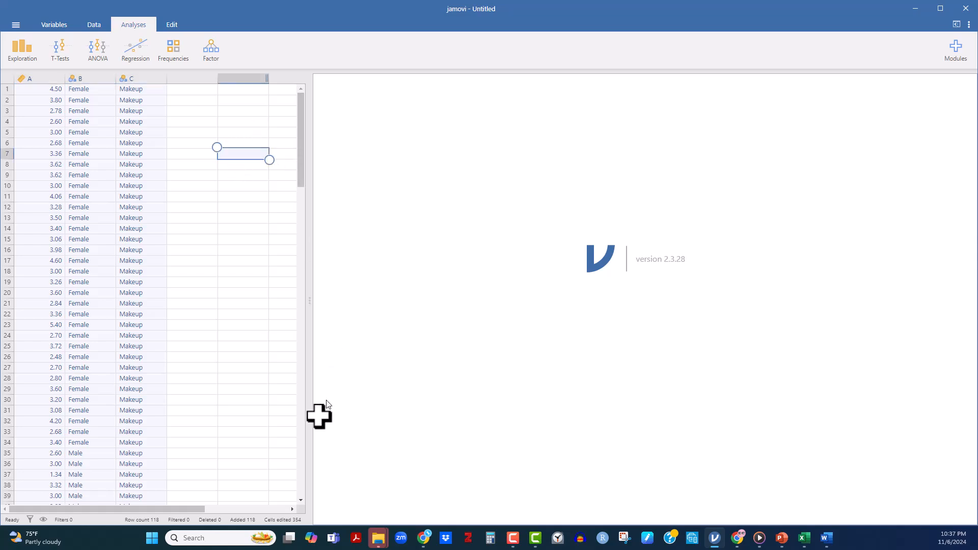
# Switch back to Excel and enter the labels Mean in B121 and Std. Dev. in B122 below the merged data.
pyautogui.click(804, 538)
pyautogui.click(189, 368)
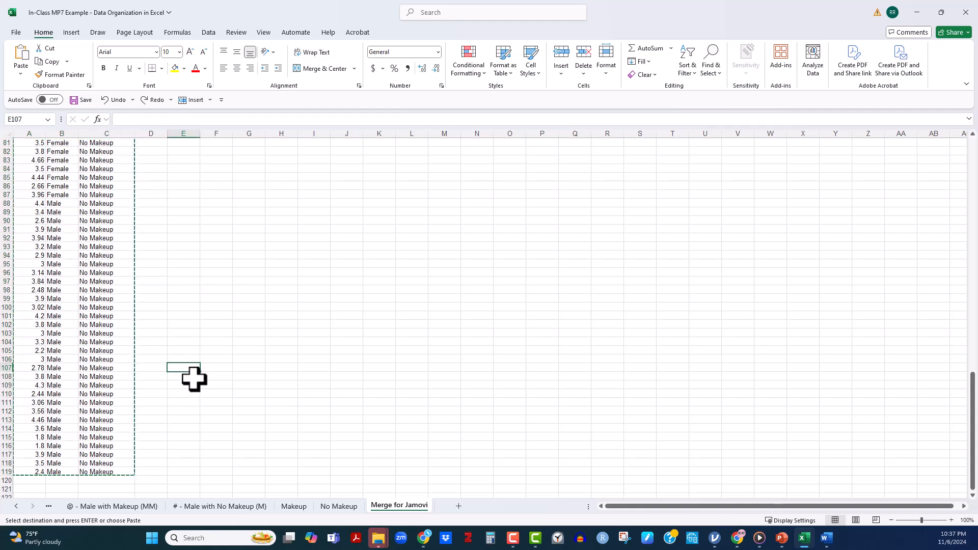
pyautogui.click(58, 490)
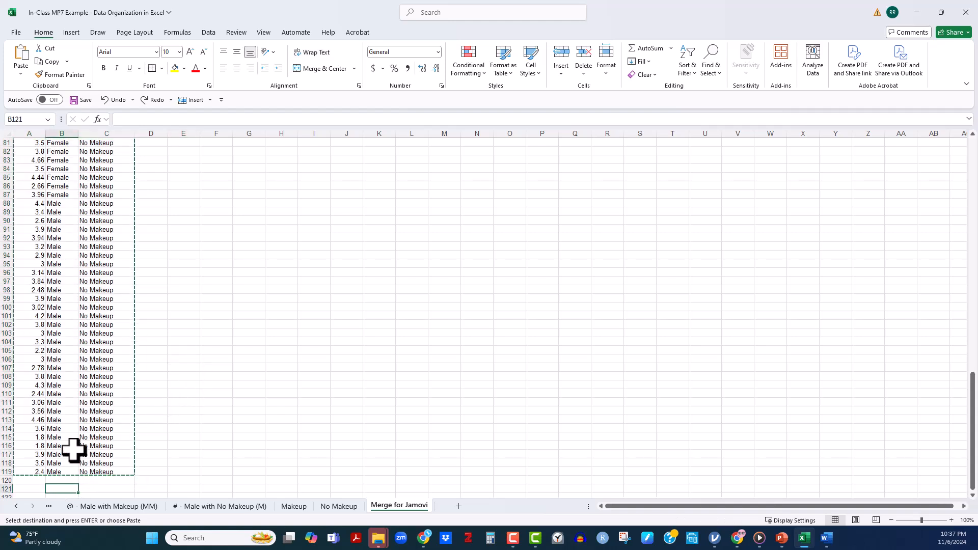
pyautogui.write('Mean')
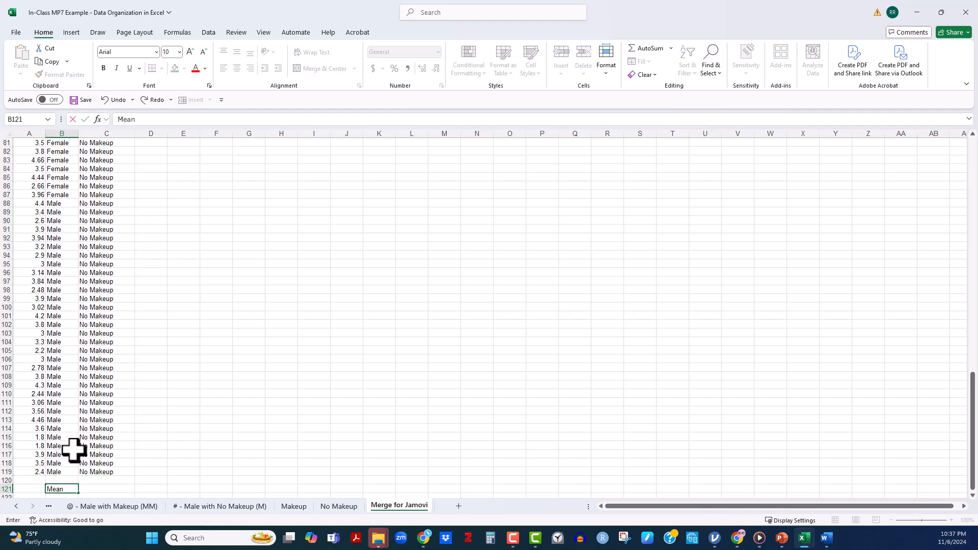
pyautogui.press('Return')
pyautogui.write('Std. Dev.')
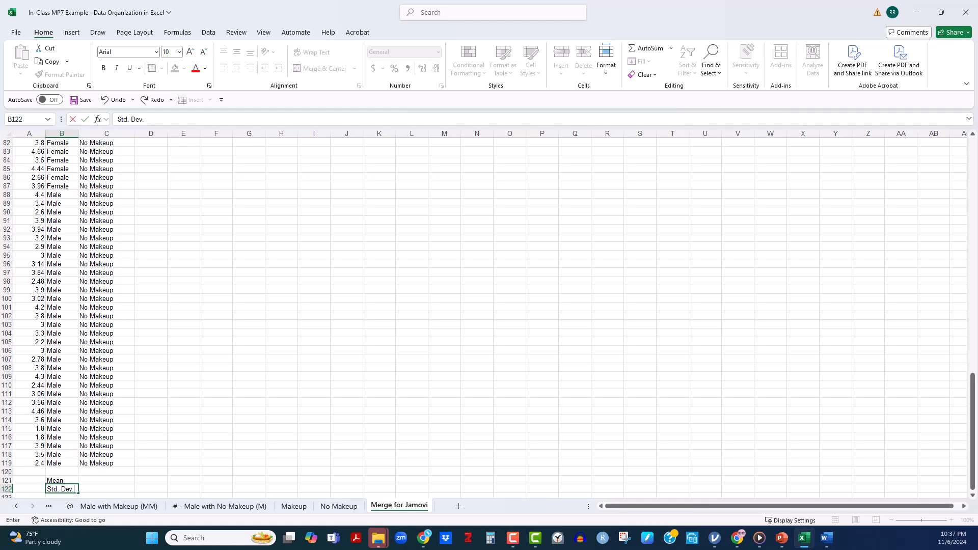
pyautogui.click(74, 470)
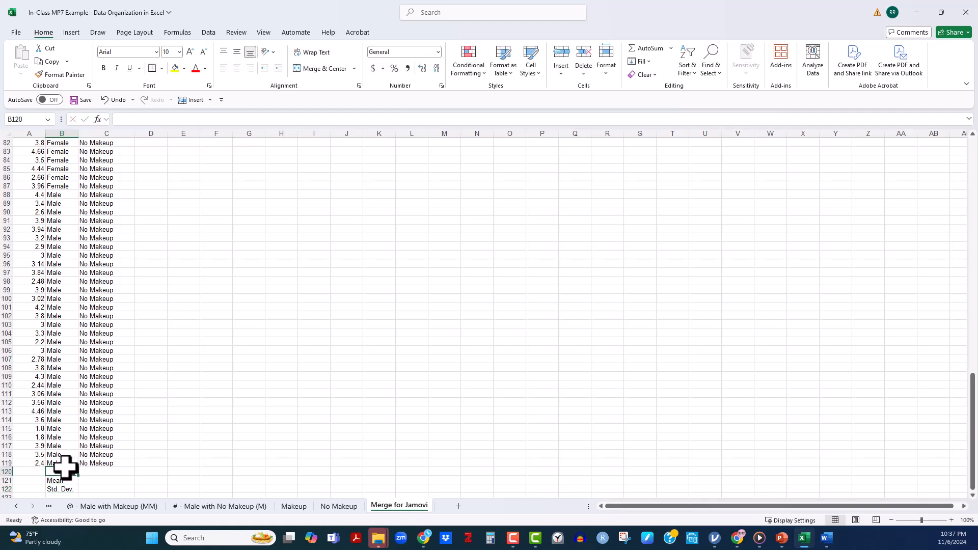
# Calculate the mean of the merged scores in A121 with =AVERAGE(A2:A119).
pyautogui.click(33, 479)
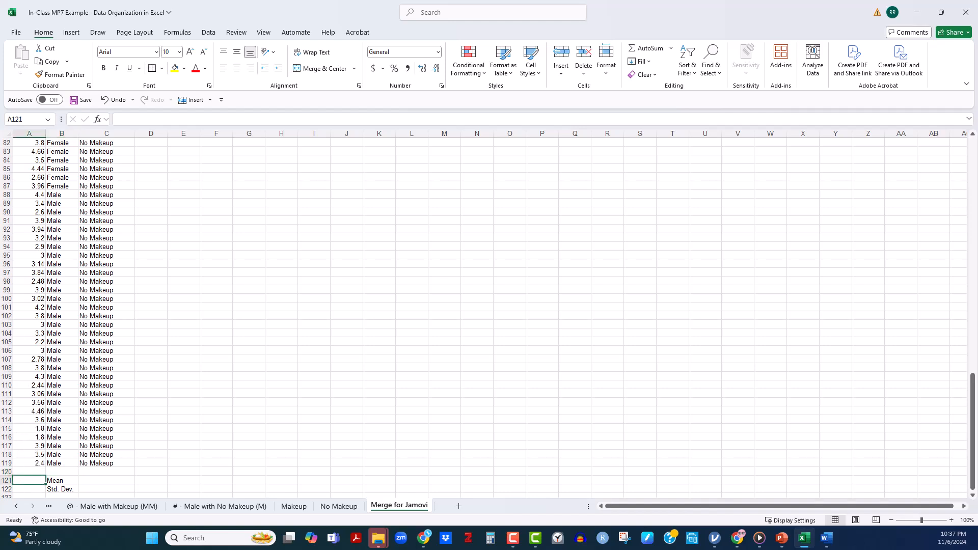
pyautogui.write('=average')
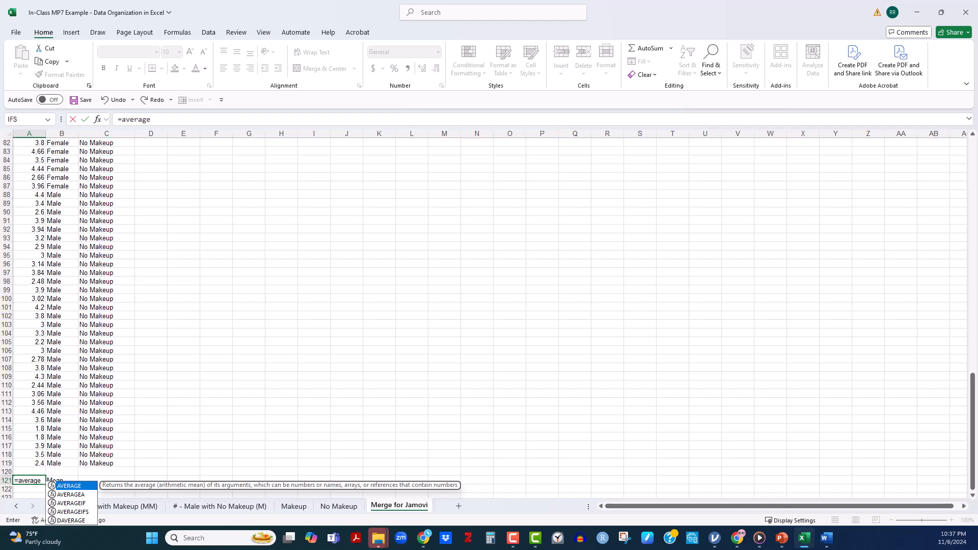
pyautogui.write('(')
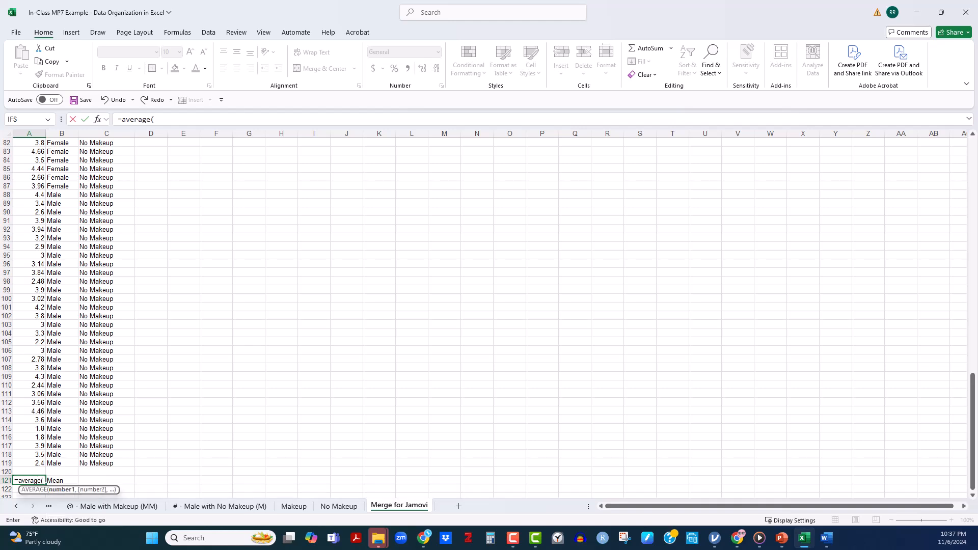
pyautogui.scroll(9, 72, 249)
pyautogui.scroll(18, 72, 250)
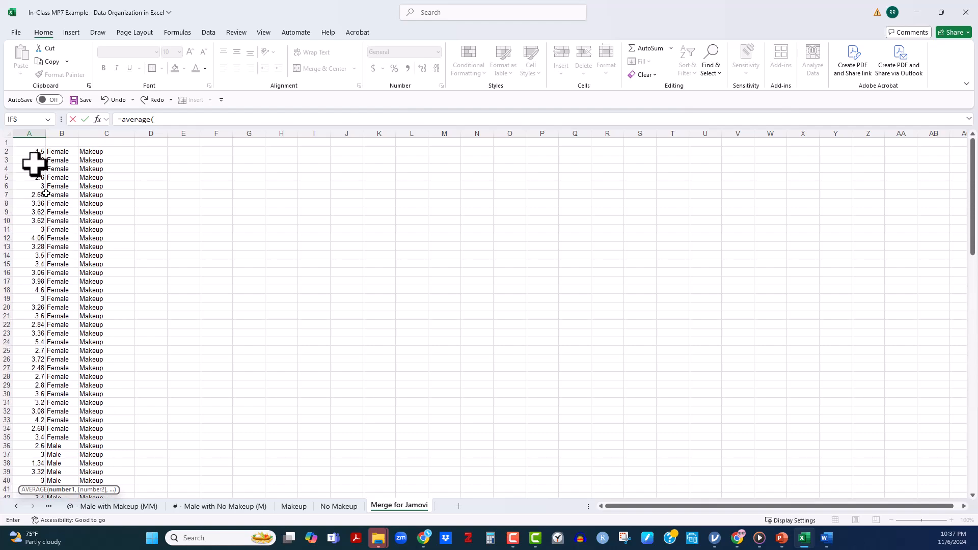
pyautogui.moveTo(25, 150); pyautogui.dragTo(25, 433)
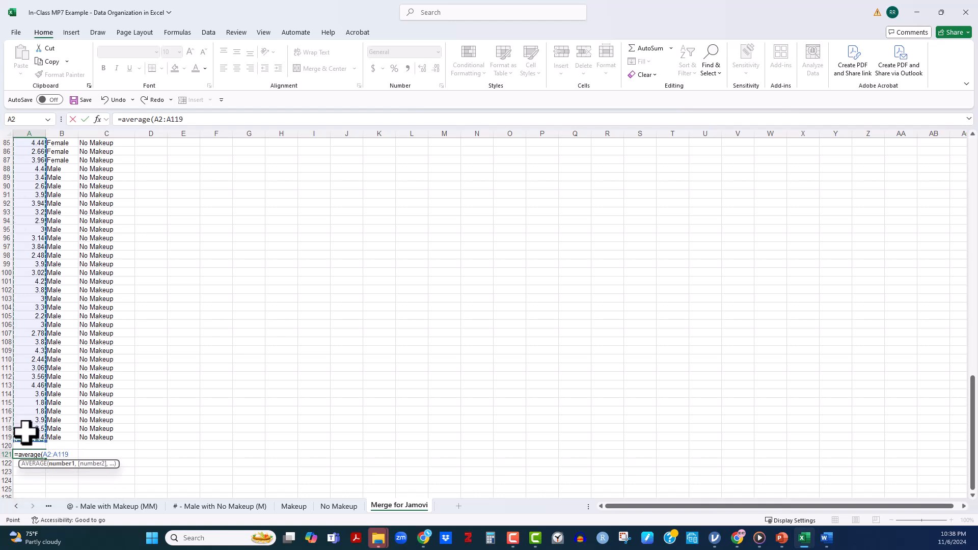
pyautogui.write(')')
pyautogui.press('Return')
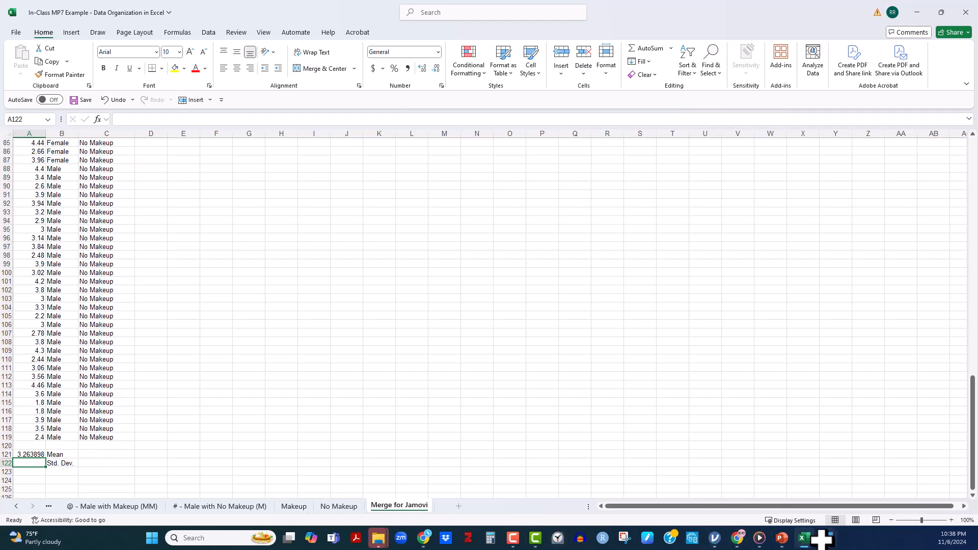
# Switch to jamovi to check the last rows of the merged data, and return to the Excel sheet.
pyautogui.moveTo(816, 539)
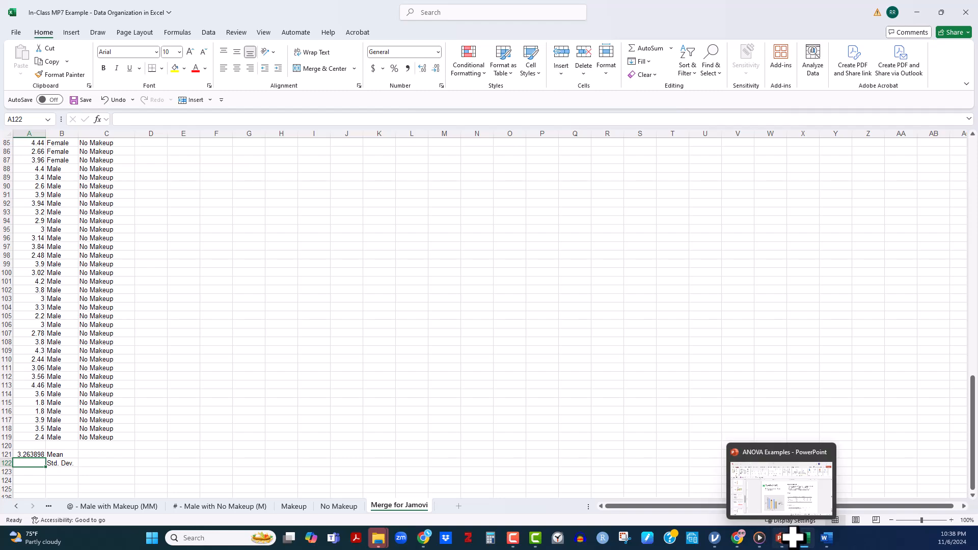
pyautogui.click(713, 536)
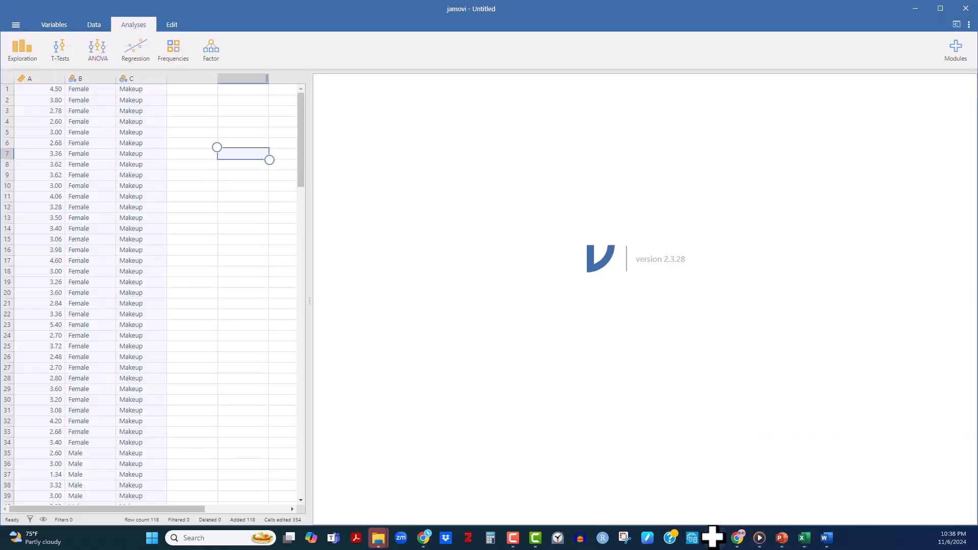
pyautogui.scroll(-20, 198, 424)
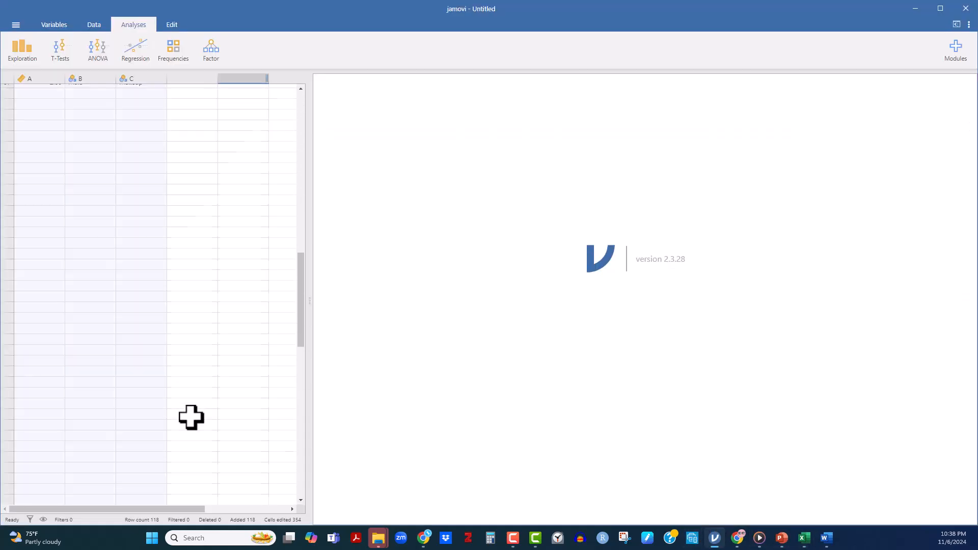
pyautogui.scroll(-1, 191, 417)
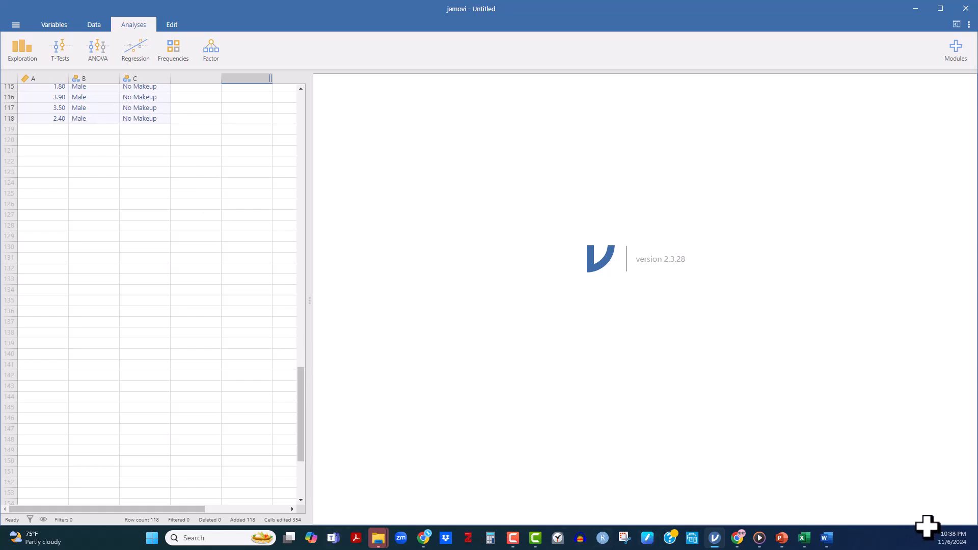
pyautogui.click(805, 537)
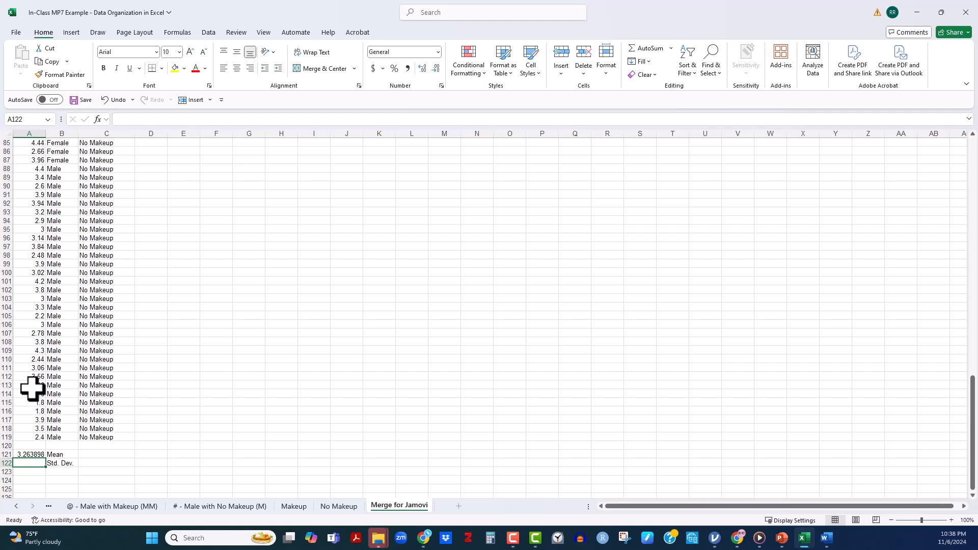
# Calculate the sample standard deviation of the merged scores in A122 with =STDEV.S(A2:A119).
pyautogui.write('=st')
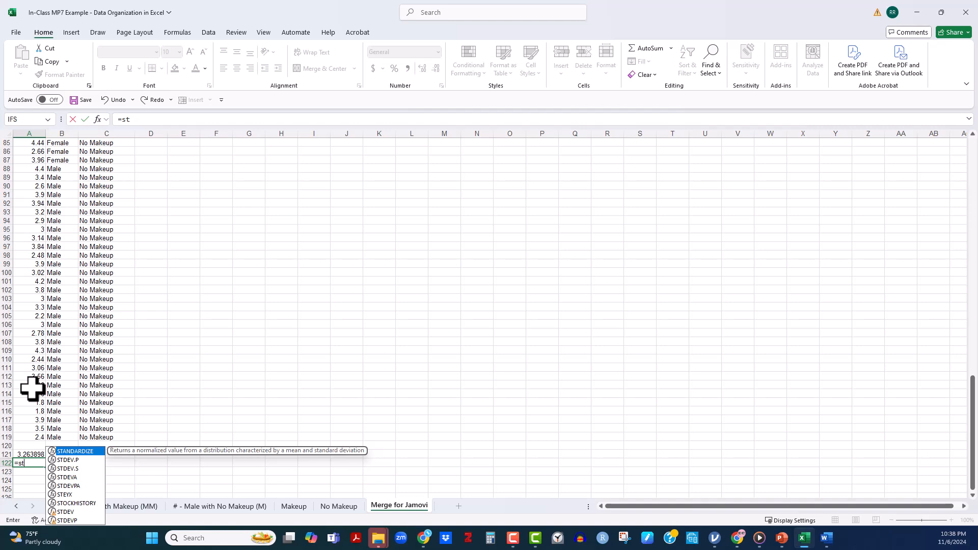
pyautogui.doubleClick(77, 467)
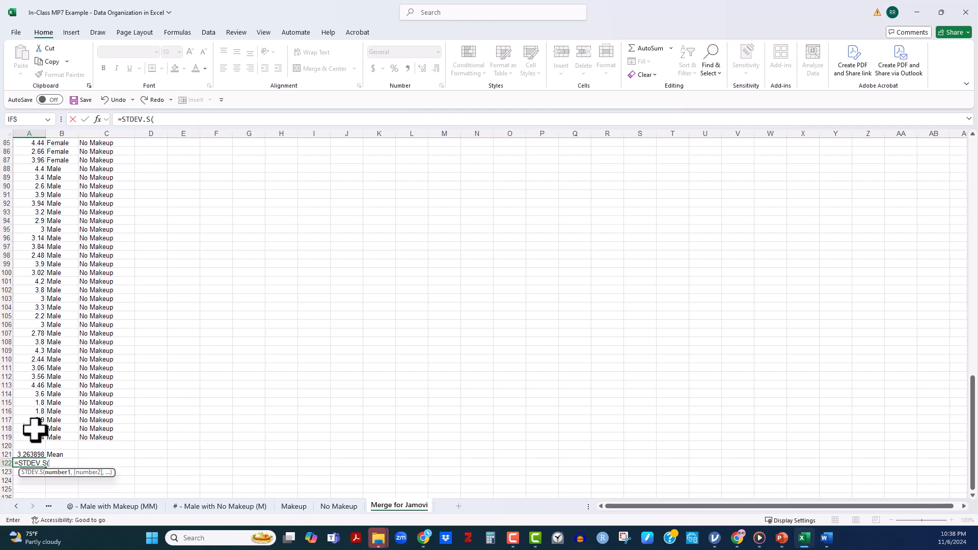
pyautogui.scroll(20, 72, 203)
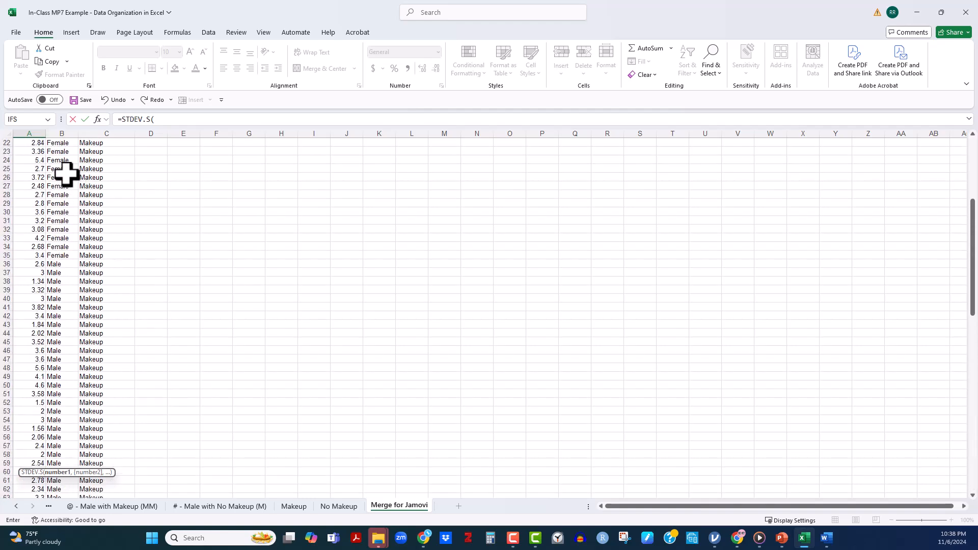
pyautogui.moveTo(23, 151); pyautogui.dragTo(36, 447)
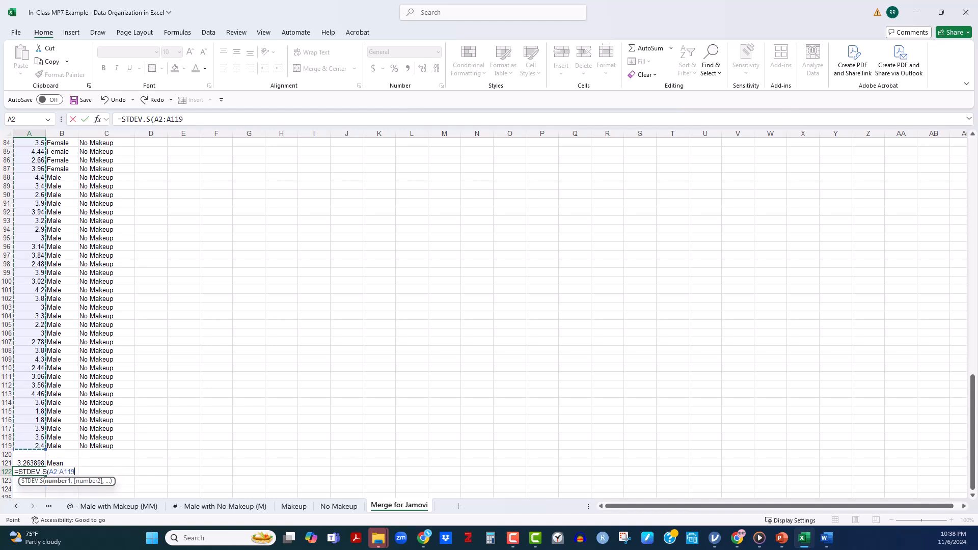
pyautogui.write(')')
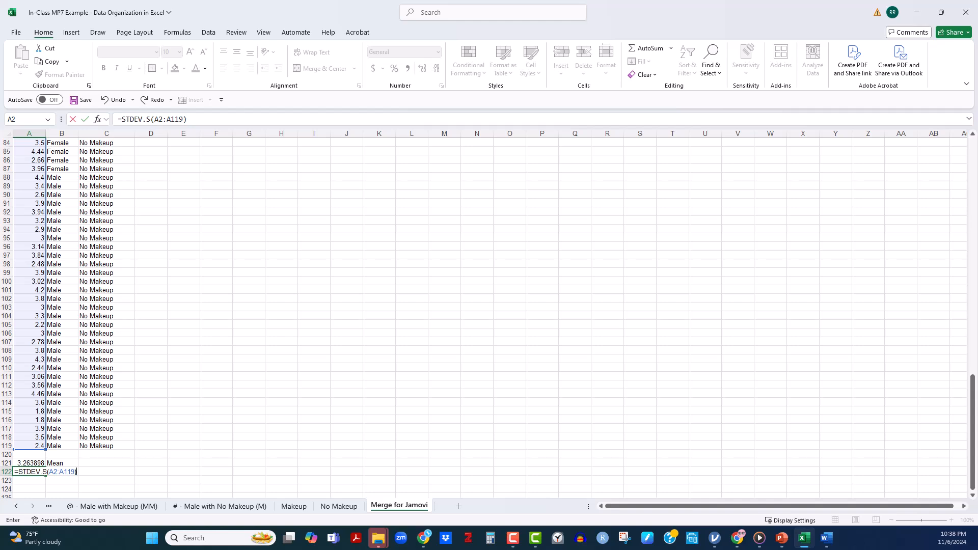
pyautogui.press('Return')
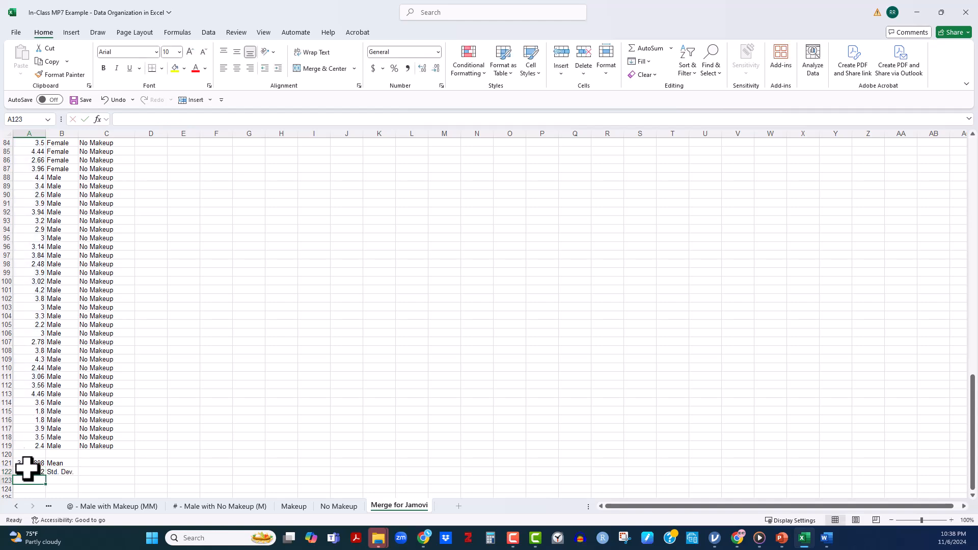
# Format the mean and standard deviation in A121:A122 to two decimal places and save the workbook.
pyautogui.click(36, 464)
pyautogui.moveTo(35, 465); pyautogui.dragTo(36, 471)
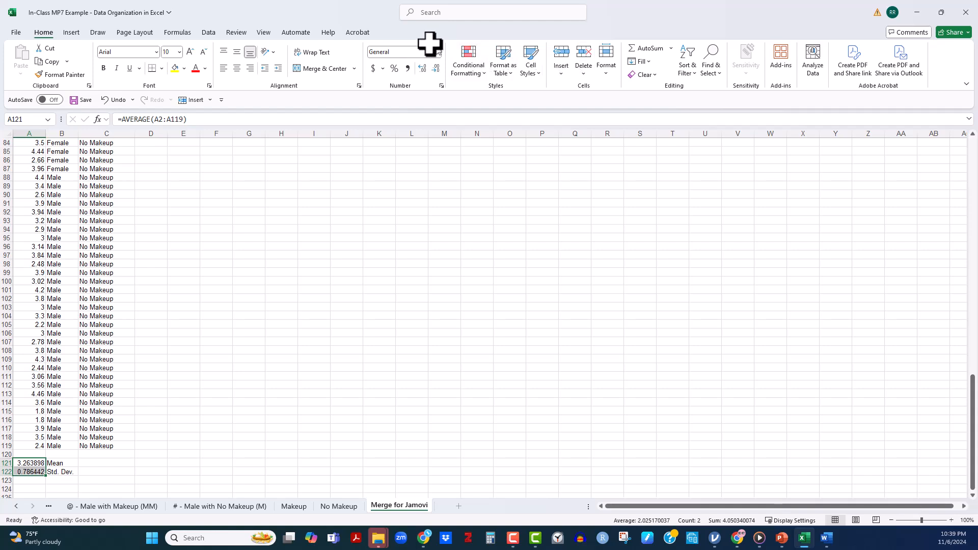
pyautogui.click(434, 64)
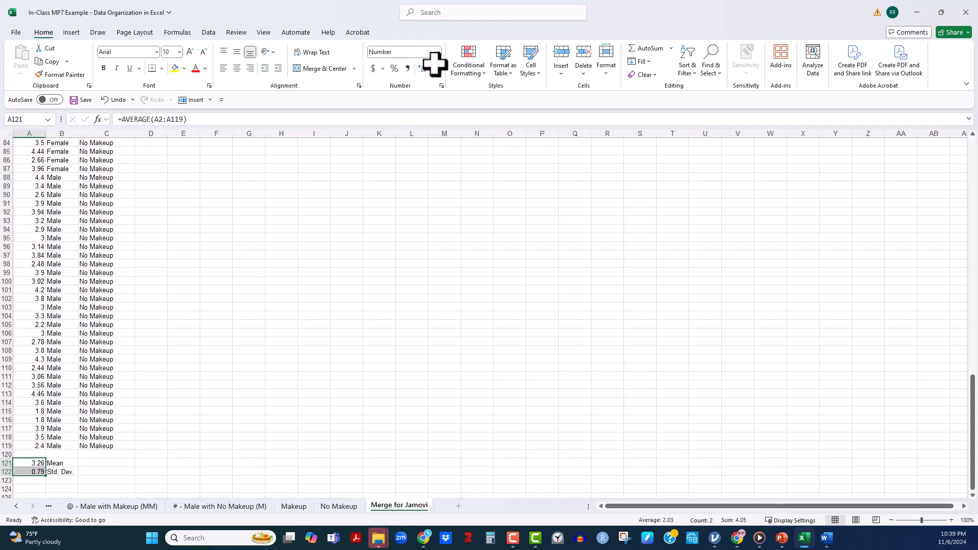
pyautogui.click(138, 394)
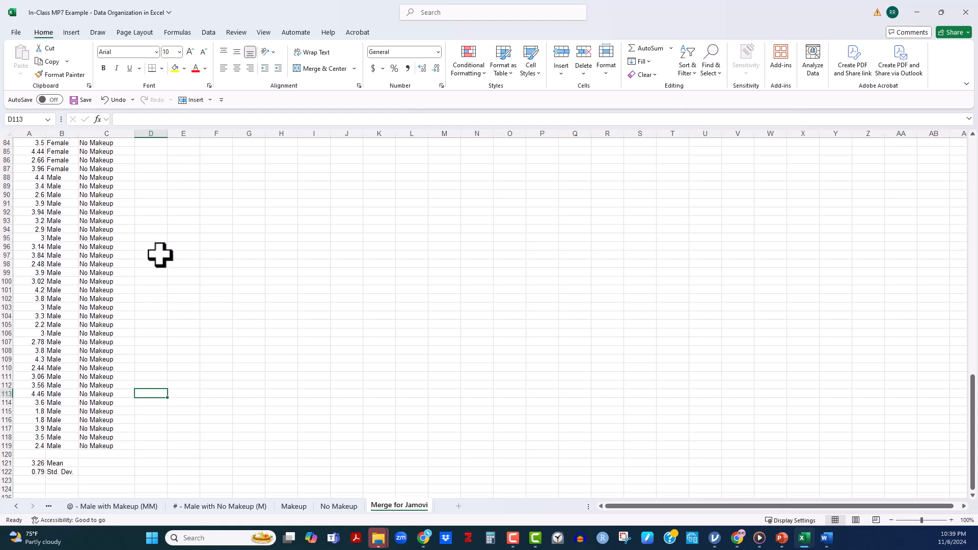
pyautogui.click(76, 99)
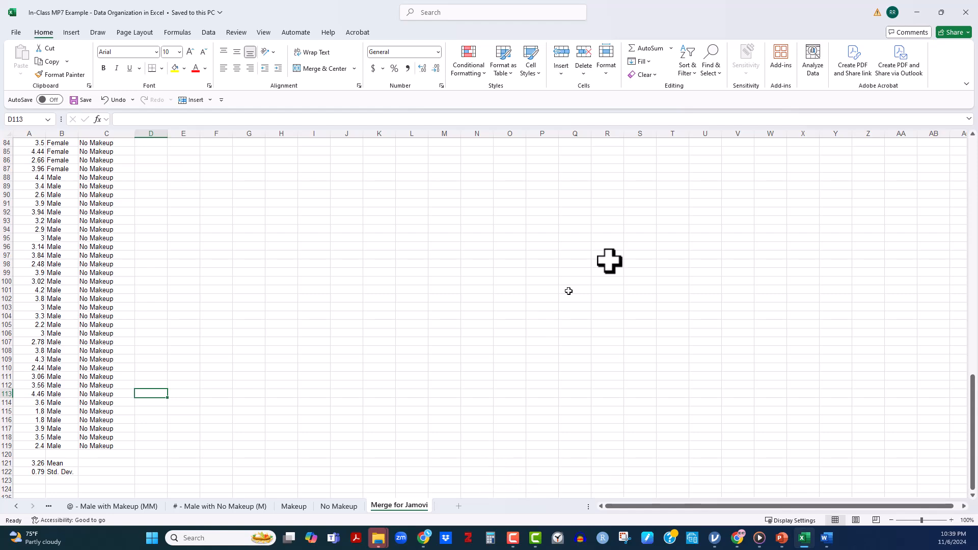
# Switch to jamovi and add a standard ANOVA analysis for the merged data.
pyautogui.click(918, 11)
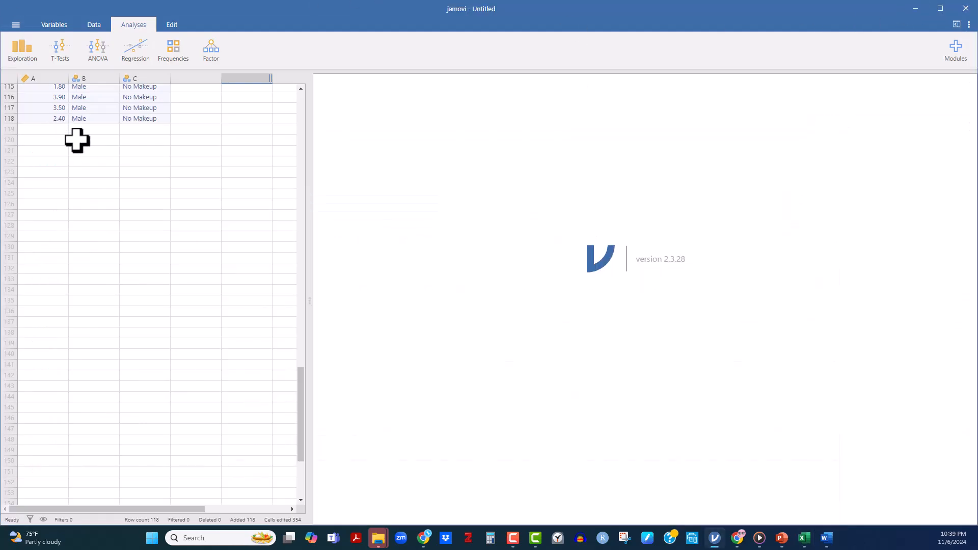
pyautogui.click(302, 102)
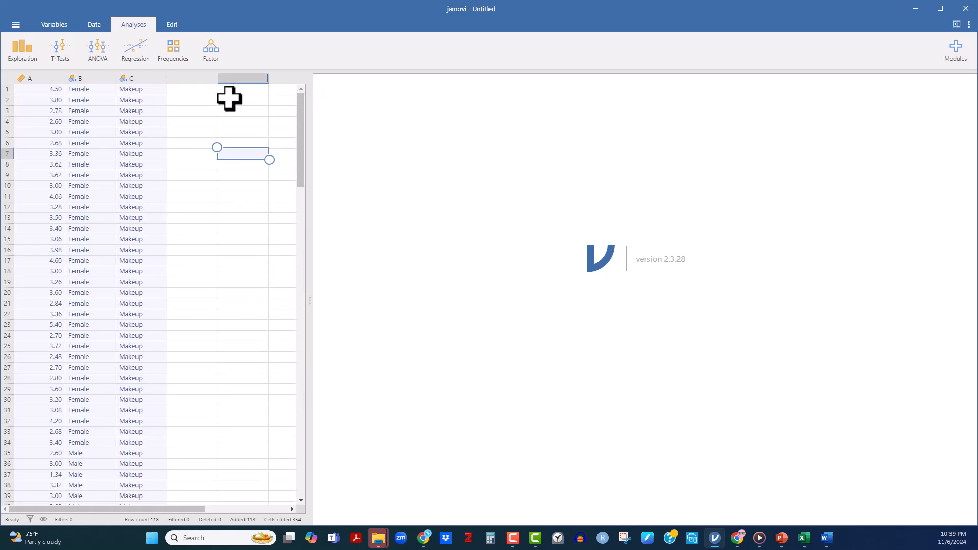
pyautogui.click(202, 156)
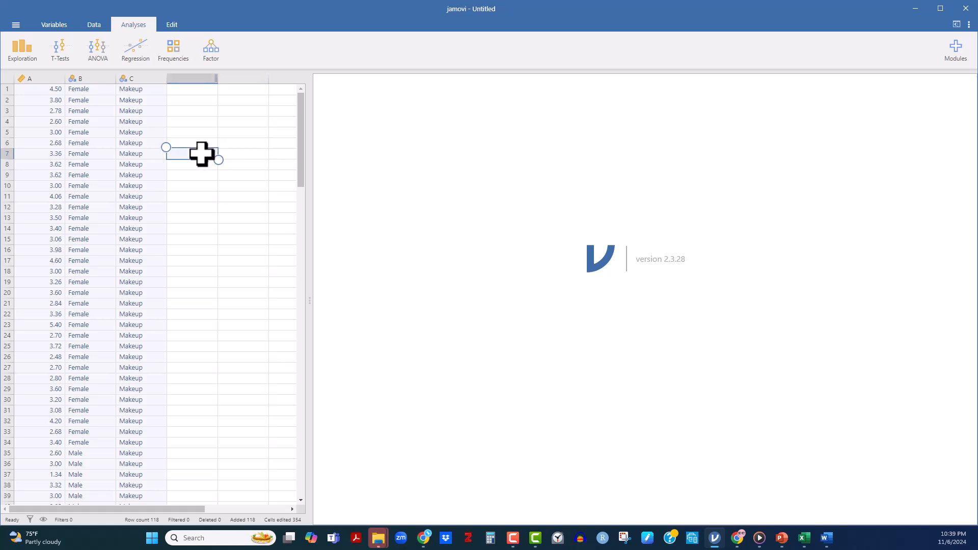
pyautogui.click(201, 122)
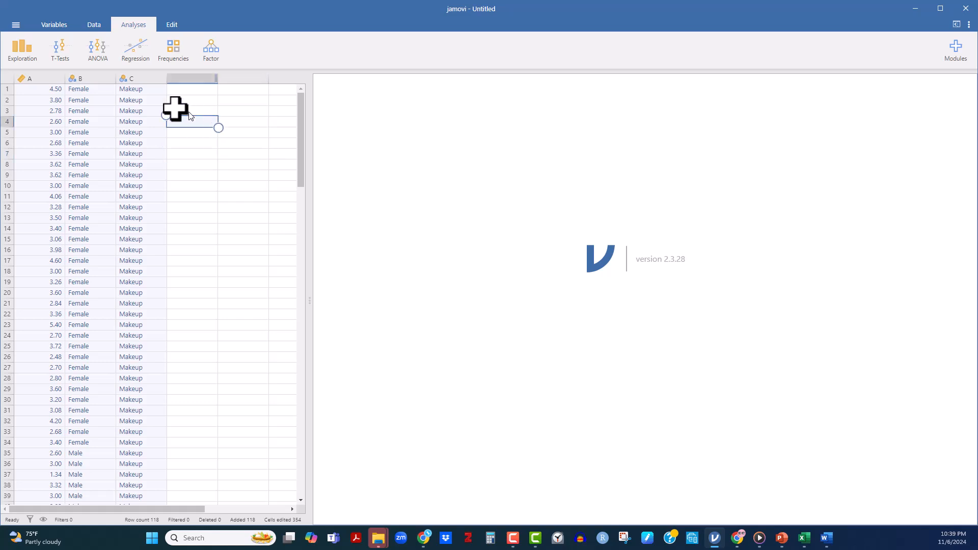
pyautogui.click(54, 88)
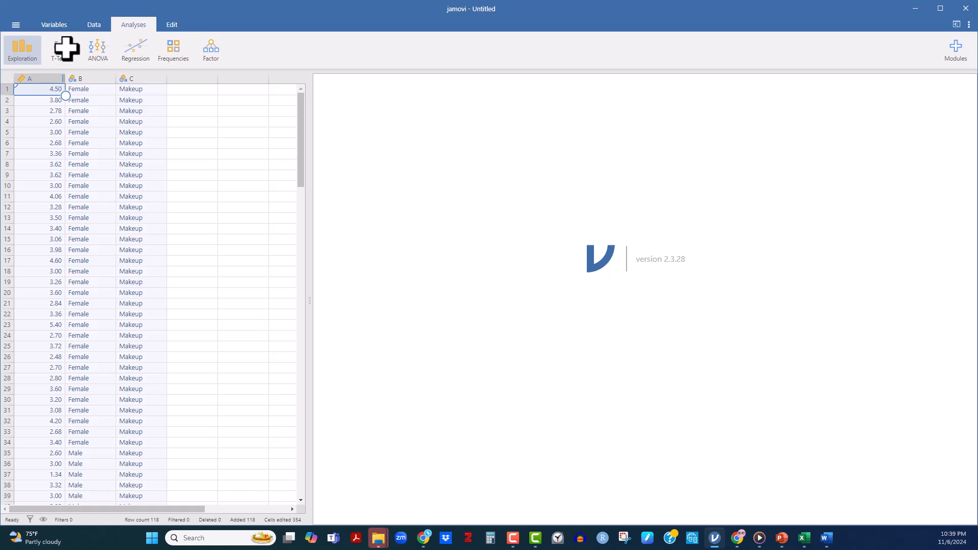
pyautogui.click(94, 47)
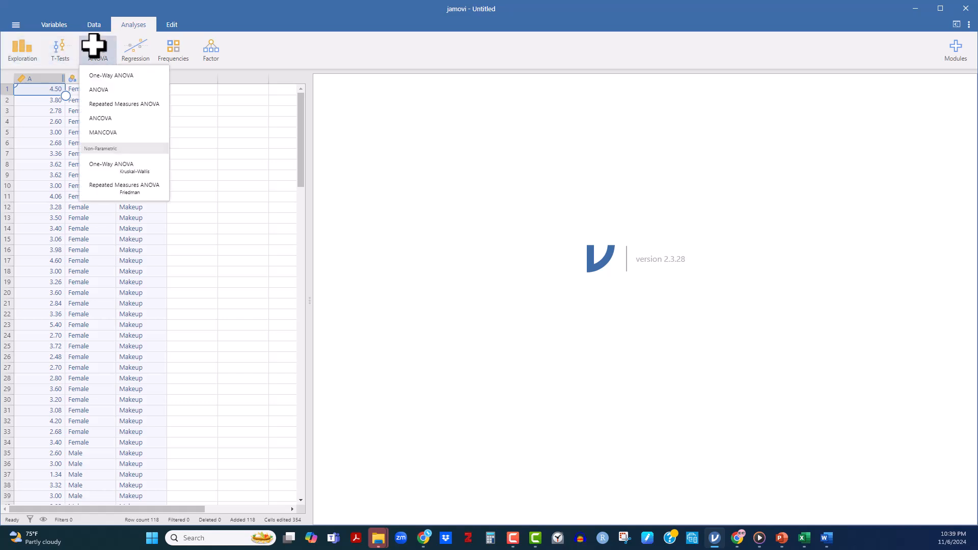
pyautogui.click(102, 90)
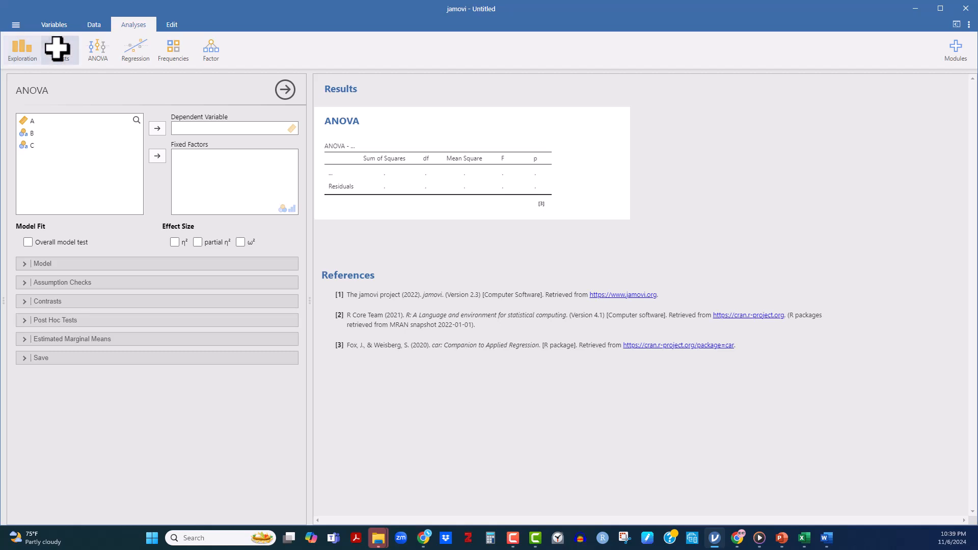
# Return to the data view and rename variable A, the score column, as Intelligence.
pyautogui.click(94, 24)
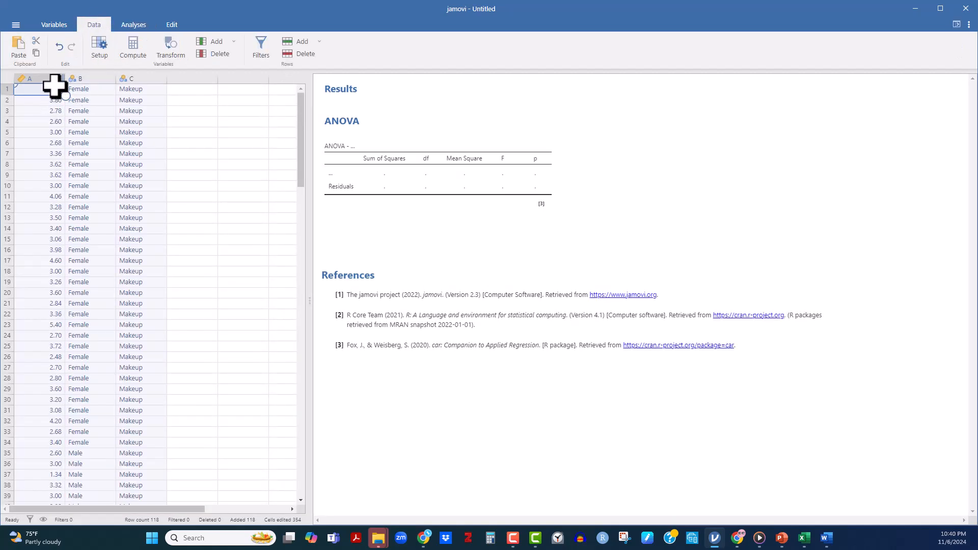
pyautogui.click(48, 76)
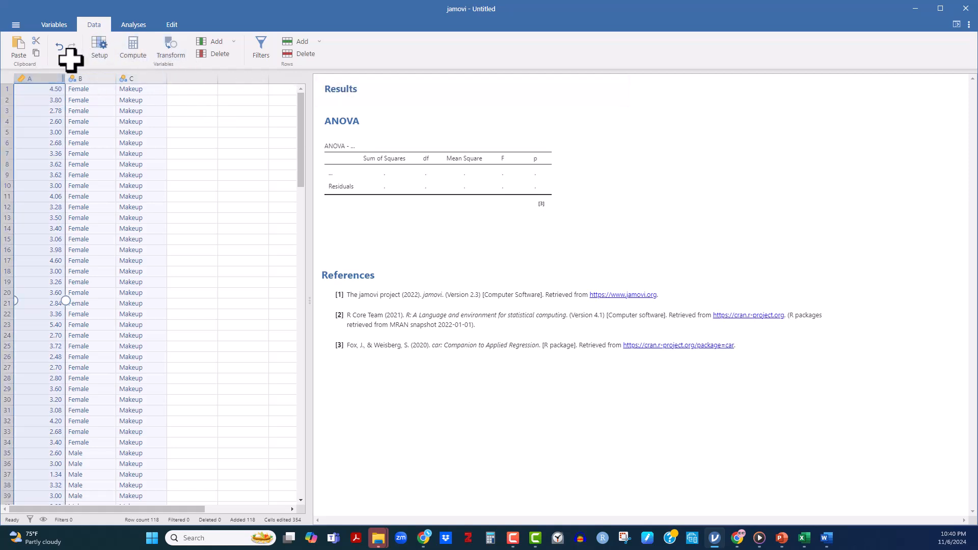
pyautogui.doubleClick(51, 76)
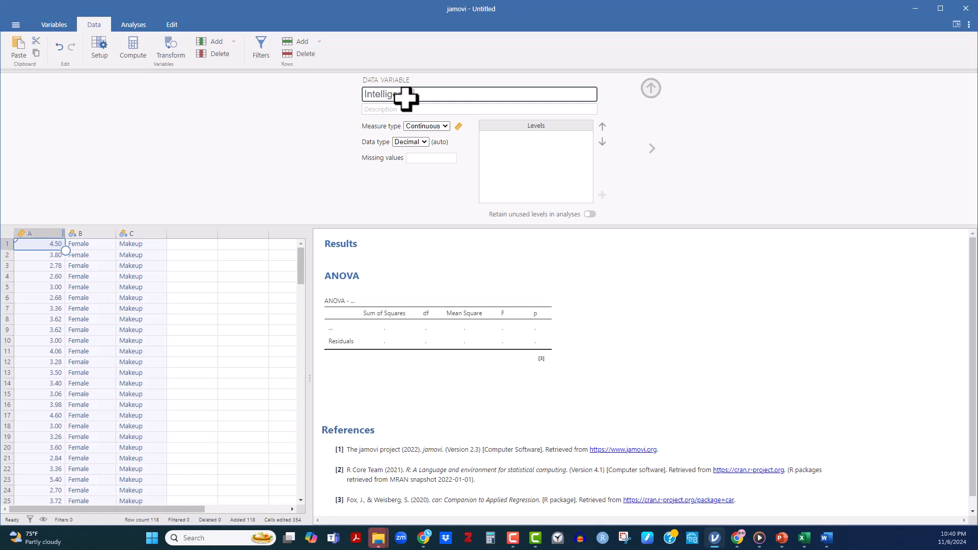
pyautogui.write('ence')
# Rename variable B, the column with the Female and Male levels, as Gender.
pyautogui.click(647, 149)
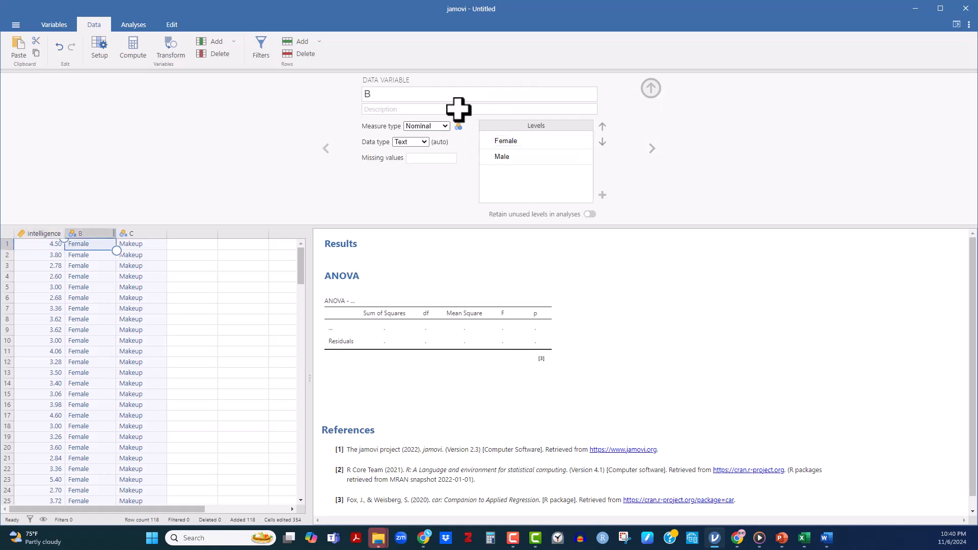
pyautogui.write('Gender')
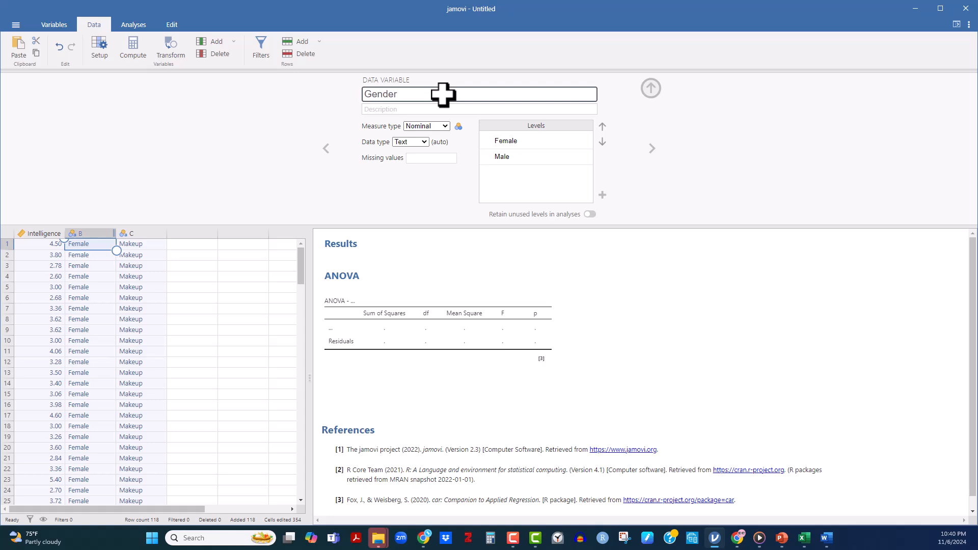
pyautogui.click(505, 154)
pyautogui.click(439, 145)
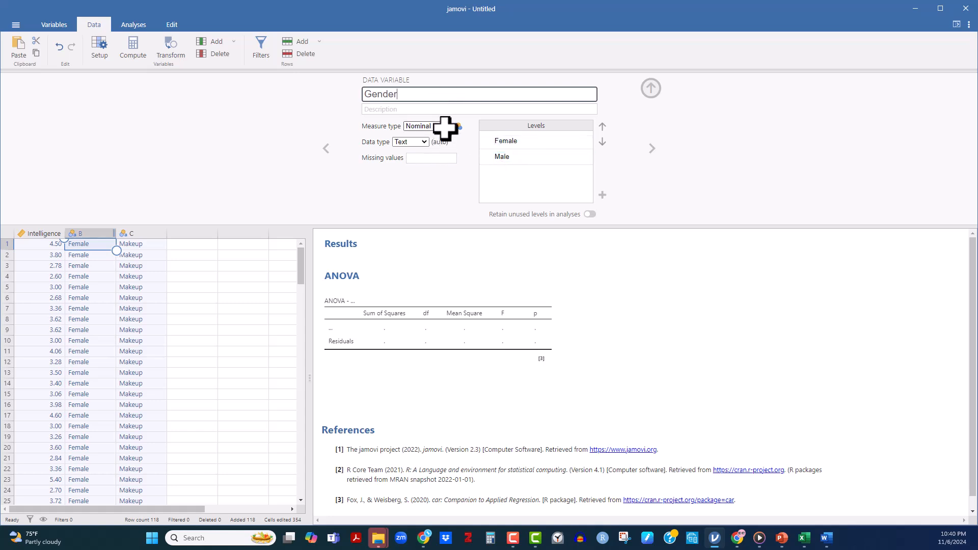
# Rename variable C, the Makeup/No Makeup column, as Makeup and close the variable editor.
pyautogui.click(140, 231)
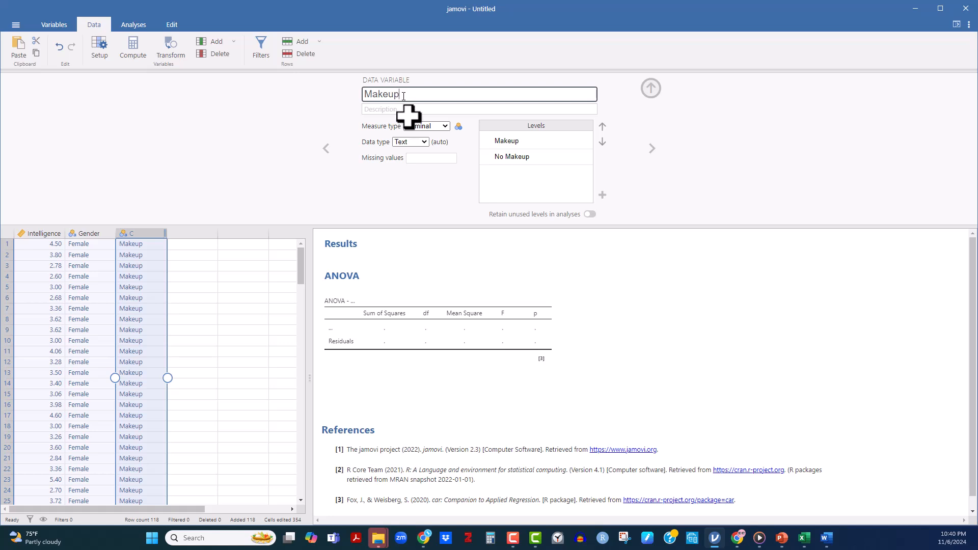
pyautogui.click(490, 159)
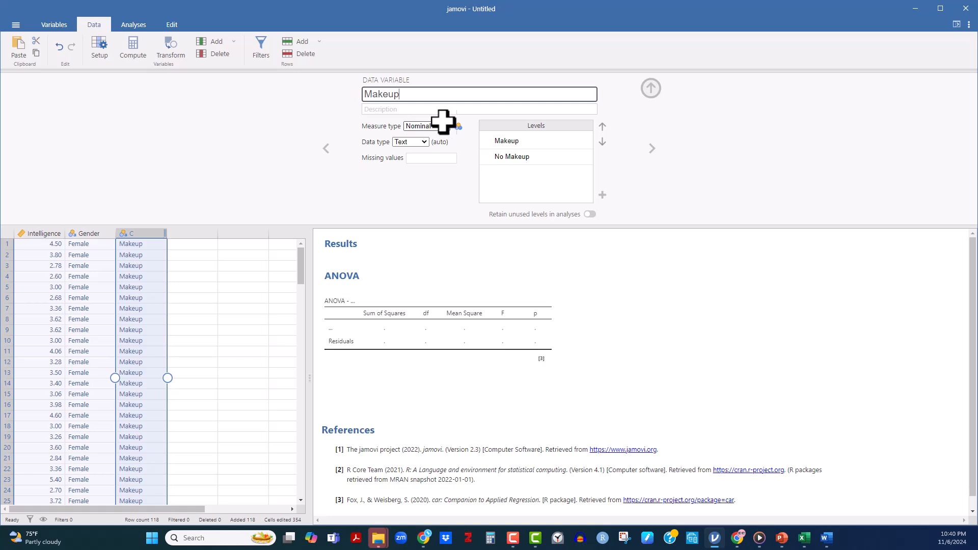
pyautogui.click(215, 289)
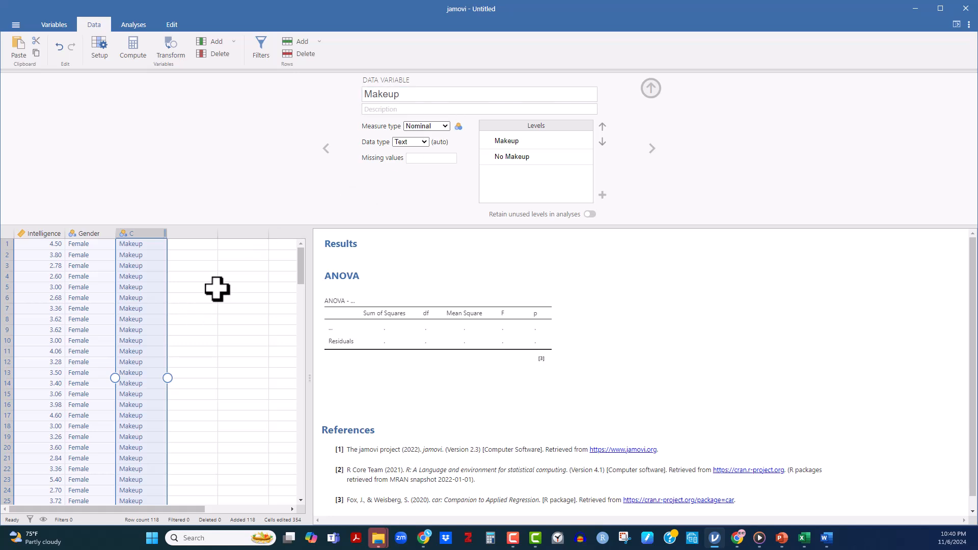
pyautogui.click(55, 243)
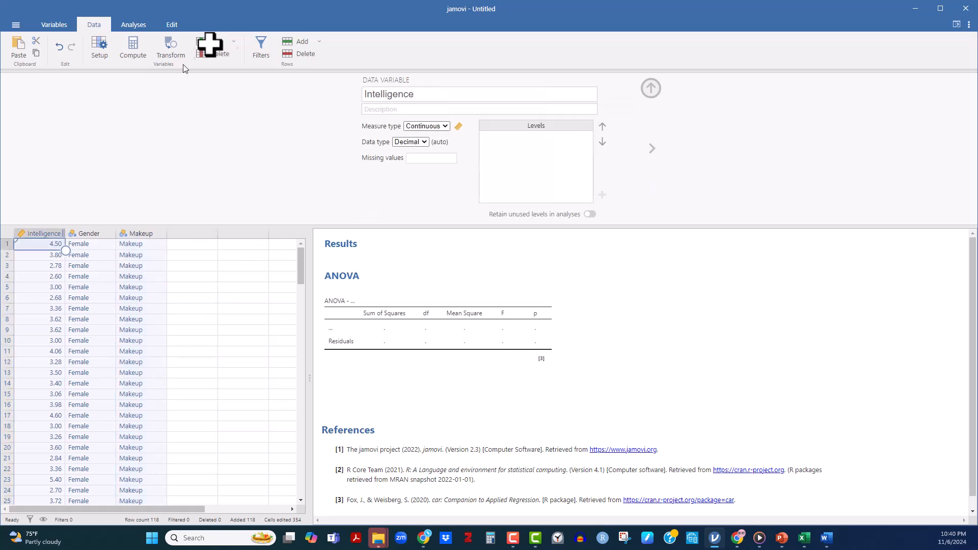
pyautogui.click(662, 90)
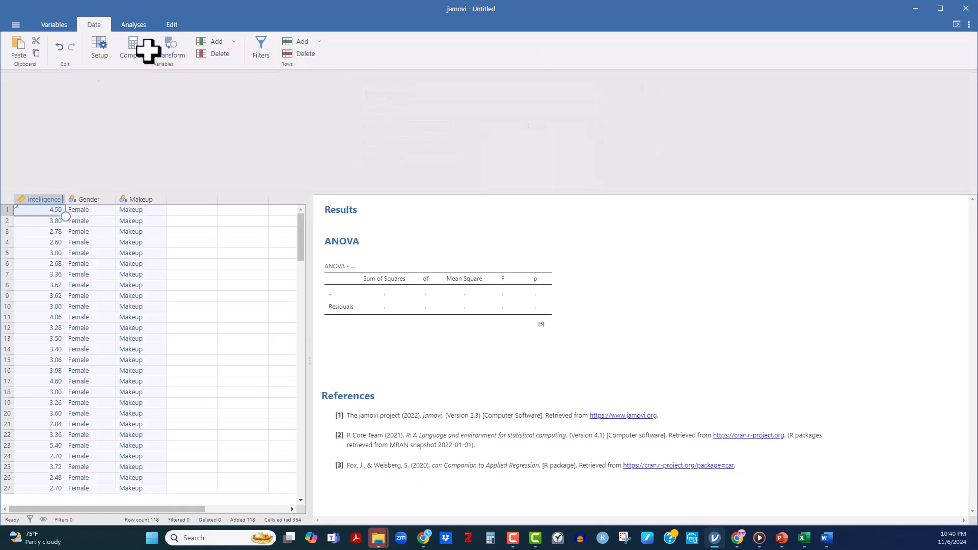
# Add a standard ANOVA with Intelligence as the dependent variable and Makeup and Gender as fixed factors.
pyautogui.click(131, 23)
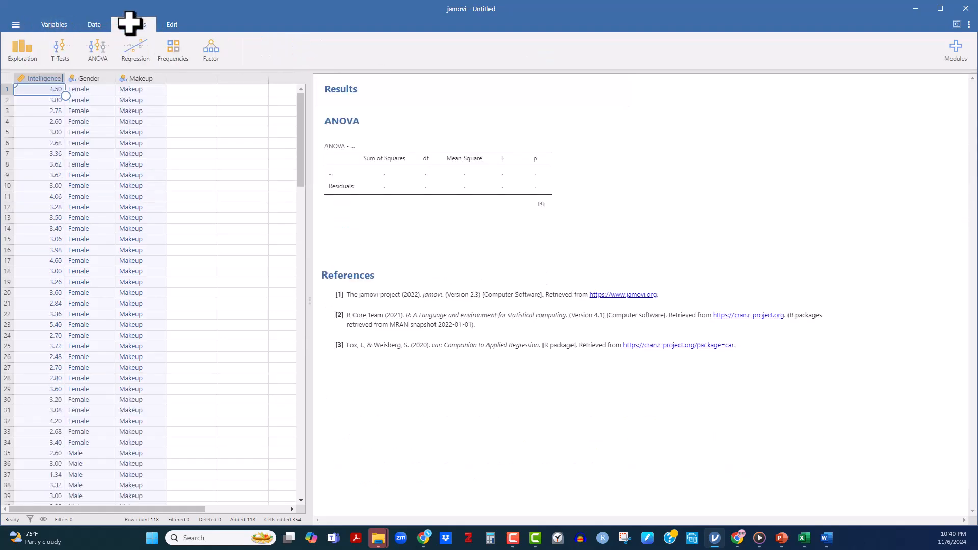
pyautogui.click(98, 49)
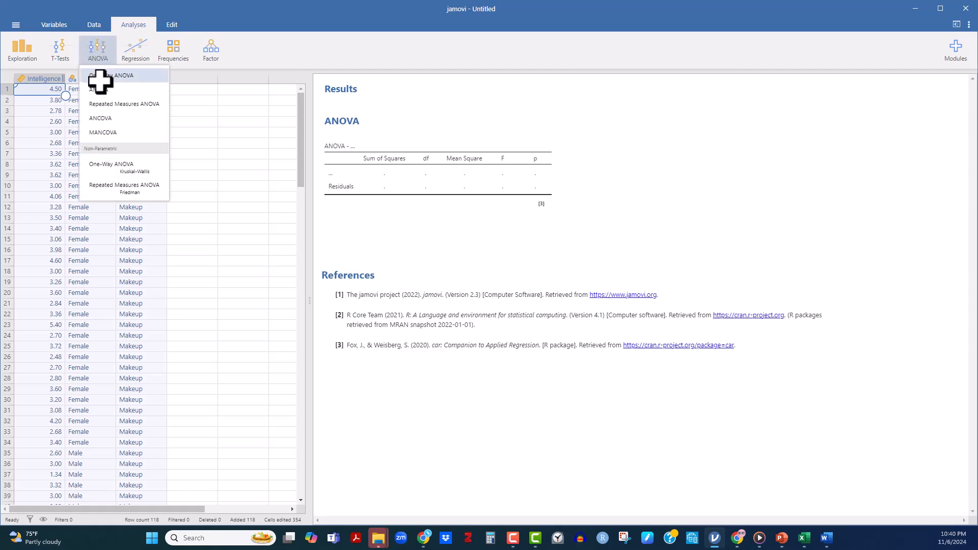
pyautogui.click(100, 88)
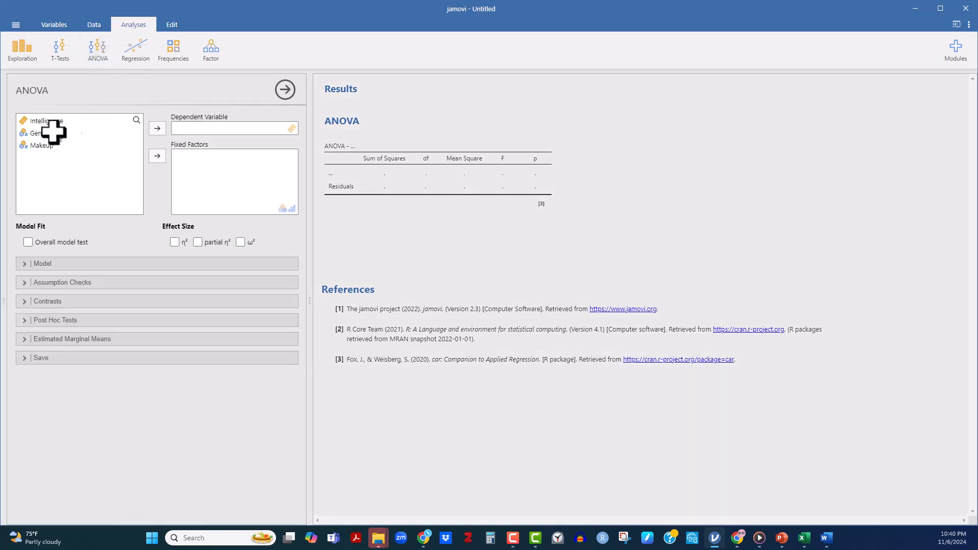
pyautogui.moveTo(37, 147); pyautogui.dragTo(190, 168)
pyautogui.moveTo(63, 133); pyautogui.dragTo(224, 171)
pyautogui.moveTo(66, 120); pyautogui.dragTo(219, 122)
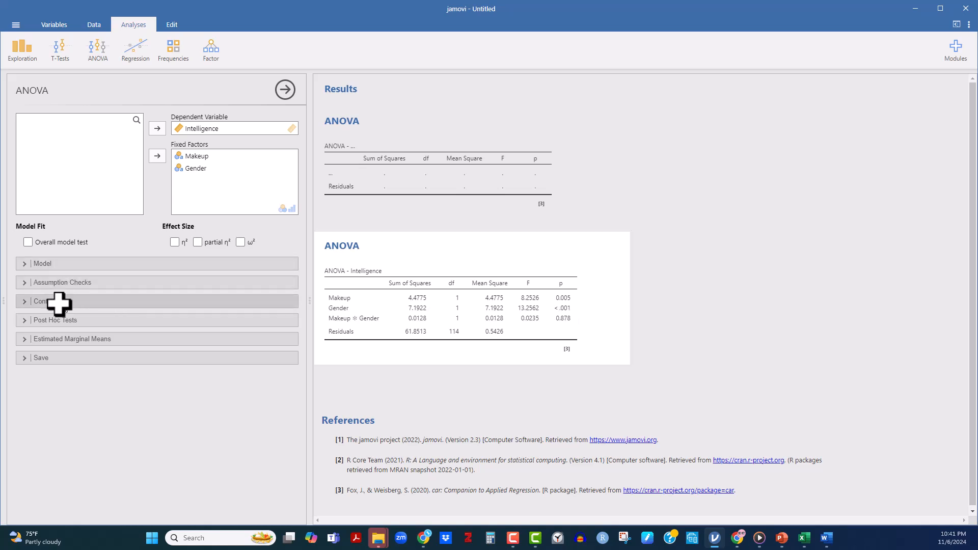
# Add post hoc tests for Makeup, Gender and the Makeup ✻ Gender interaction with the Tukey correction.
pyautogui.click(23, 320)
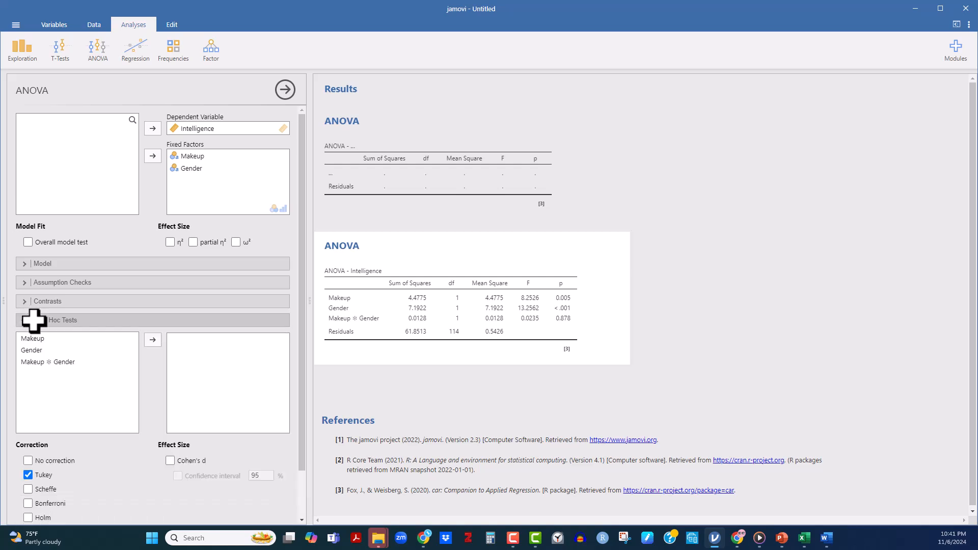
pyautogui.moveTo(37, 338); pyautogui.dragTo(190, 343)
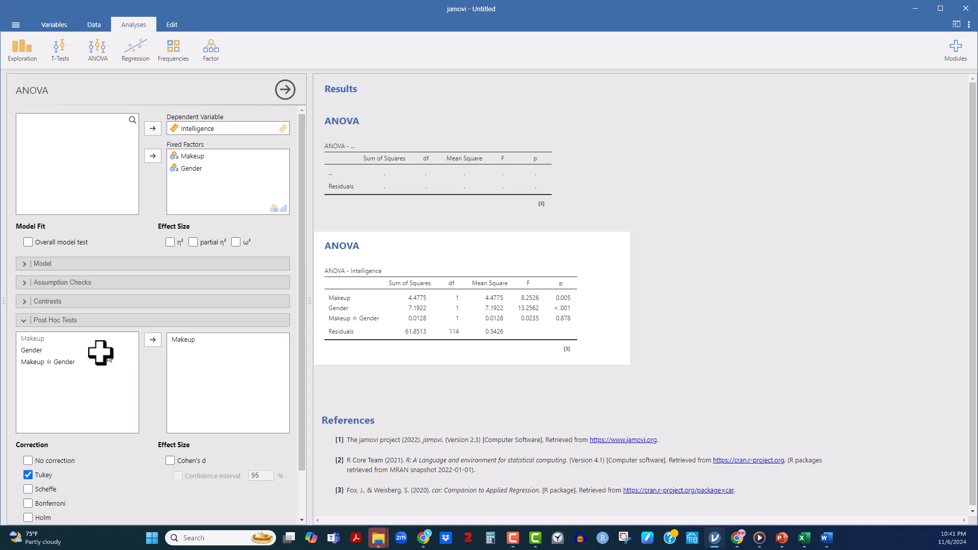
pyautogui.moveTo(45, 338); pyautogui.dragTo(194, 351)
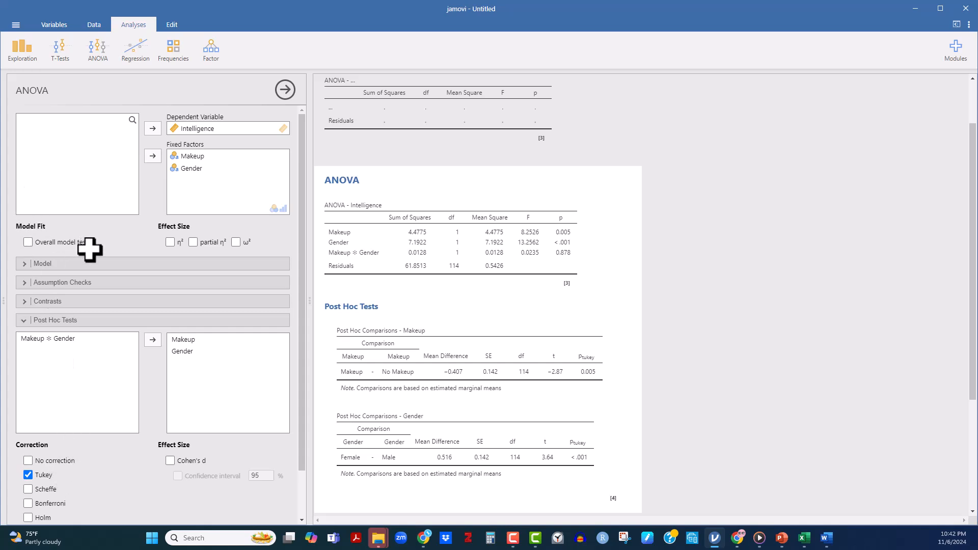
pyautogui.click(60, 339)
pyautogui.moveTo(61, 336); pyautogui.dragTo(212, 363)
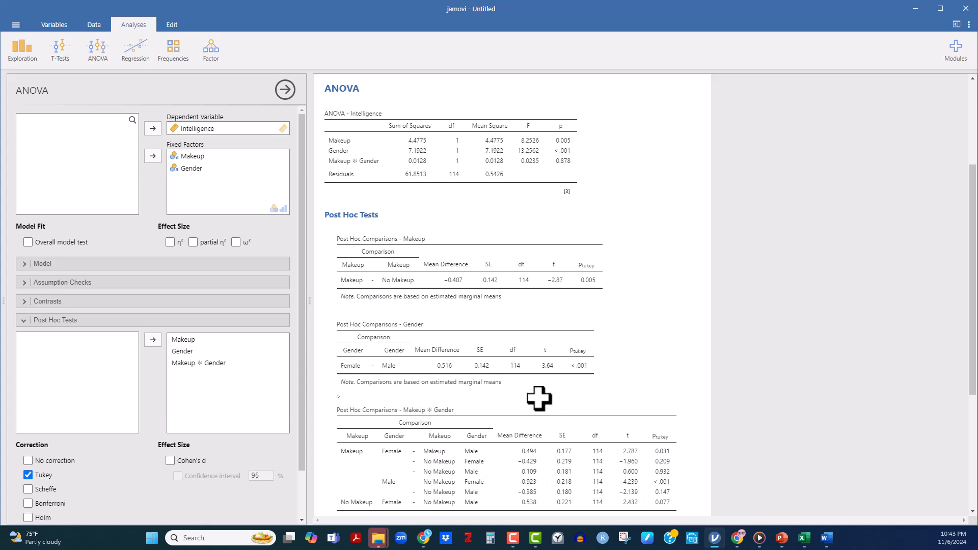
# Assign Makeup to Term 1 of the estimated marginal means to plot its means.
pyautogui.scroll(-5, 539, 398)
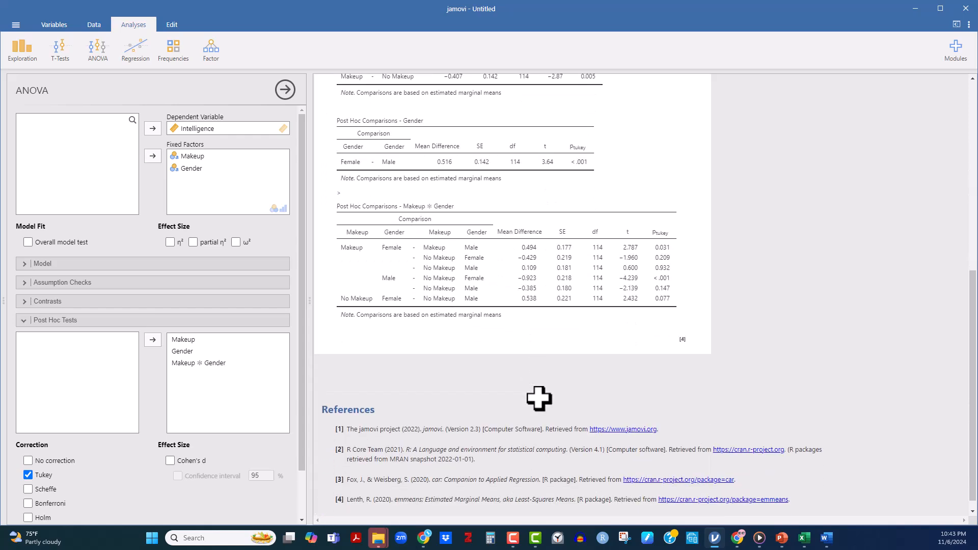
pyautogui.scroll(-2, 148, 449)
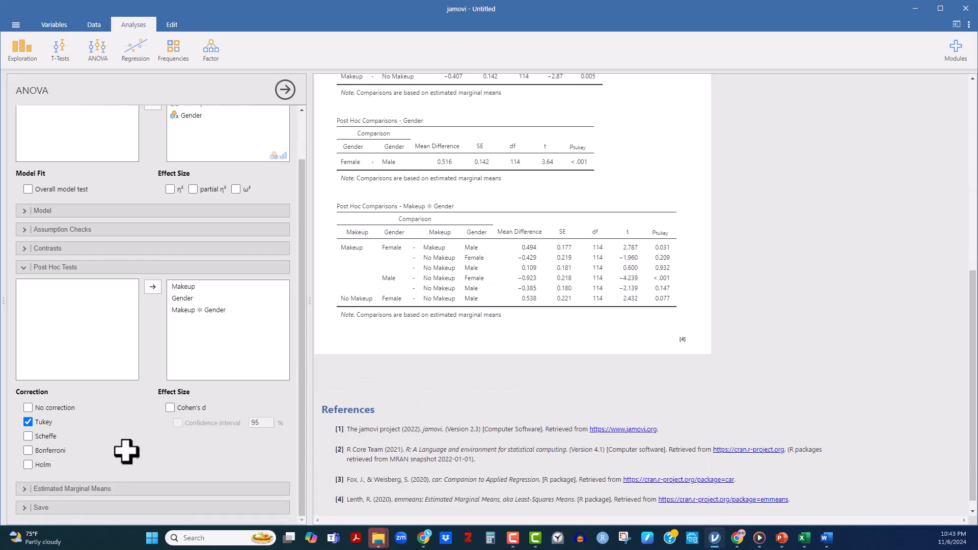
pyautogui.click(24, 488)
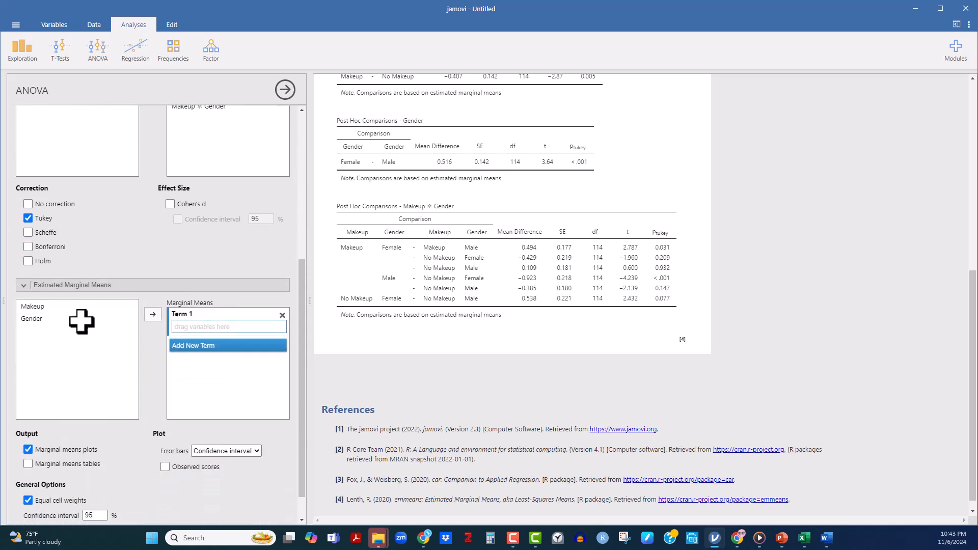
pyautogui.moveTo(36, 307); pyautogui.dragTo(193, 326)
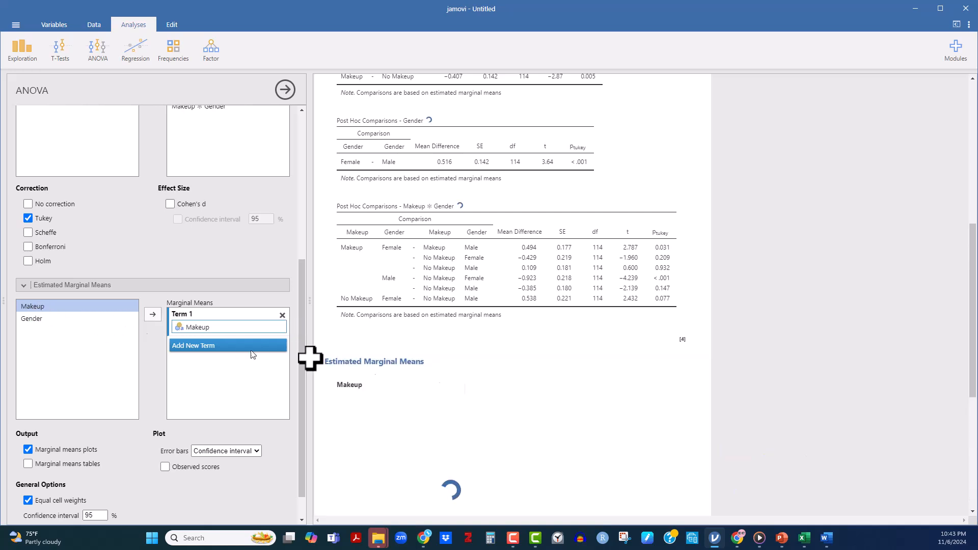
pyautogui.scroll(-3, 552, 398)
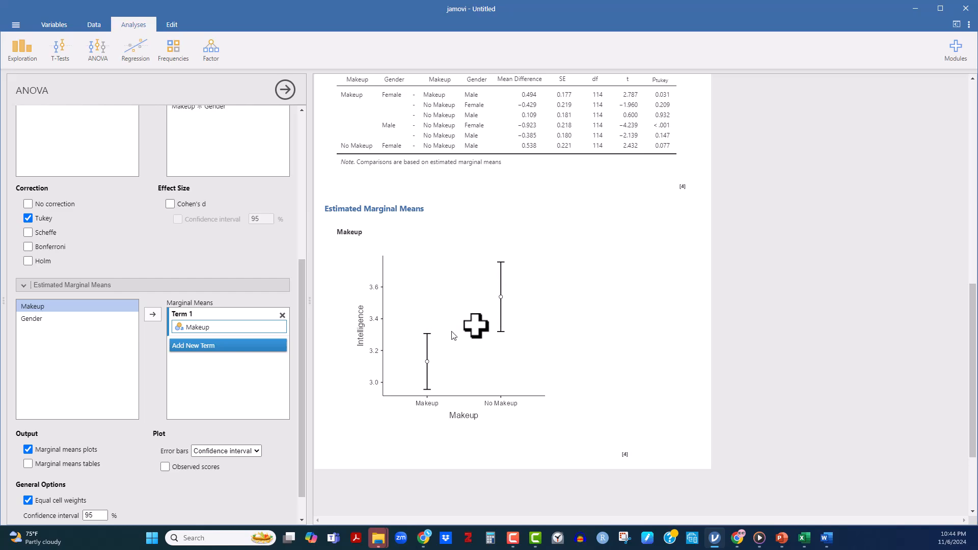
# Add a second estimated marginal means term containing Gender.
pyautogui.scroll(8, 507, 312)
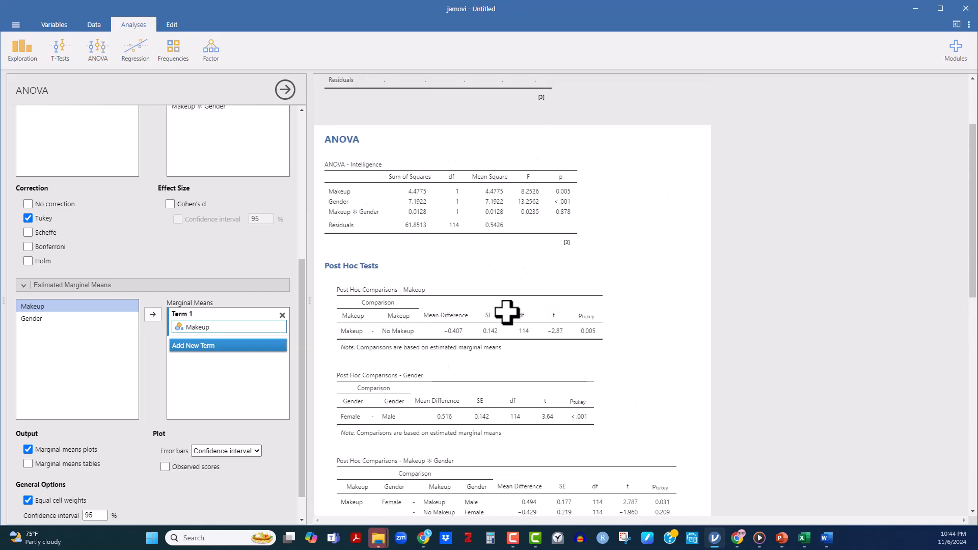
pyautogui.scroll(1, 504, 310)
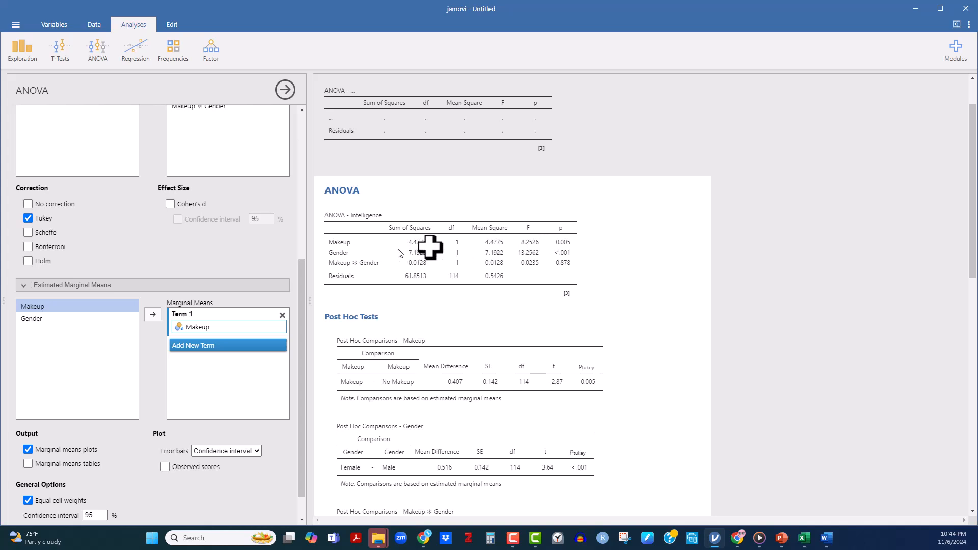
pyautogui.scroll(-6, 407, 265)
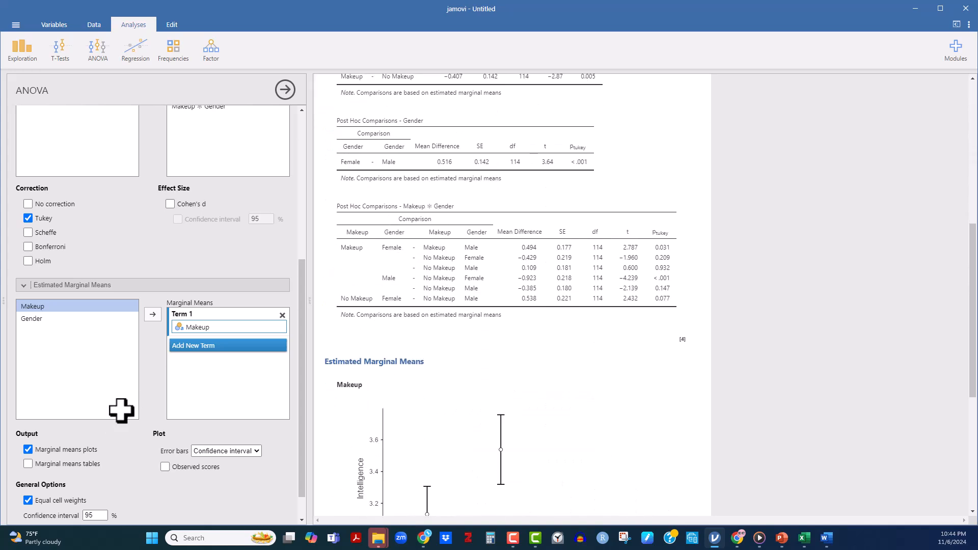
pyautogui.click(176, 345)
pyautogui.moveTo(30, 316); pyautogui.dragTo(180, 351)
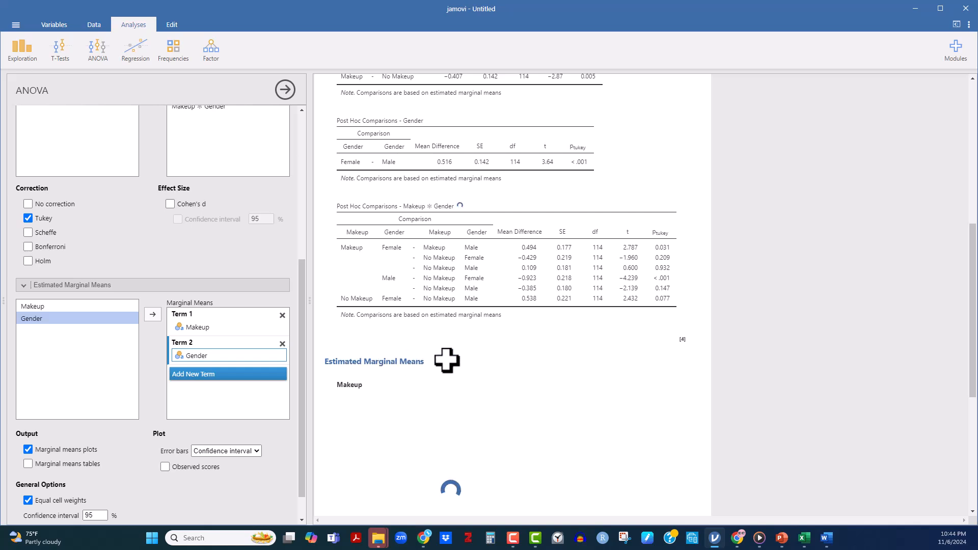
# Examine the Makeup and Gender marginal means plots against the ANOVA and post hoc tables.
pyautogui.scroll(-2, 447, 360)
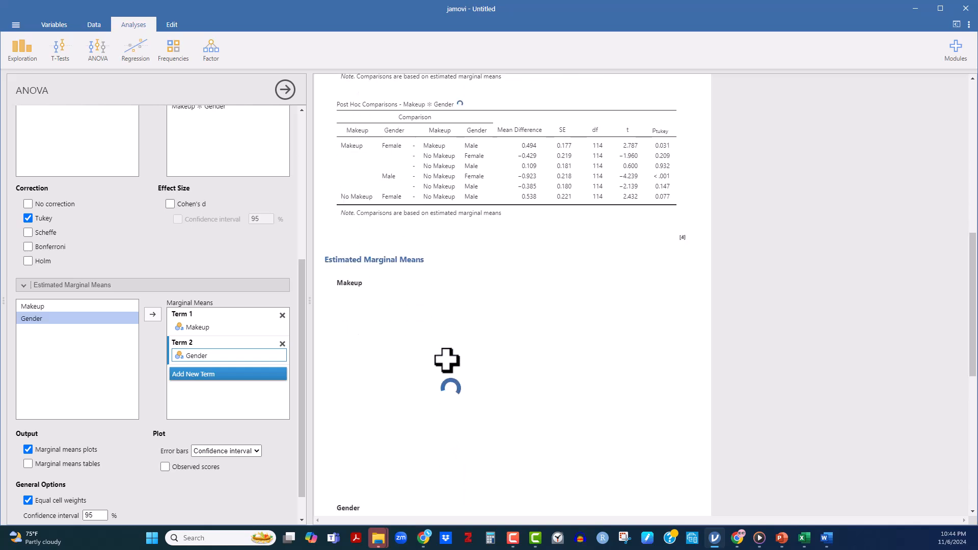
pyautogui.scroll(-1, 447, 360)
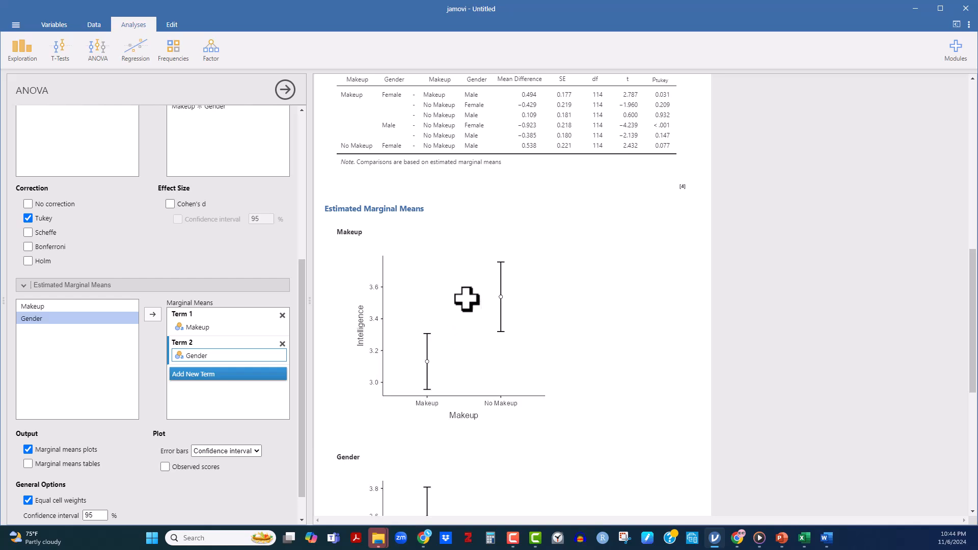
pyautogui.scroll(-1, 481, 337)
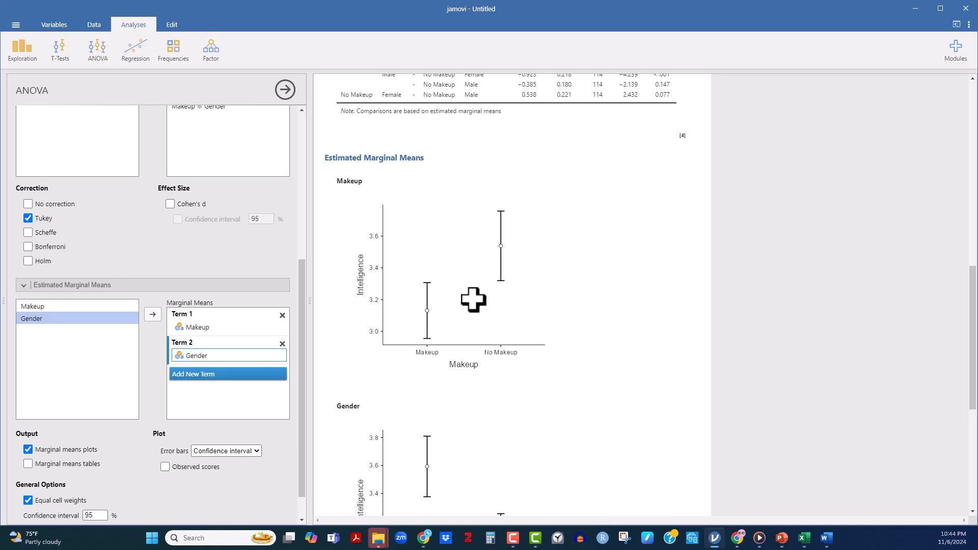
pyautogui.scroll(7, 490, 278)
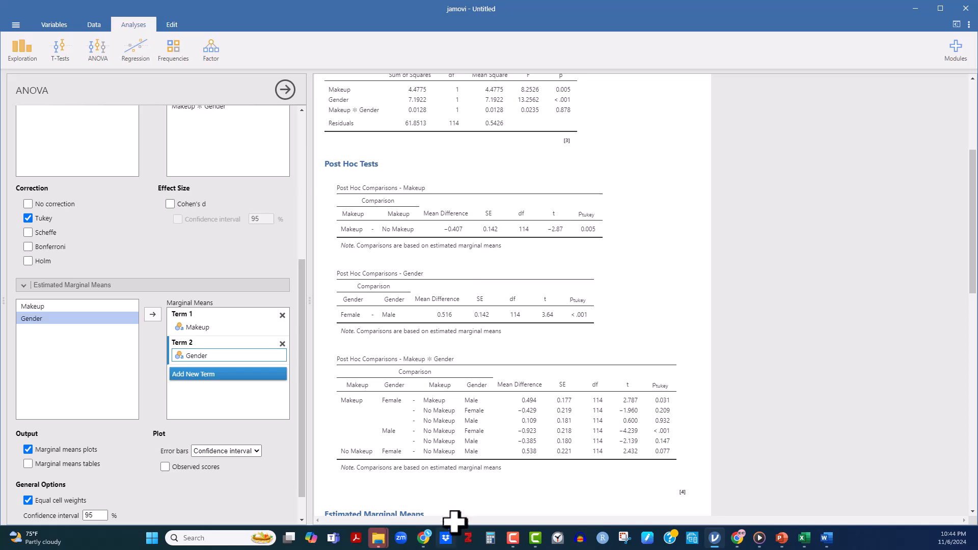
pyautogui.scroll(-3, 450, 509)
pyautogui.scroll(6, 448, 373)
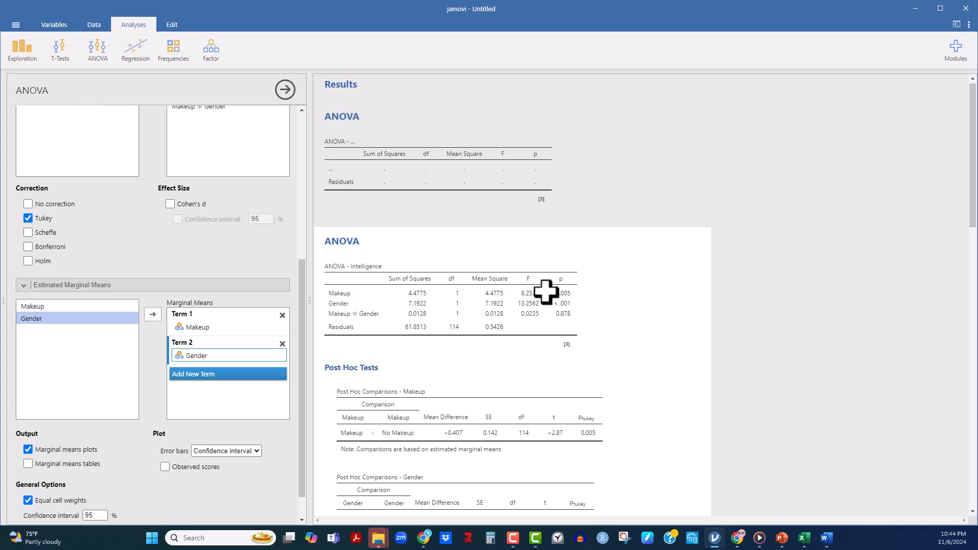
pyautogui.scroll(-5, 558, 297)
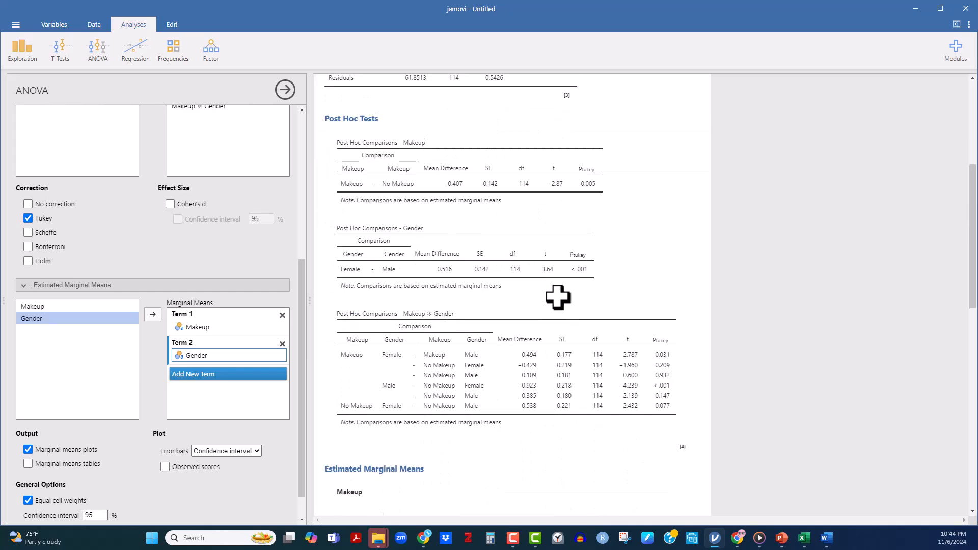
pyautogui.scroll(-2, 558, 297)
# Add a third estimated marginal means term containing both Makeup and Gender to plot their interaction.
pyautogui.scroll(-2, 188, 356)
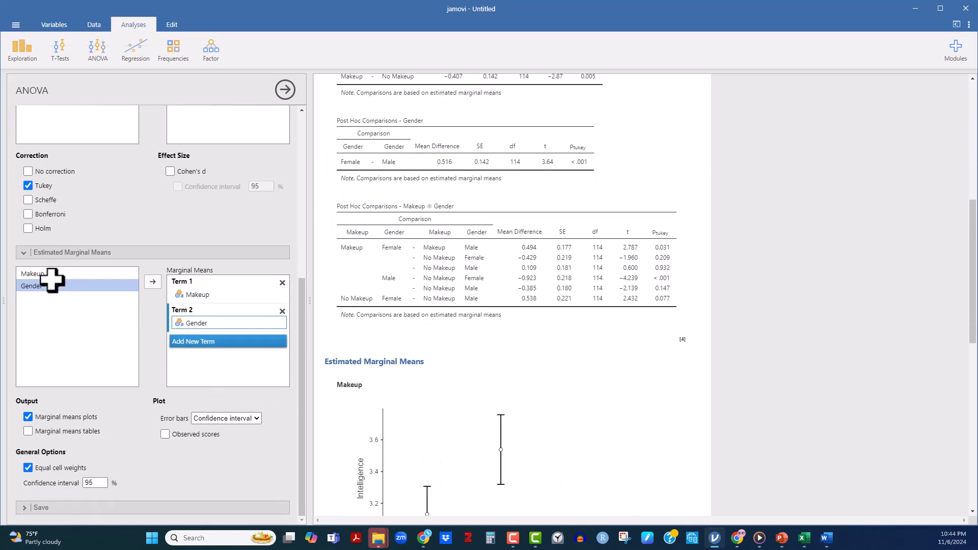
pyautogui.click(180, 343)
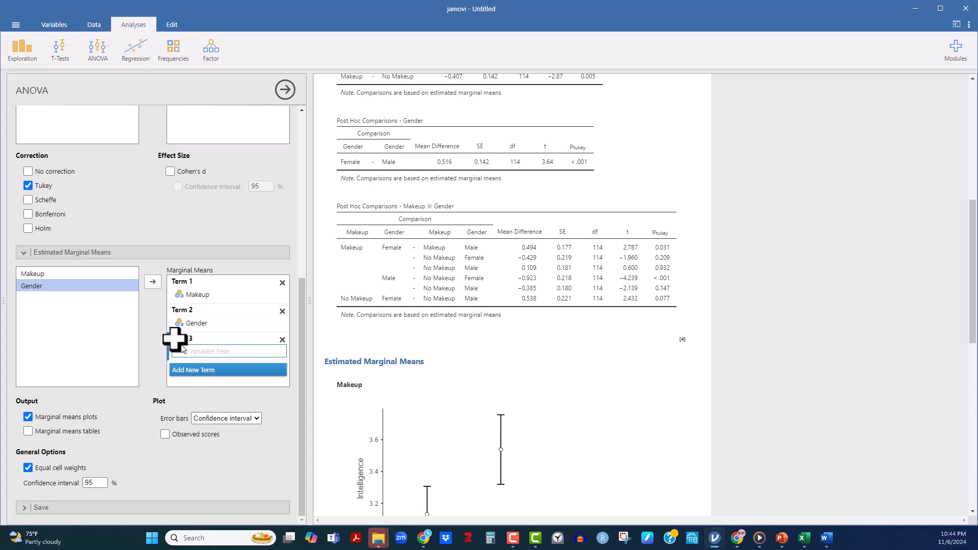
pyautogui.click(67, 272)
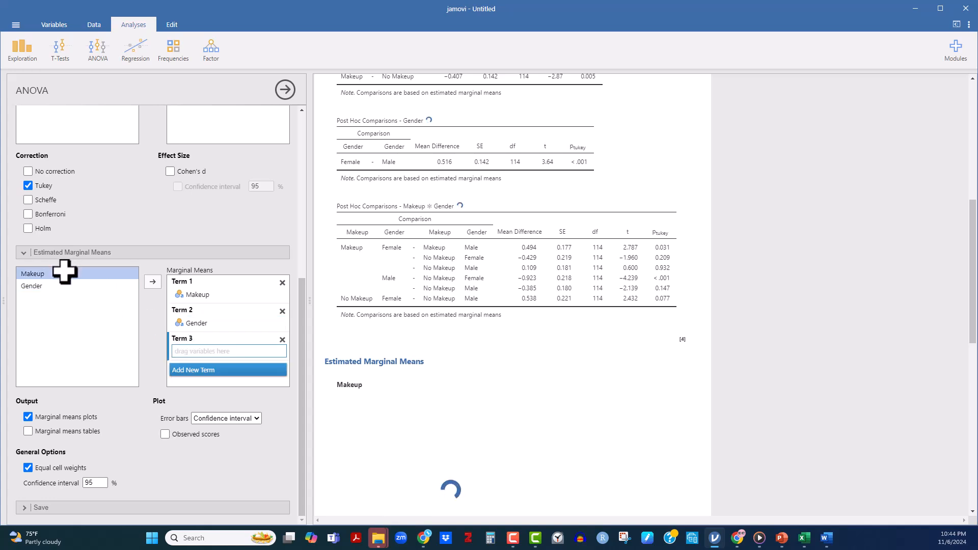
pyautogui.press('shift')
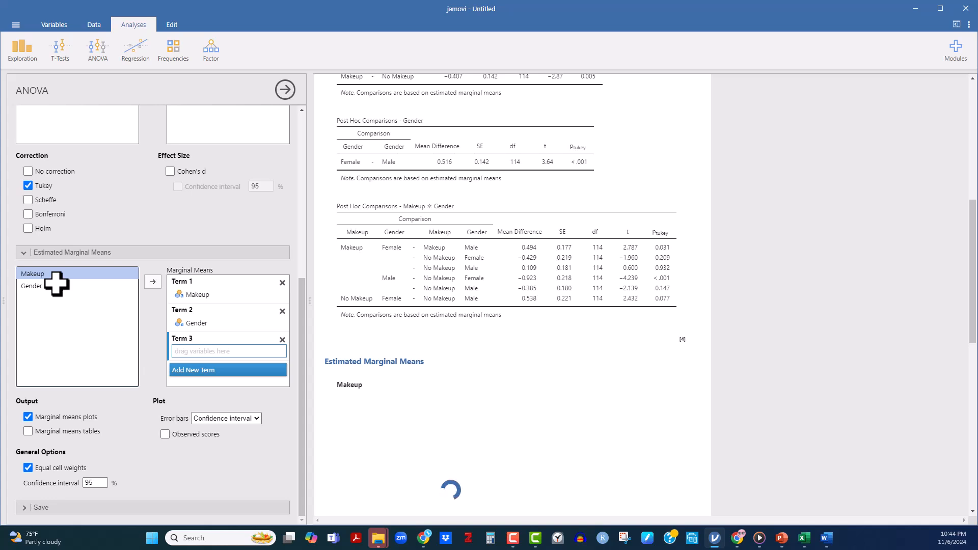
pyautogui.keyDown('shift'); pyautogui.click(56, 285); pyautogui.keyUp('shift')
pyautogui.moveTo(68, 270); pyautogui.dragTo(214, 340)
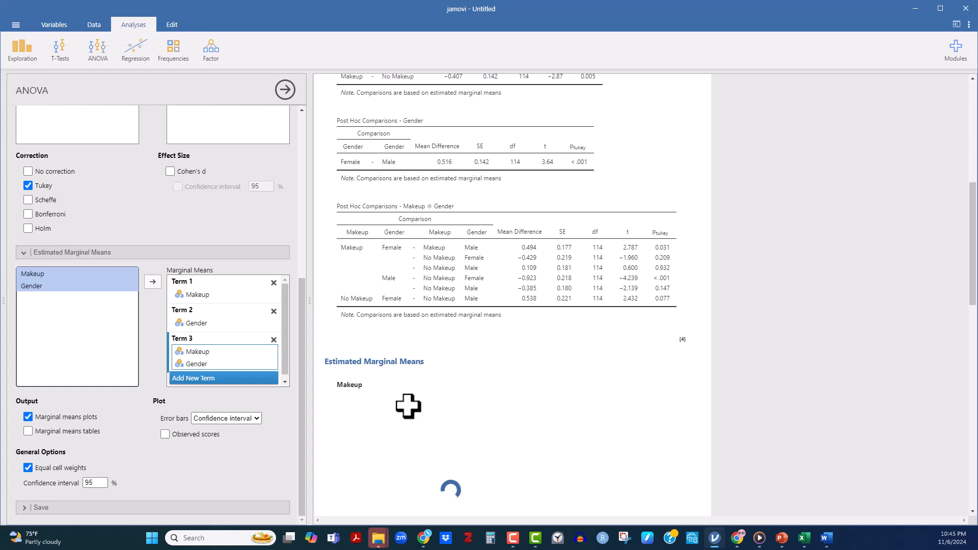
# Examine the Makeup ✻ Gender interaction plot against the ANOVA table, the post hoc tests and the single-factor plots.
pyautogui.scroll(-1, 510, 398)
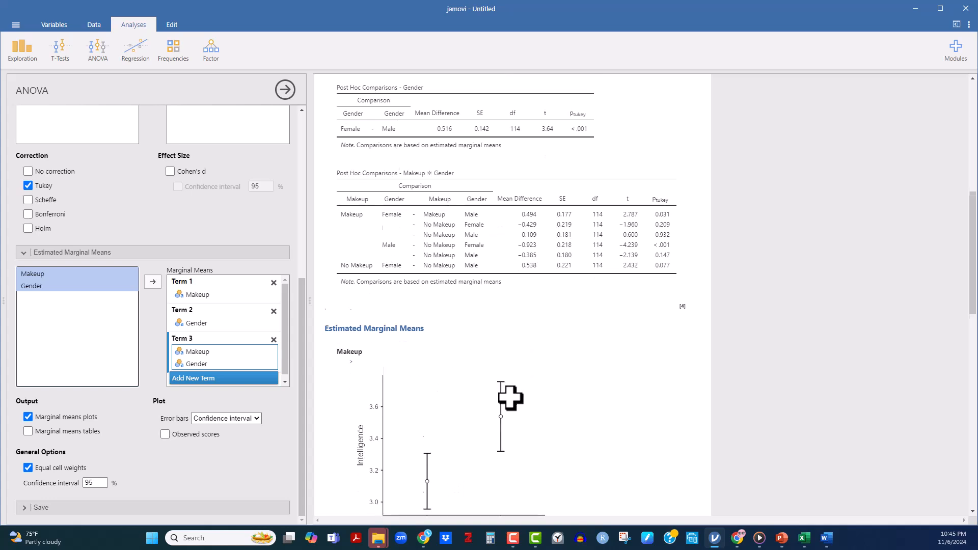
pyautogui.scroll(-10, 510, 398)
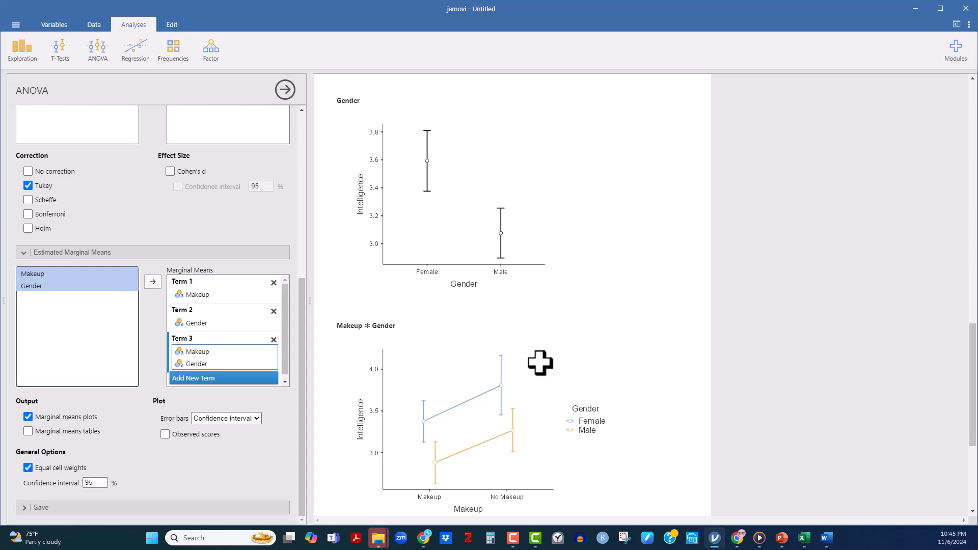
pyautogui.scroll(15, 539, 362)
pyautogui.scroll(4, 539, 359)
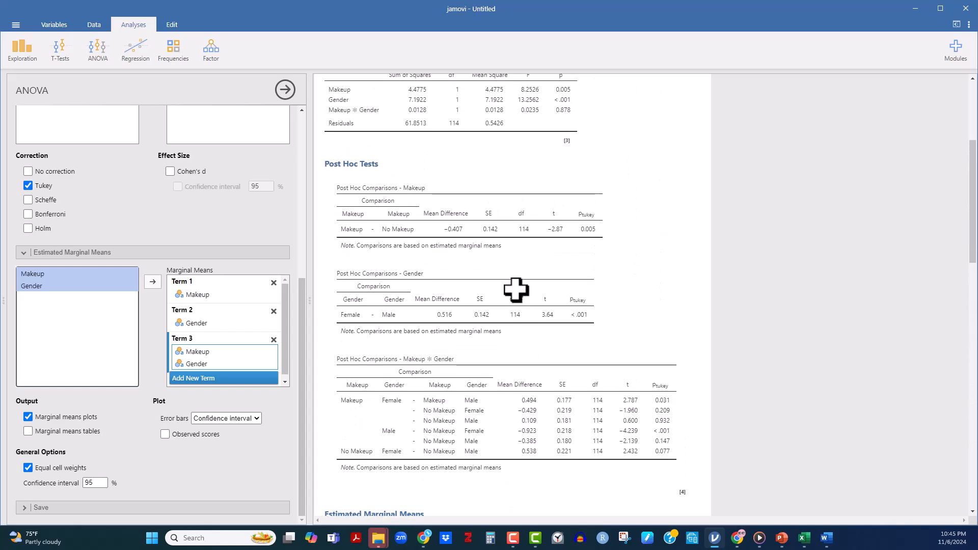
pyautogui.scroll(1, 530, 131)
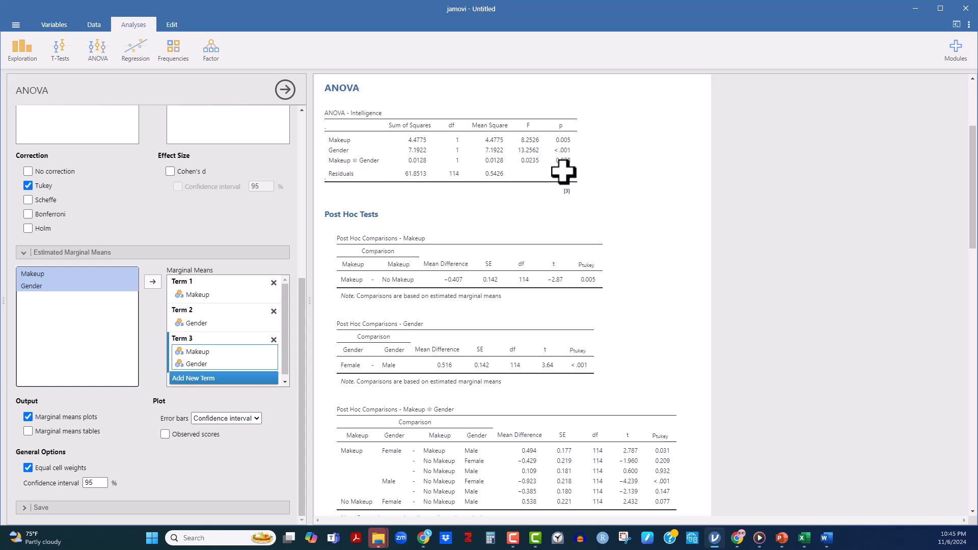
pyautogui.scroll(-5, 563, 171)
pyautogui.scroll(-9, 502, 339)
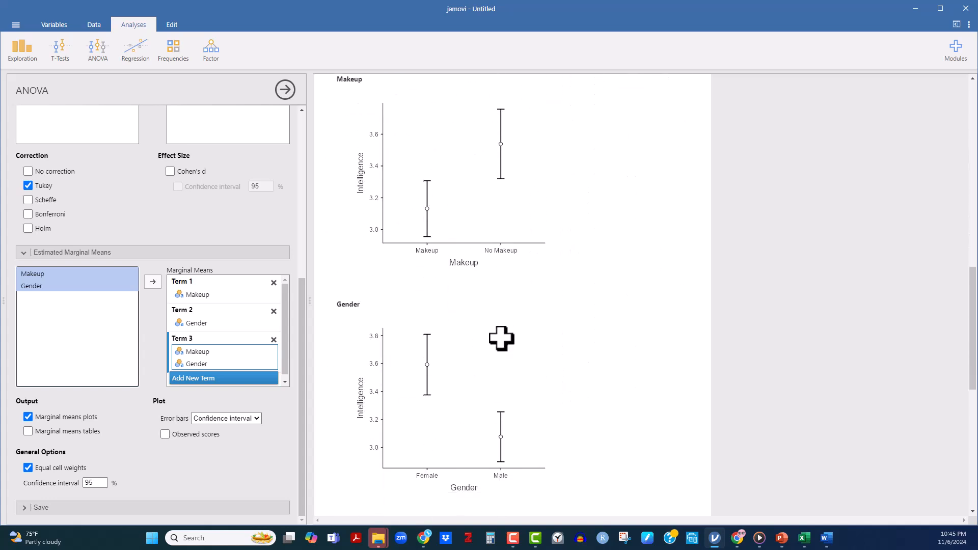
pyautogui.scroll(-6, 501, 339)
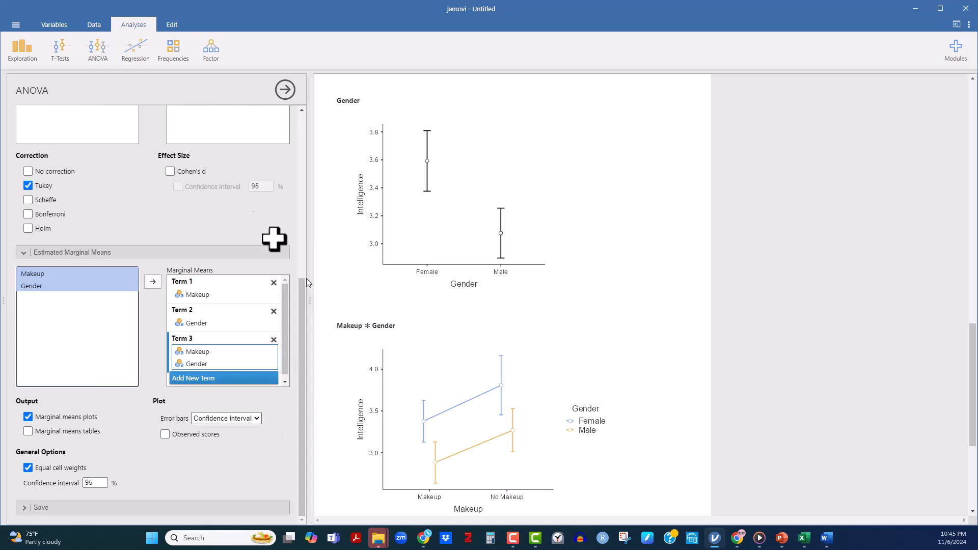
# Open the file commands for the untitled analysis.
pyautogui.click(11, 27)
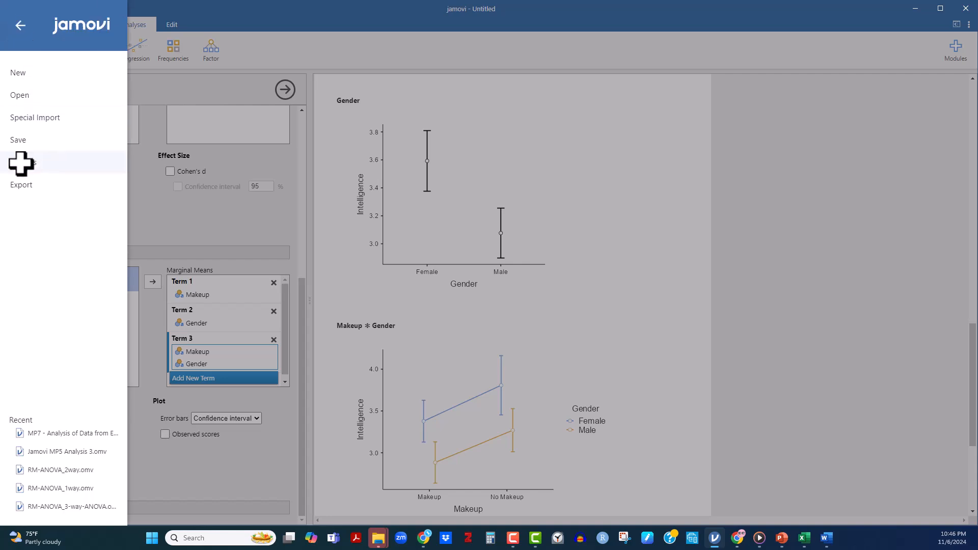